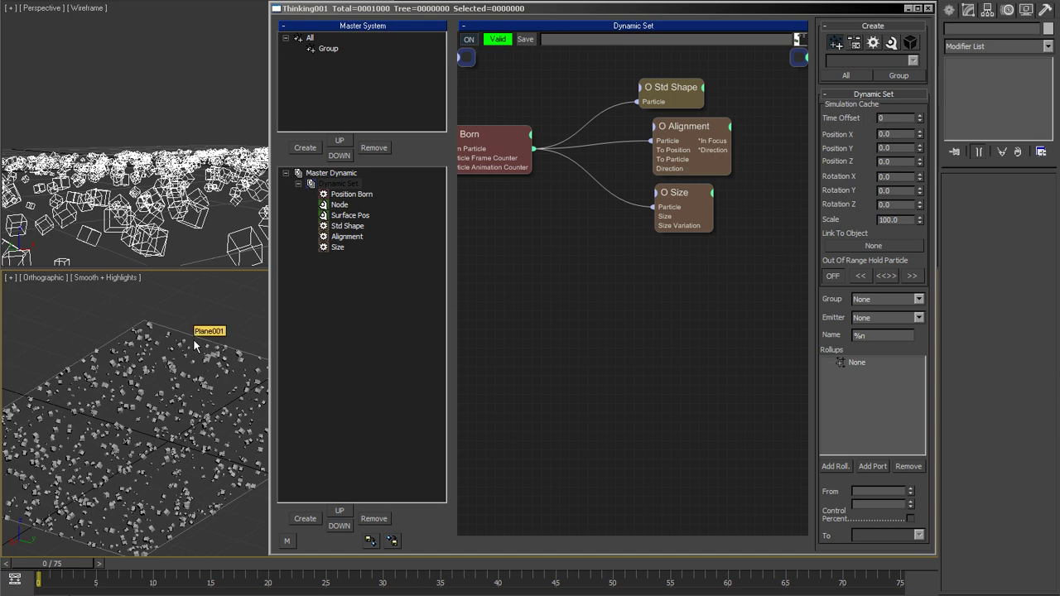
Step: Set the Size operator's variation to 67%
{"action": "left_click", "coordinate": [675, 190]}
{"action": "right_click", "coordinate": [911, 123]}
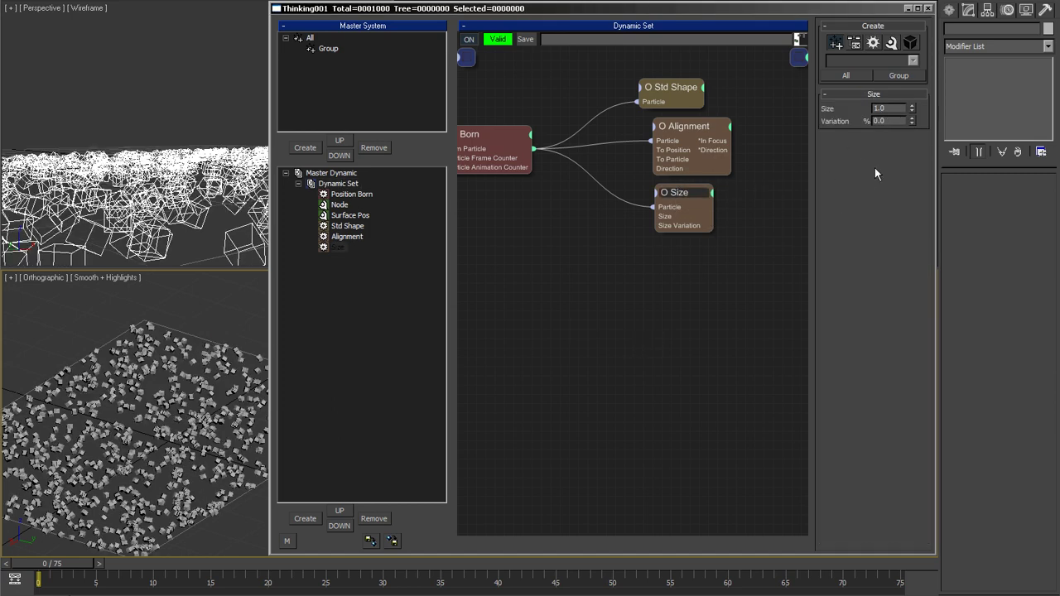
{"action": "left_click_drag", "start_coordinate": [911, 121], "coordinate": [900, 78]}
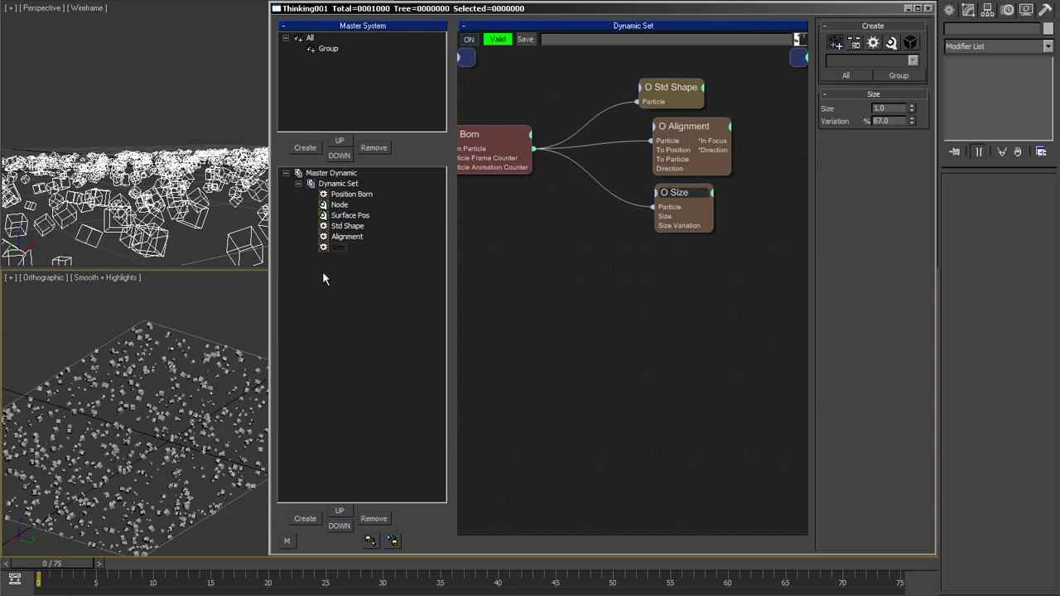
Step: Set the Position Born operator's Pistol Shot count to 12
{"action": "left_click", "coordinate": [491, 140]}
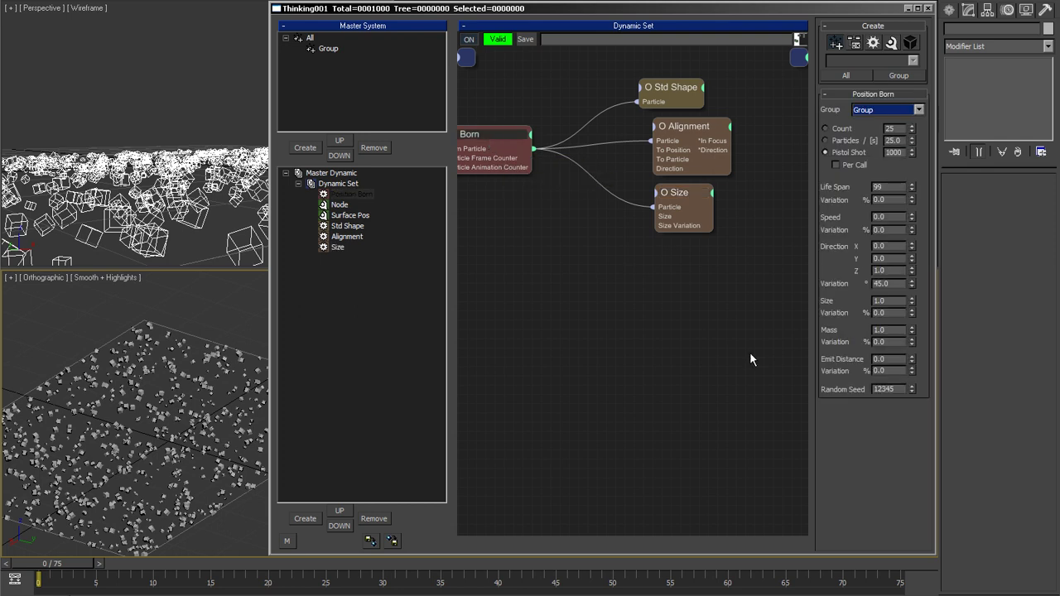
{"action": "double_click", "coordinate": [893, 153]}
{"action": "type", "text": "12"}
{"action": "key", "text": "Return"}
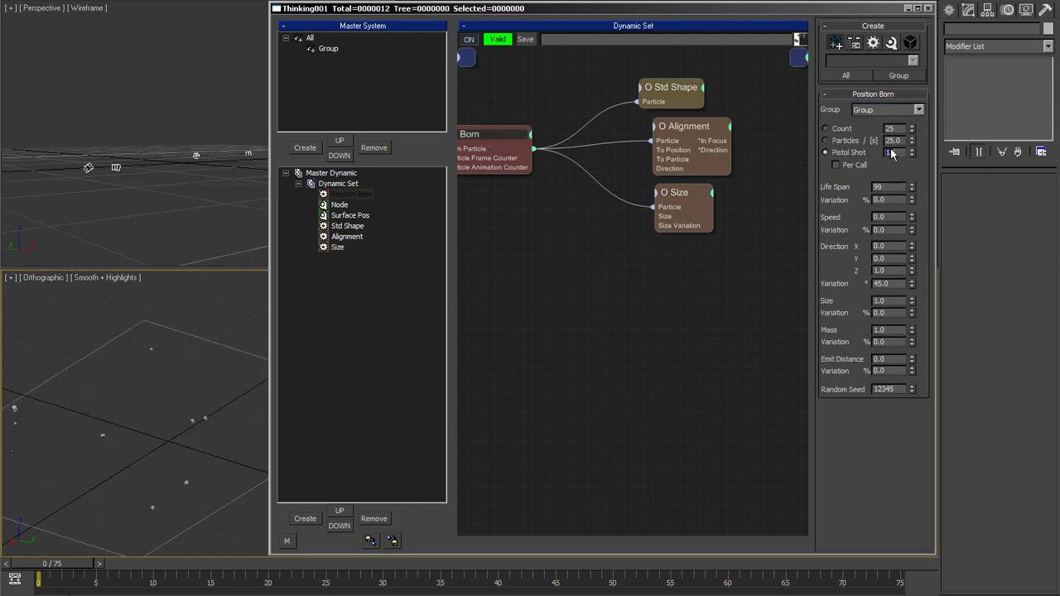
Step: Set the Size operator's size to 10.4 and its variation to 92%
{"action": "left_click", "coordinate": [701, 194]}
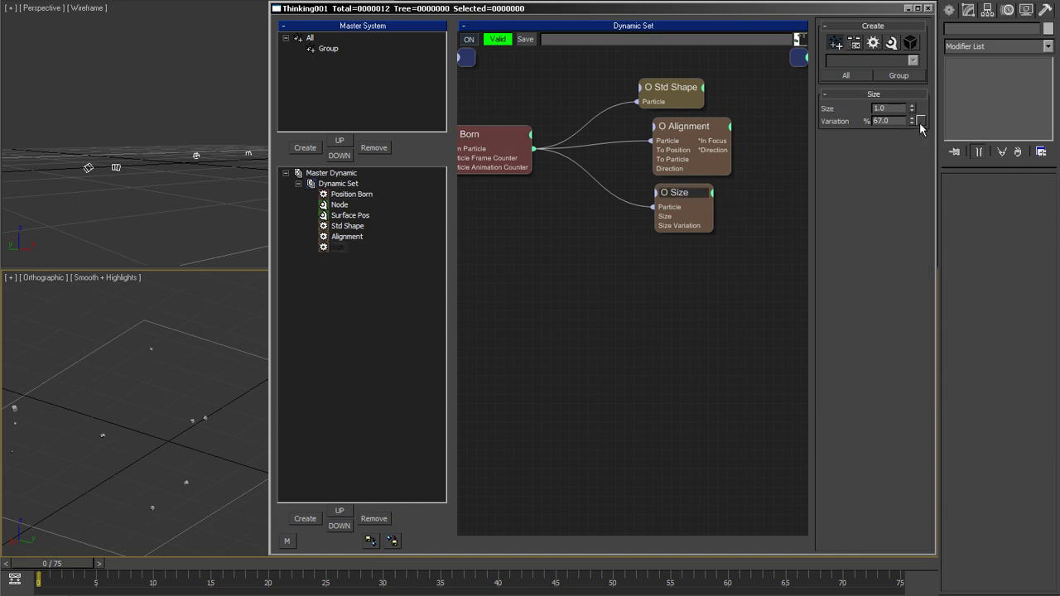
{"action": "left_click_drag", "start_coordinate": [912, 108], "coordinate": [903, 50]}
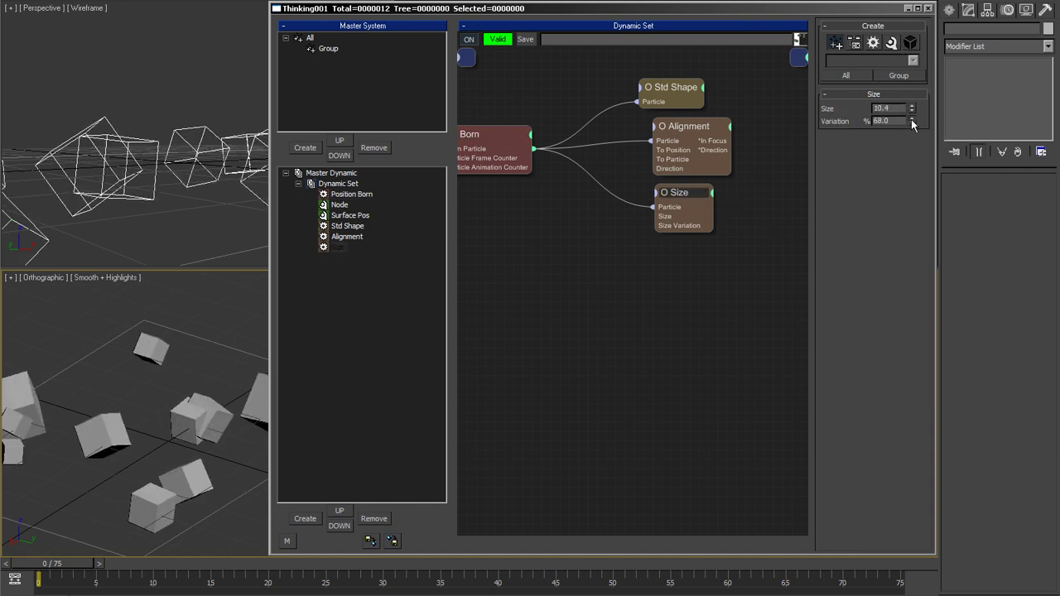
{"action": "left_click_drag", "start_coordinate": [912, 121], "coordinate": [912, 83]}
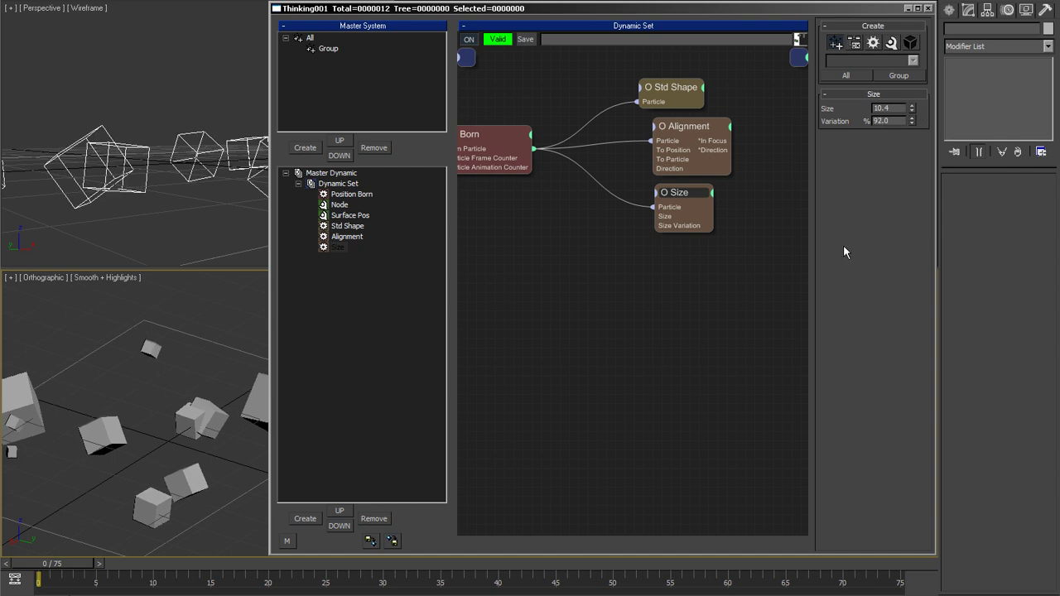
{"action": "middle_click_drag", "start_coordinate": [171, 349], "coordinate": [152, 374], "text": "alt"}
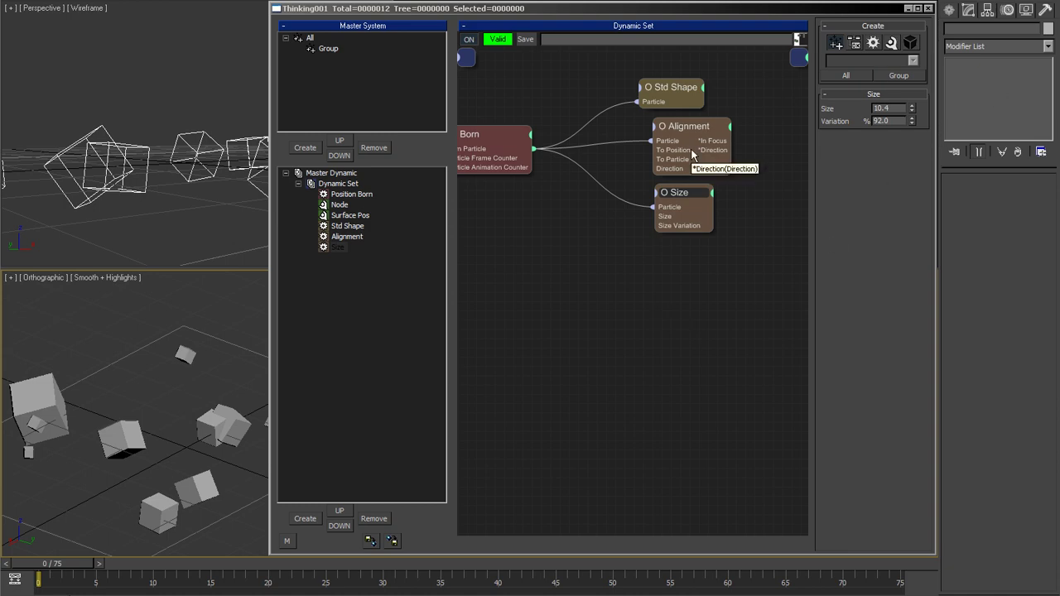
Step: Set the Position Born operator's Pistol Shot count to 1000
{"action": "left_click", "coordinate": [507, 145]}
{"action": "double_click", "coordinate": [894, 152]}
{"action": "type", "text": "1000"}
{"action": "key", "text": "Return"}
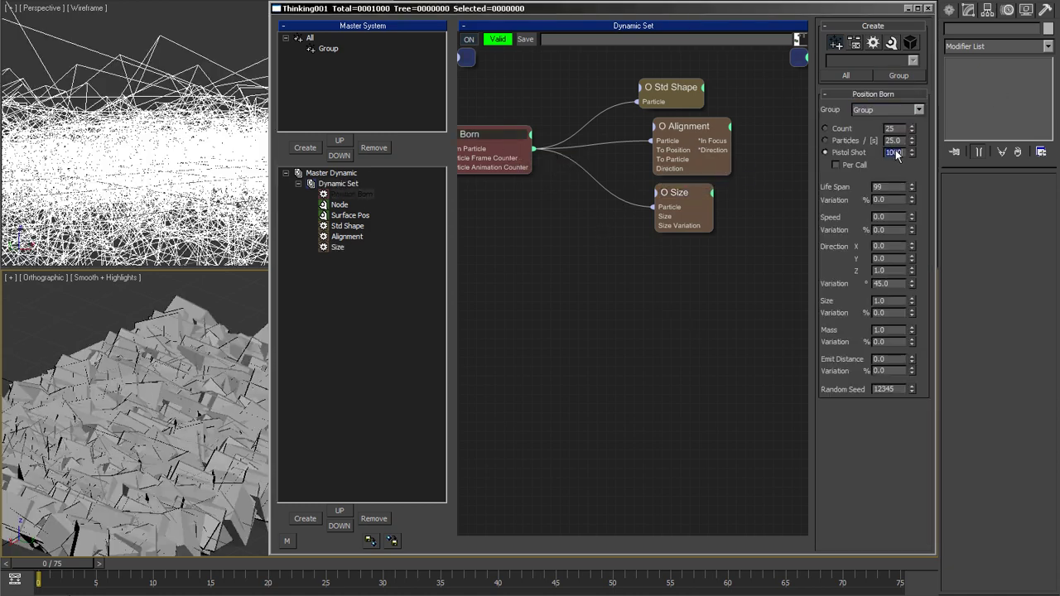
Step: Set the Size operator's size to 1.4 and inspect the scattered cubes on the plane
{"action": "left_click", "coordinate": [700, 214]}
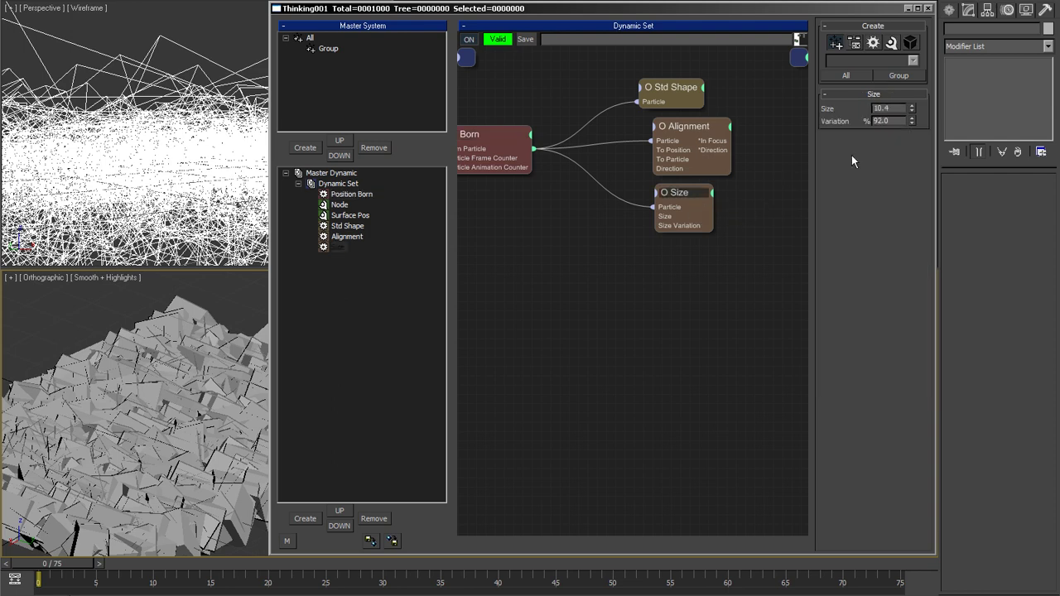
{"action": "double_click", "coordinate": [891, 108]}
{"action": "type", "text": "1"}
{"action": "key", "text": "Return"}
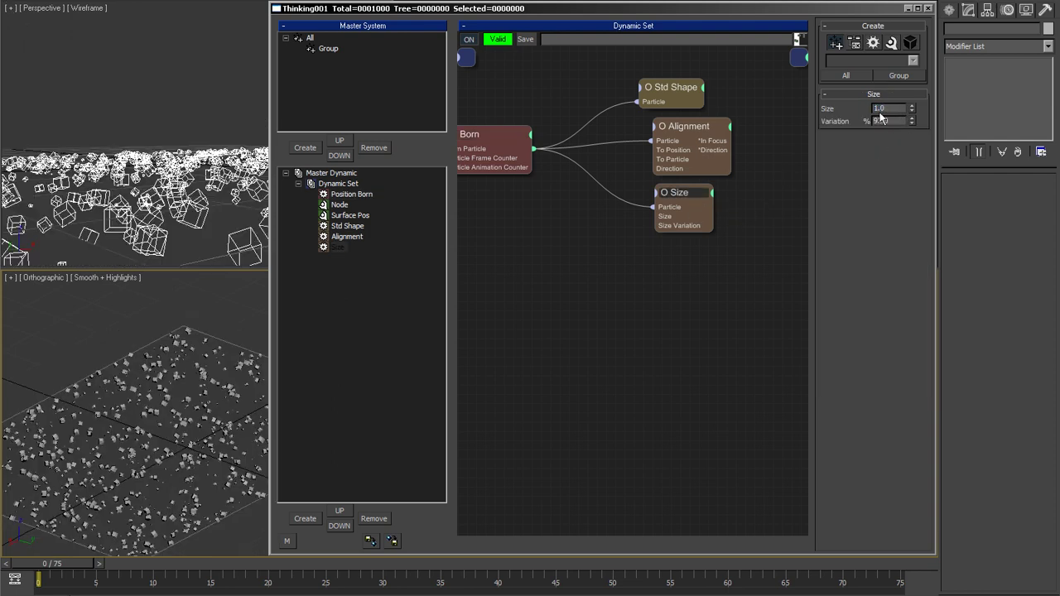
{"action": "left_click_drag", "start_coordinate": [915, 112], "coordinate": [910, 79]}
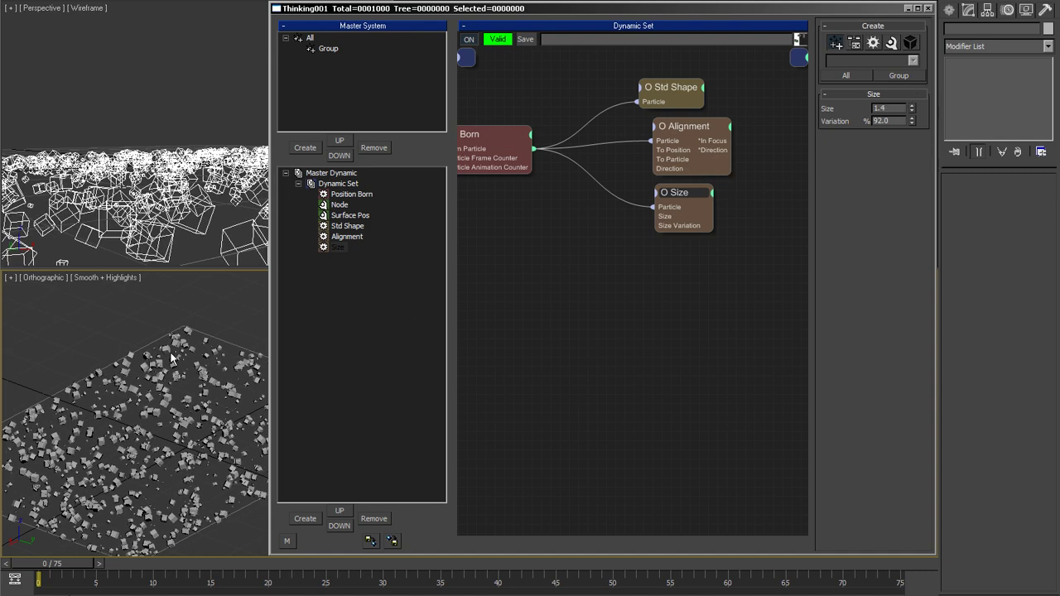
{"action": "middle_click_drag", "start_coordinate": [171, 356], "coordinate": [158, 353], "text": "alt"}
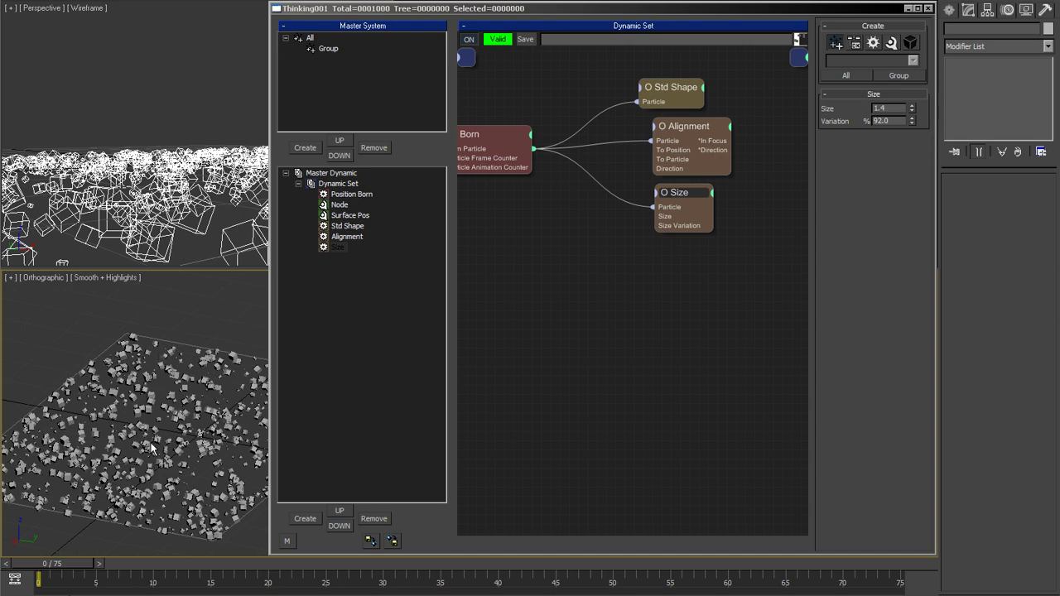
{"action": "middle_click_drag", "start_coordinate": [143, 425], "coordinate": [187, 404], "text": "alt"}
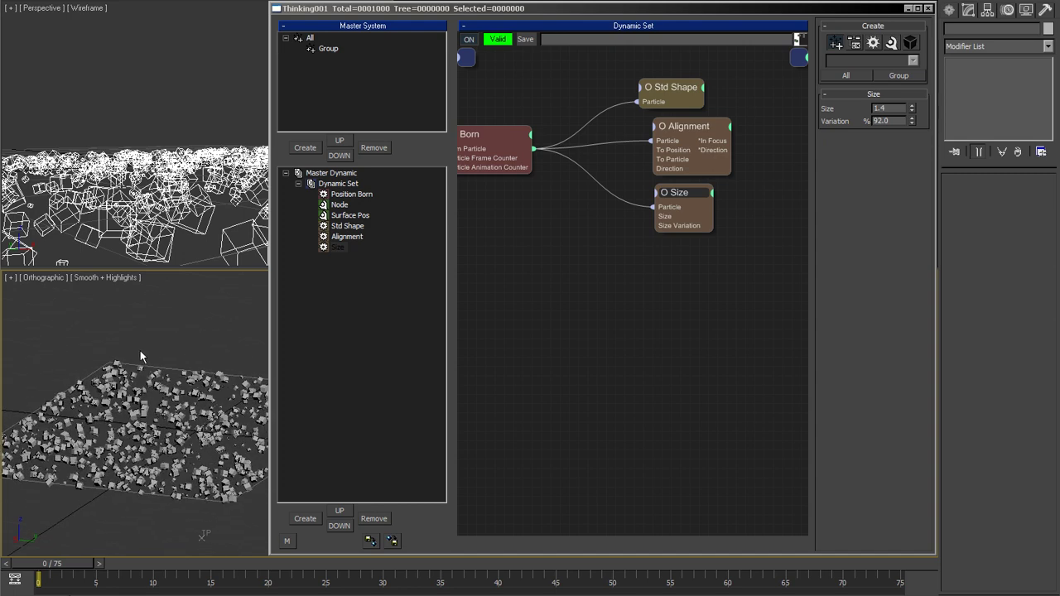
{"action": "middle_click_drag", "start_coordinate": [190, 447], "coordinate": [184, 450], "text": "alt"}
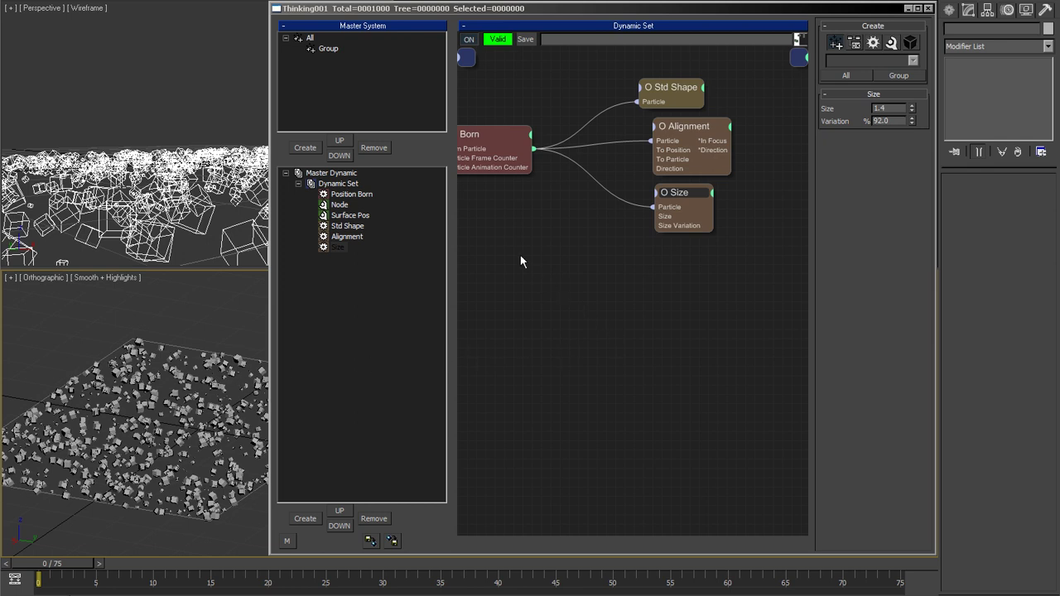
Step: Add a standard Expression helper below the Size operator in the dynamic set
{"action": "right_click", "coordinate": [604, 262]}
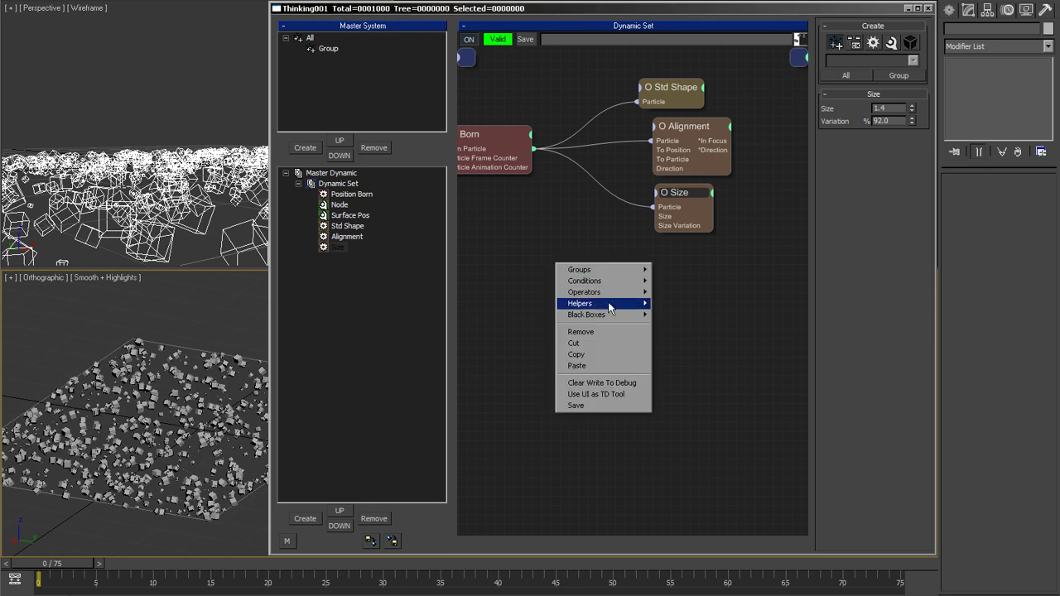
{"action": "mouse_move", "coordinate": [610, 303]}
{"action": "mouse_move", "coordinate": [676, 304]}
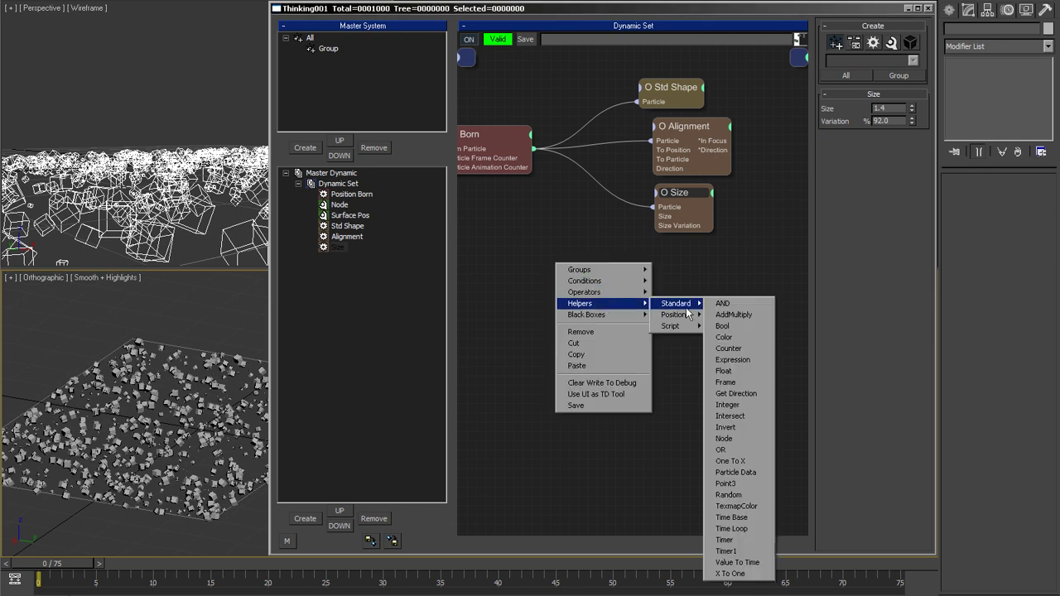
{"action": "left_click", "coordinate": [732, 359]}
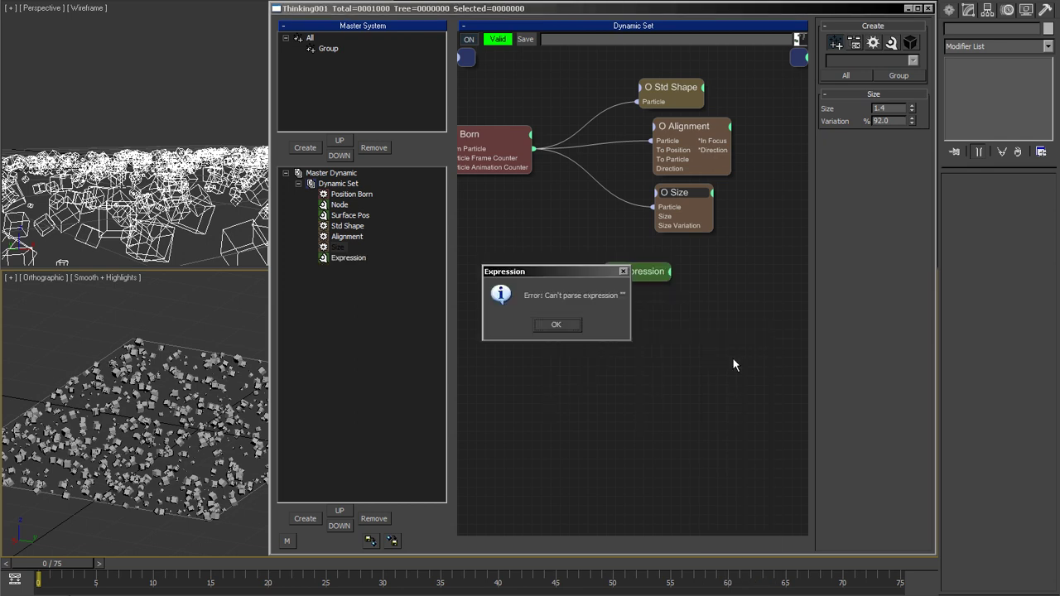
{"action": "left_click", "coordinate": [562, 324]}
Step: Enter the expression if(seed<ratio,base*factor,base) in the Expression helper
{"action": "left_click", "coordinate": [638, 274]}
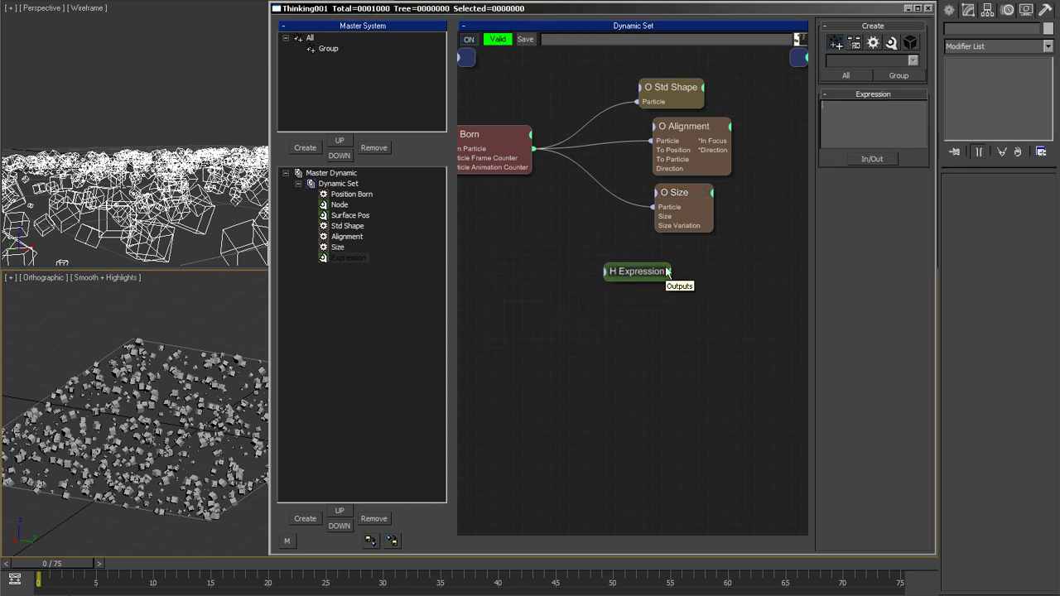
{"action": "left_click", "coordinate": [861, 122]}
{"action": "type", "text": "if"}
{"action": "type", "text": "factor,base"}
{"action": "key", "text": "Return"}
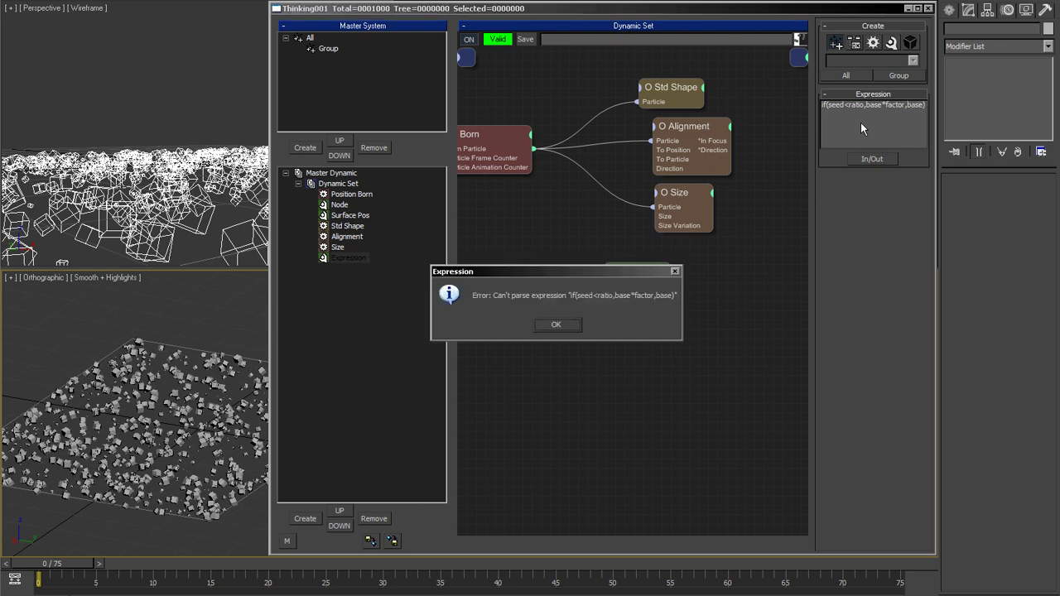
{"action": "left_click", "coordinate": [557, 323]}
Step: Add two scalar inputs named seed and base to the Expression helper
{"action": "left_click", "coordinate": [885, 160]}
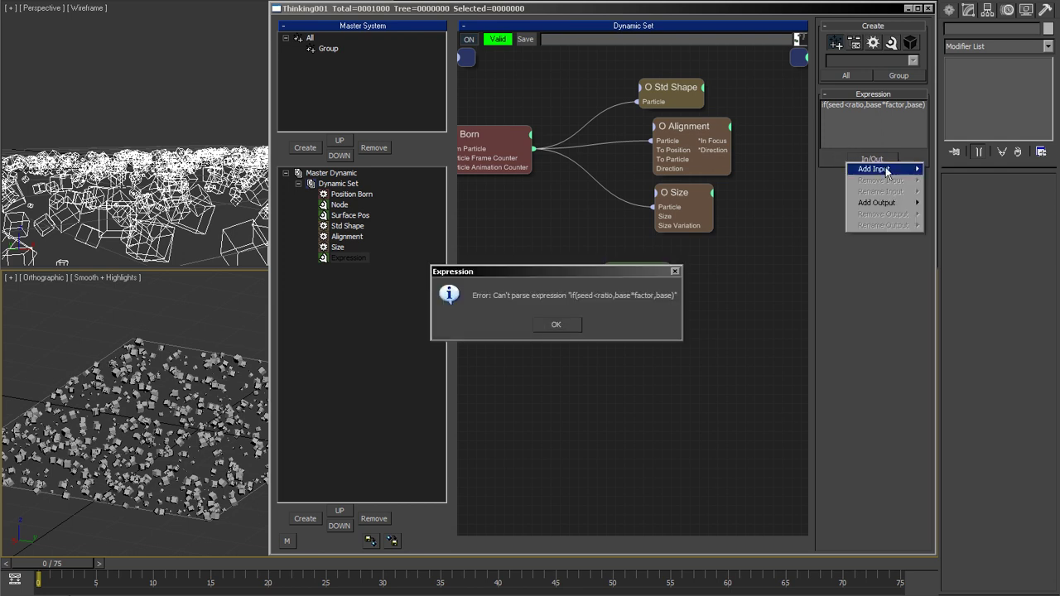
{"action": "mouse_move", "coordinate": [886, 171]}
{"action": "left_click", "coordinate": [931, 170]}
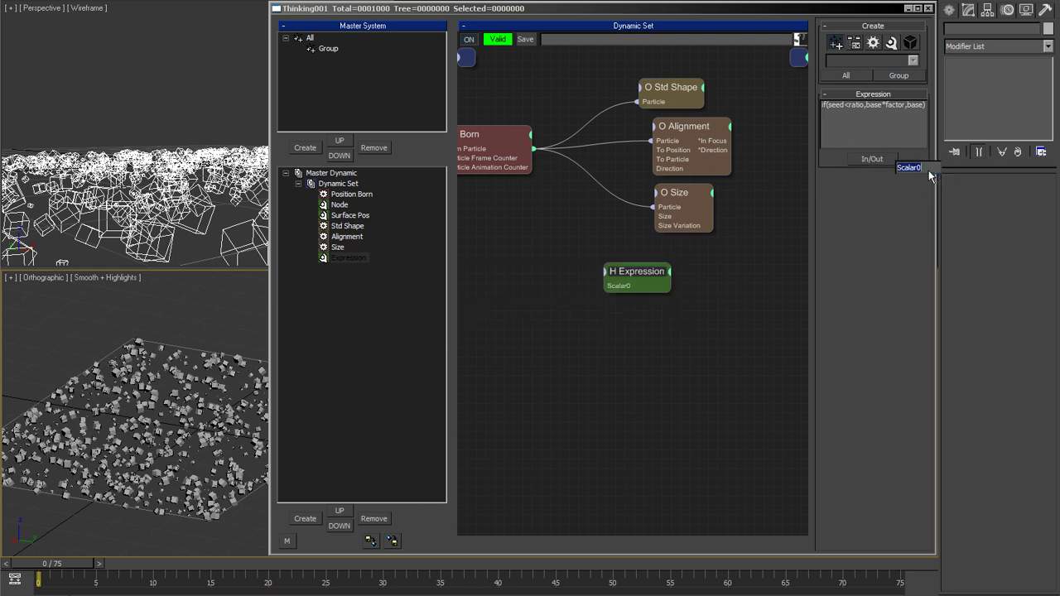
{"action": "type", "text": "seed"}
{"action": "key", "text": "Return"}
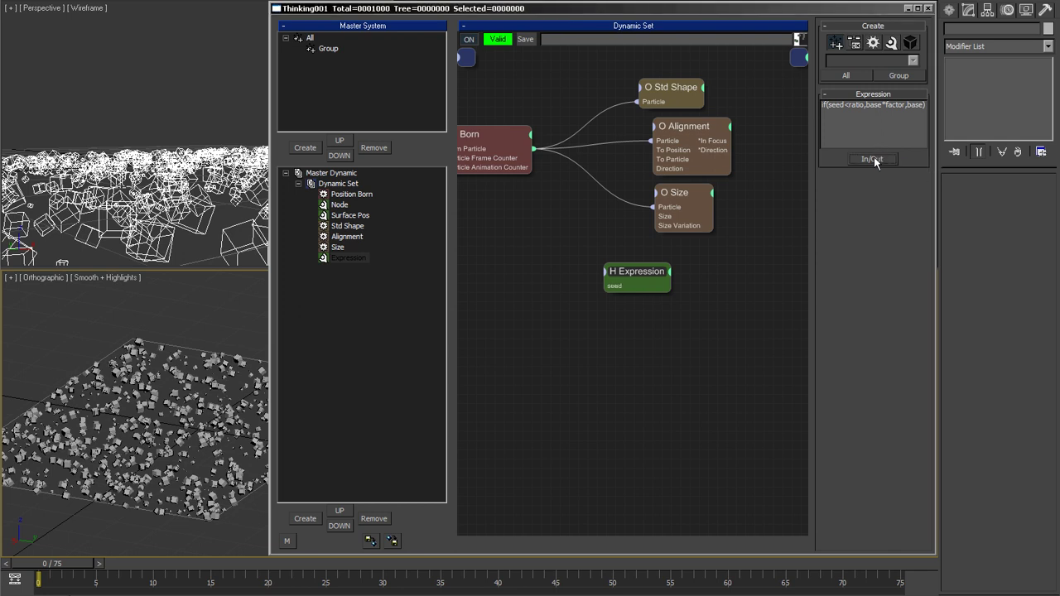
{"action": "left_click", "coordinate": [875, 160]}
{"action": "mouse_move", "coordinate": [886, 170]}
{"action": "left_click", "coordinate": [929, 169]}
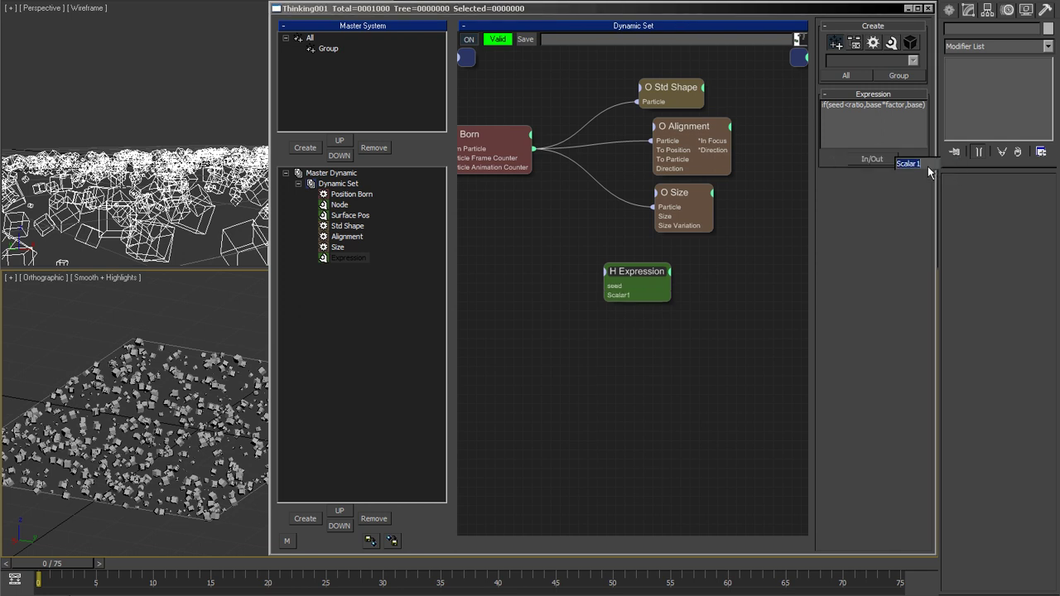
{"action": "type", "text": "base"}
{"action": "key", "text": "Return"}
Step: Add two more scalar inputs named factor and ratio to the Expression helper
{"action": "left_click", "coordinate": [878, 157]}
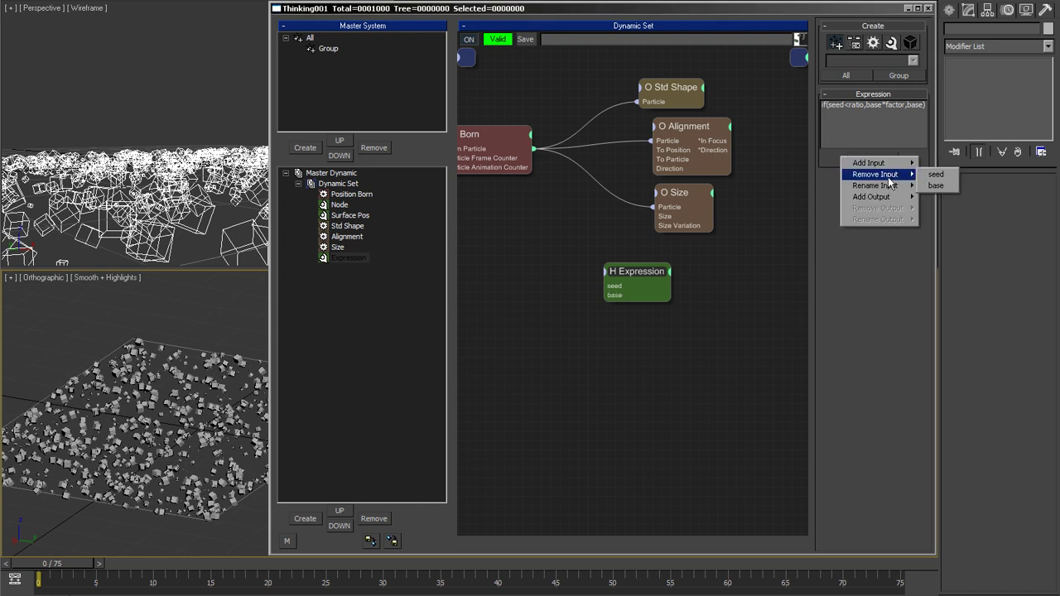
{"action": "mouse_move", "coordinate": [890, 164]}
{"action": "left_click", "coordinate": [935, 164]}
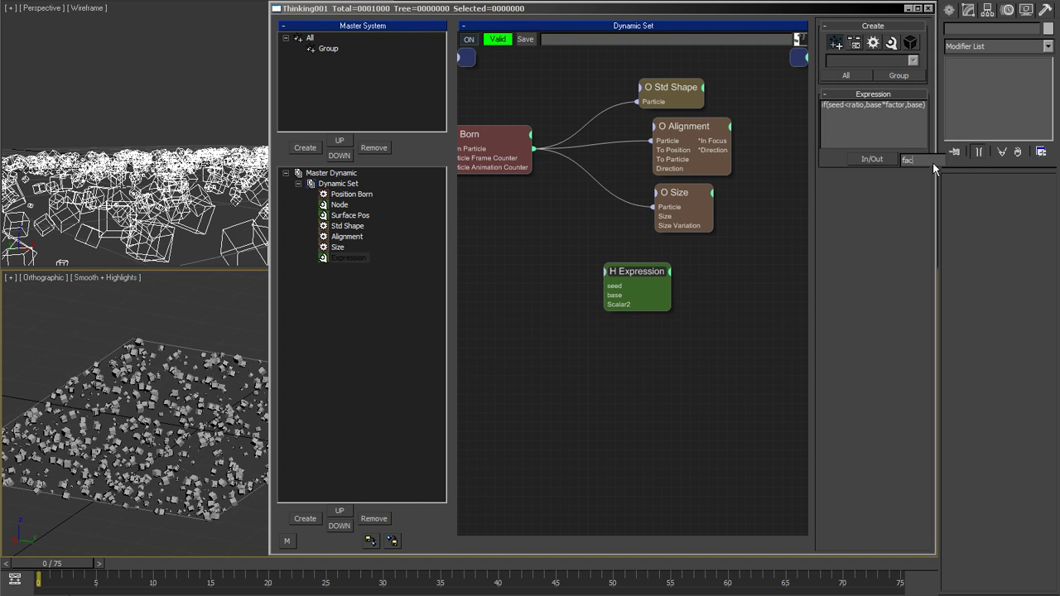
{"action": "type", "text": "factor"}
{"action": "key", "text": "Return"}
{"action": "left_click", "coordinate": [877, 158]}
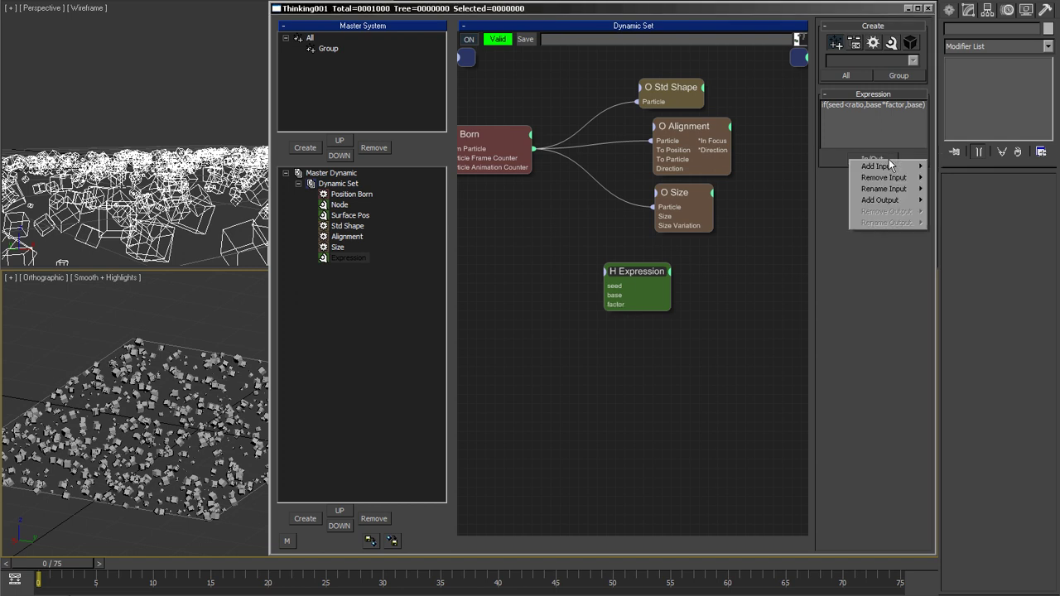
{"action": "mouse_move", "coordinate": [892, 169]}
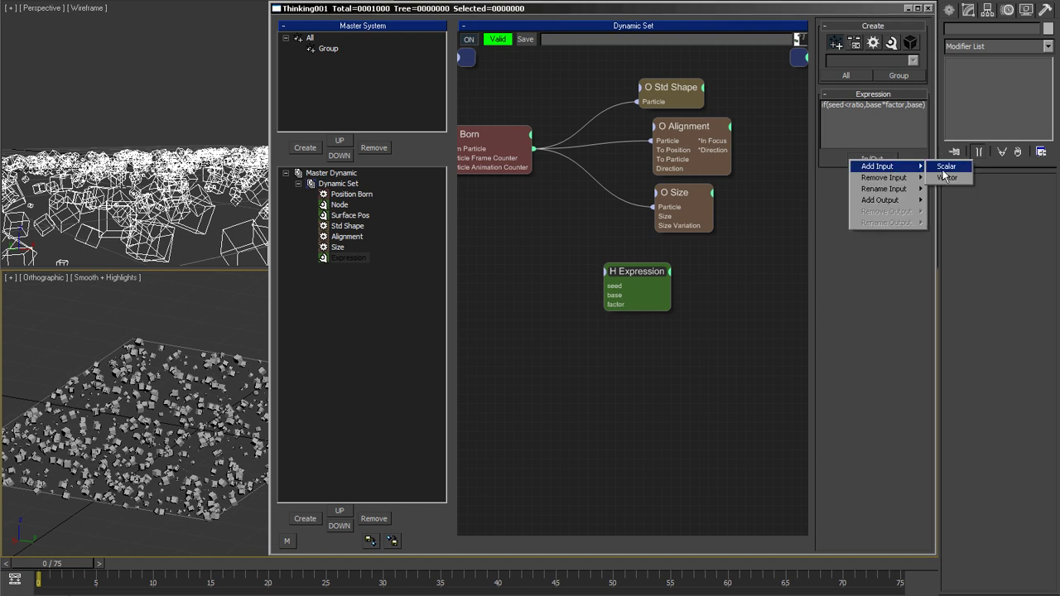
{"action": "left_click", "coordinate": [942, 170]}
{"action": "type", "text": "ratio"}
{"action": "key", "text": "Return"}
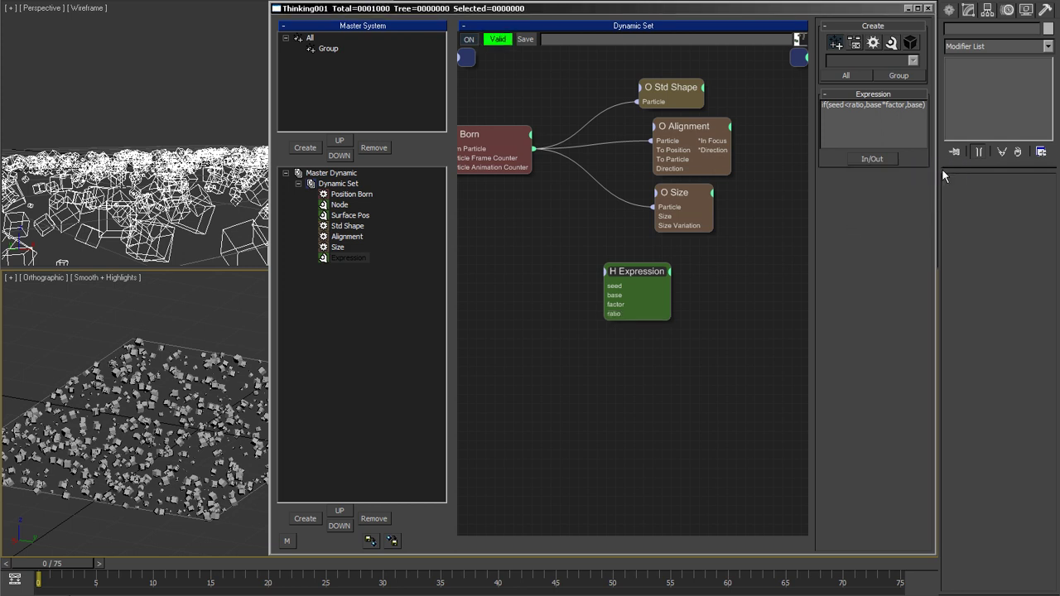
Step: Add a scalar output named result to the Expression helper
{"action": "left_click", "coordinate": [882, 157]}
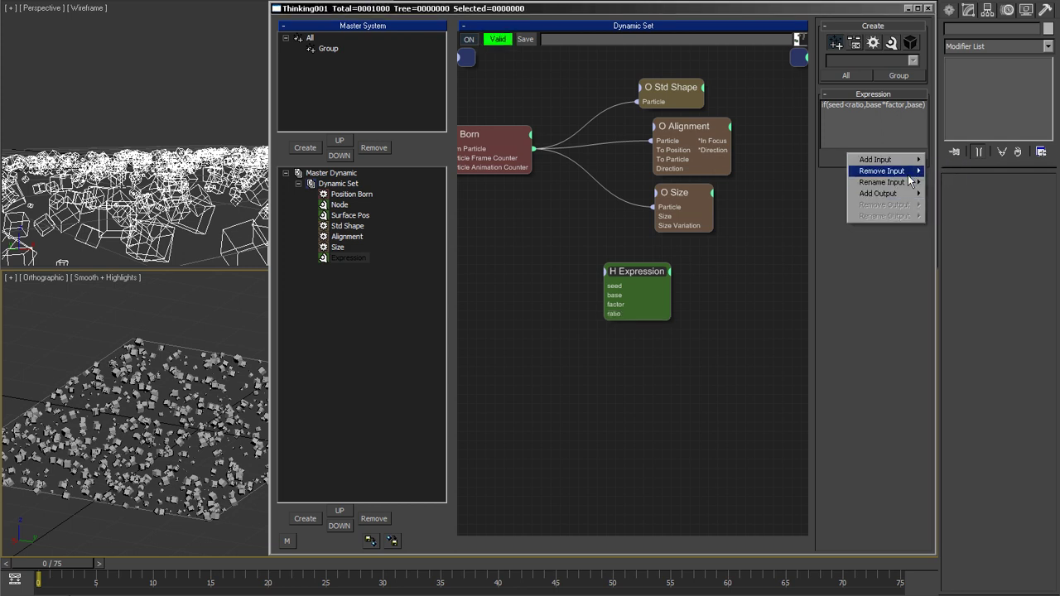
{"action": "mouse_move", "coordinate": [912, 188]}
{"action": "left_click", "coordinate": [945, 193]}
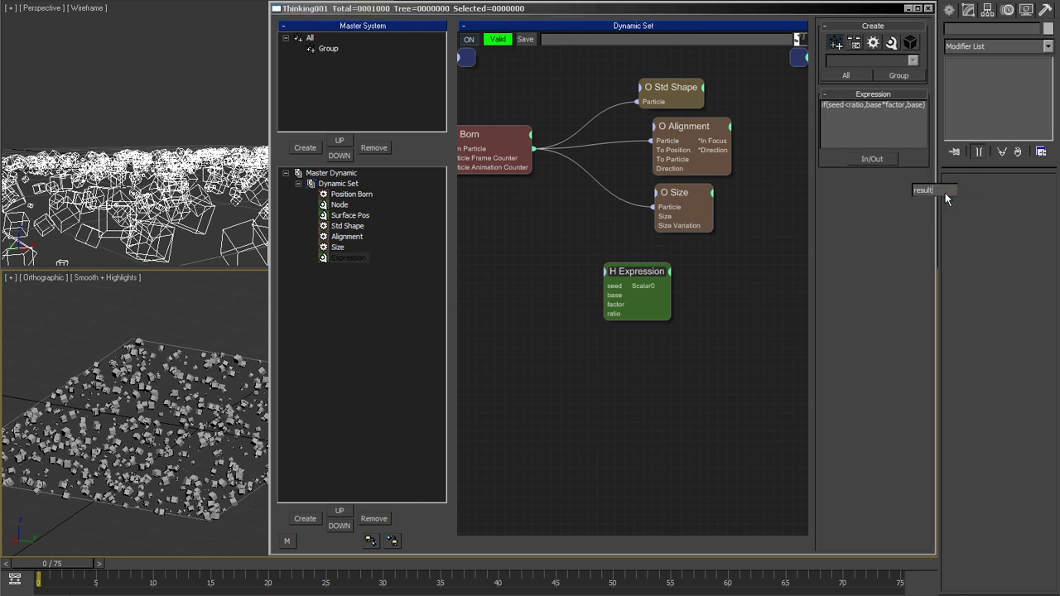
{"action": "type", "text": "result"}
{"action": "key", "text": "Return"}
{"action": "left_click", "coordinate": [601, 373]}
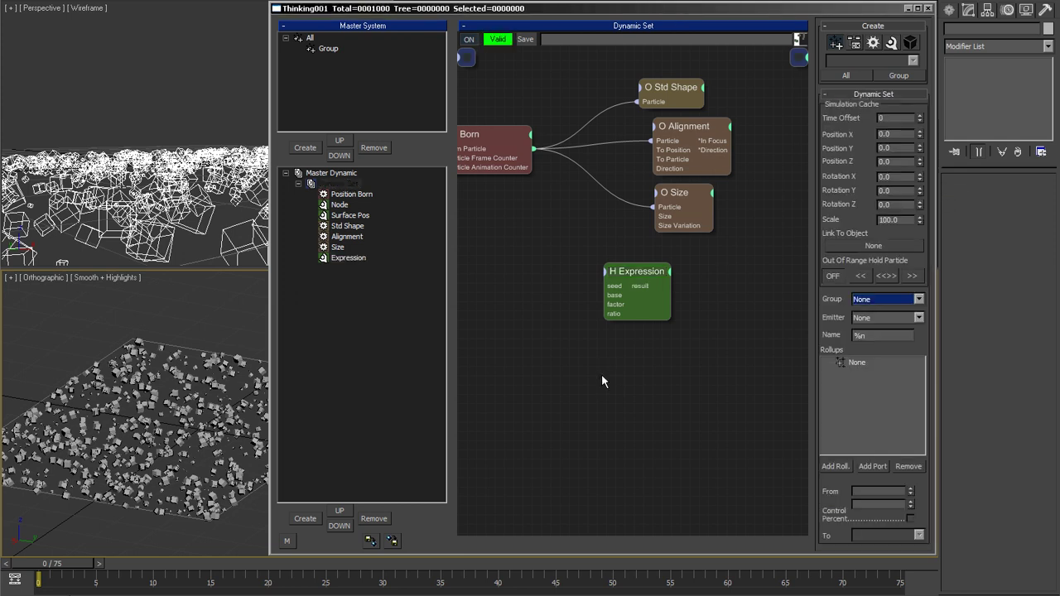
Step: Add a Random helper, with its Value feeding the Expression's seed input and its Particle input connected to Position Born's particle output
{"action": "right_click", "coordinate": [524, 269]}
{"action": "right_click", "coordinate": [503, 261]}
{"action": "mouse_move", "coordinate": [489, 294]}
{"action": "mouse_move", "coordinate": [563, 297]}
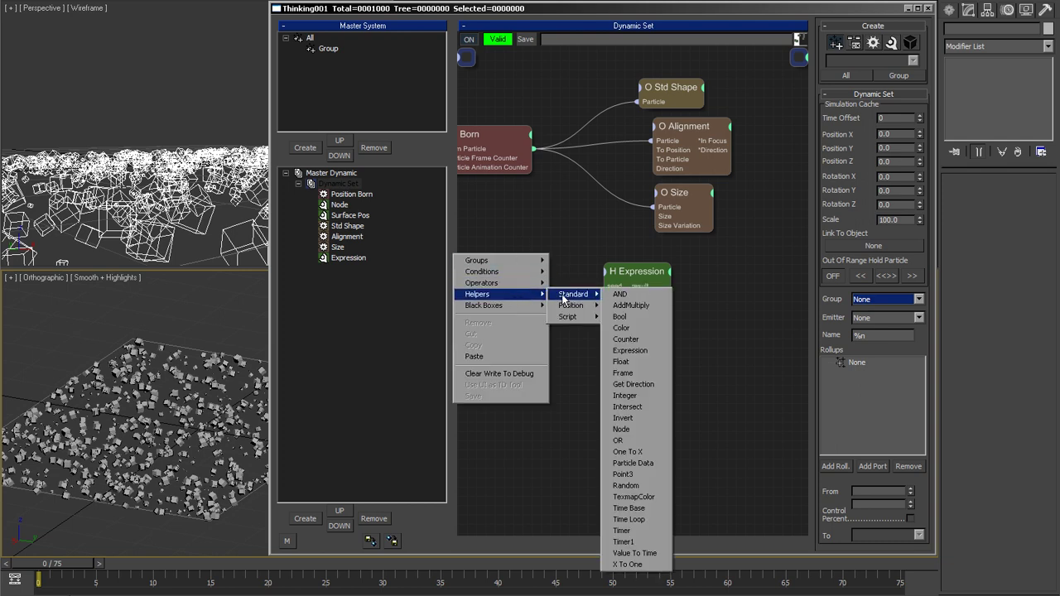
{"action": "left_click", "coordinate": [636, 486]}
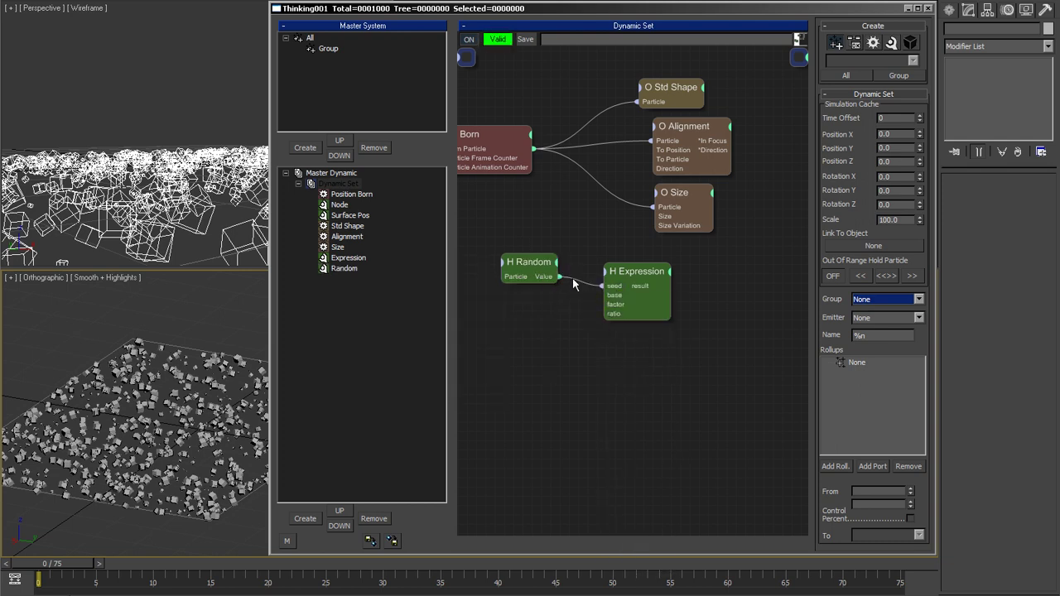
{"action": "left_click_drag", "start_coordinate": [502, 276], "coordinate": [531, 149]}
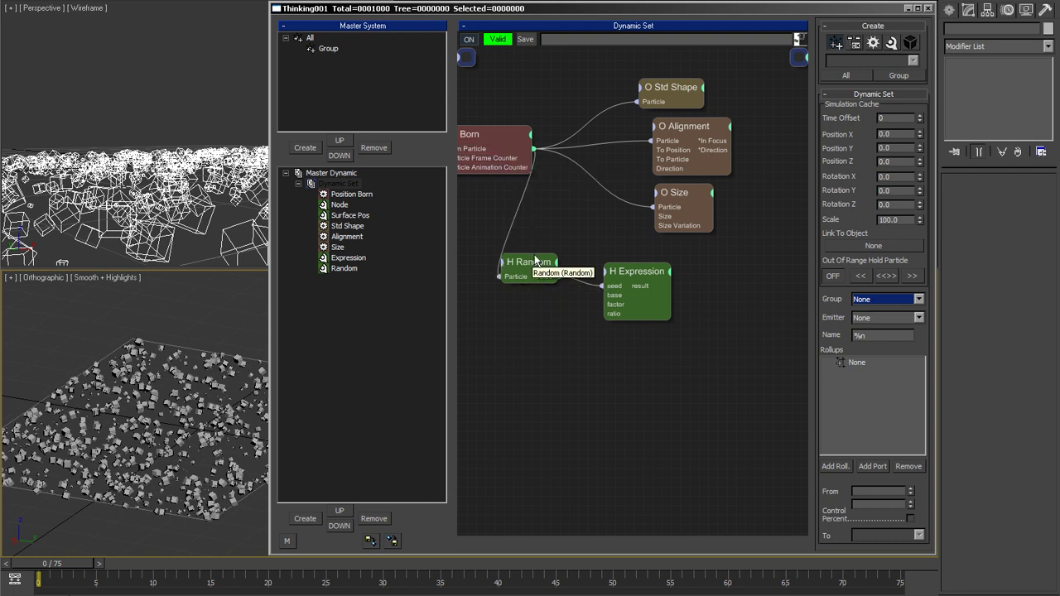
Step: Move the Random helper closer to the Expression helper and shift the Size operator further away to make room
{"action": "left_click_drag", "start_coordinate": [536, 262], "coordinate": [568, 267]}
{"action": "left_click", "coordinate": [709, 324]}
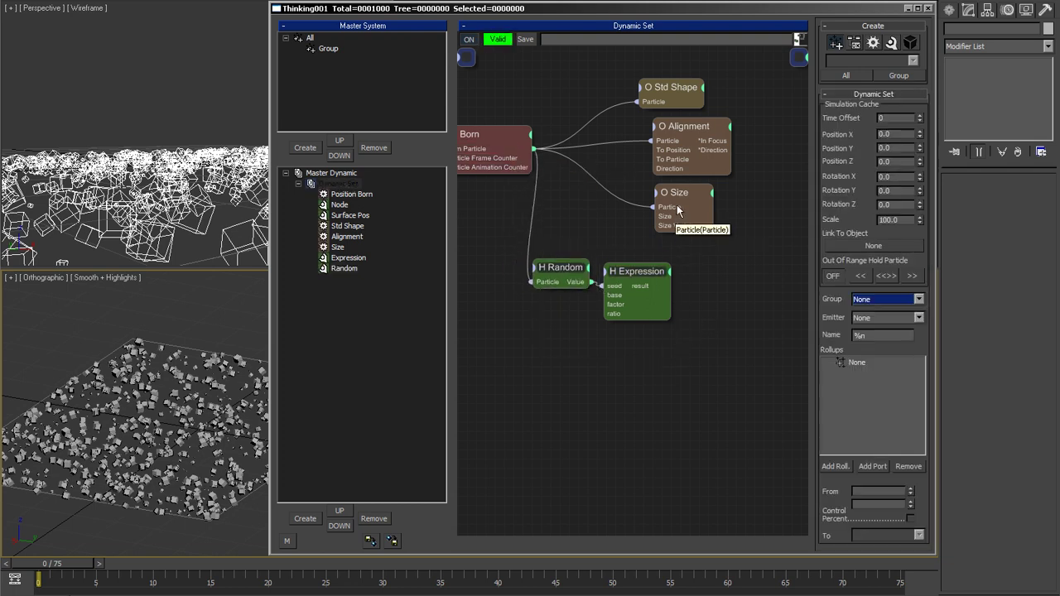
{"action": "left_click_drag", "start_coordinate": [678, 208], "coordinate": [780, 192]}
{"action": "left_click", "coordinate": [662, 249]}
Step: Set the Random helper's Value 2 to 100 and generate its new value per Animation
{"action": "left_click", "coordinate": [553, 273]}
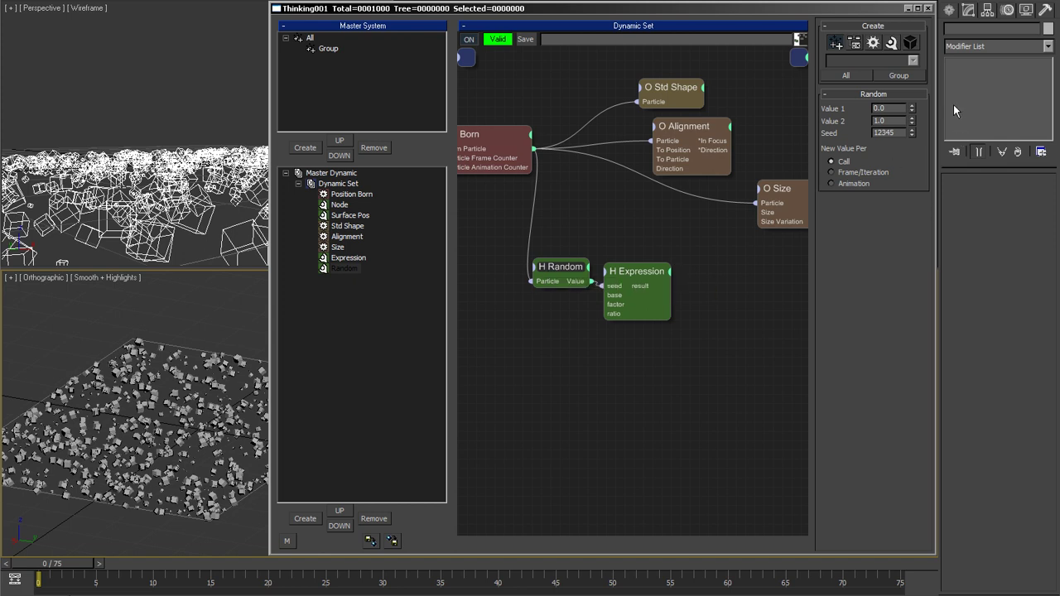
{"action": "left_click", "coordinate": [894, 121]}
{"action": "type", "text": "100"}
{"action": "key", "text": "Return"}
{"action": "left_click", "coordinate": [862, 183]}
{"action": "left_click", "coordinate": [721, 288]}
Step: Add three Float helpers in a column and connect their values to the Expression's base, factor and ratio inputs
{"action": "left_click_drag", "start_coordinate": [637, 277], "coordinate": [672, 278]}
{"action": "right_click", "coordinate": [486, 358]}
{"action": "mouse_move", "coordinate": [543, 408]}
{"action": "mouse_move", "coordinate": [606, 395]}
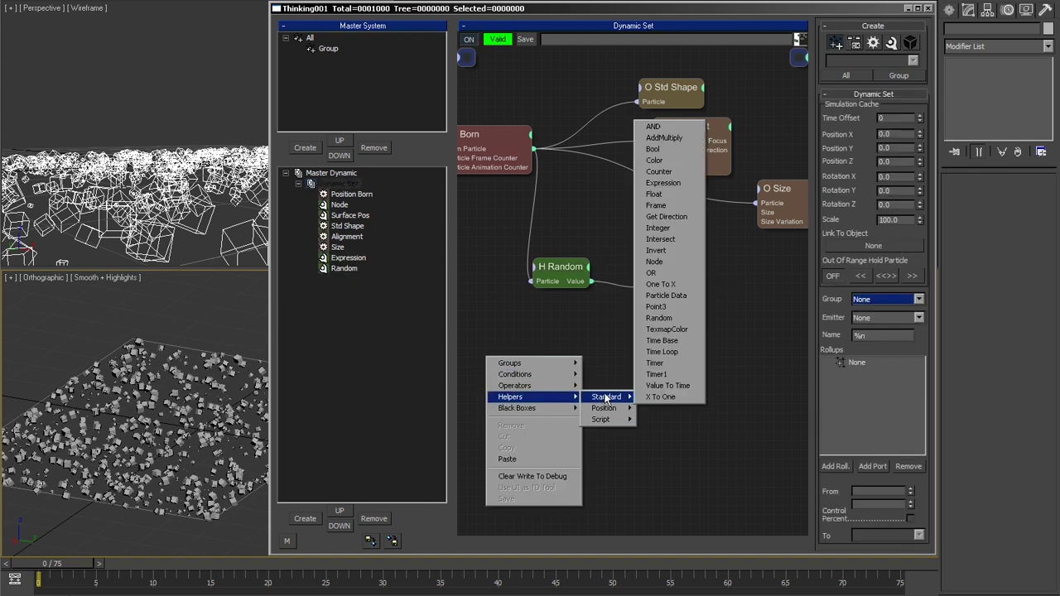
{"action": "left_click", "coordinate": [655, 204]}
{"action": "mouse_move", "coordinate": [565, 367]}
{"action": "left_mouse_down"}
{"action": "mouse_move", "coordinate": [573, 338]}
{"action": "mouse_move", "coordinate": [643, 317]}
{"action": "mouse_move", "coordinate": [648, 297]}
{"action": "left_mouse_up"}
{"action": "mouse_move", "coordinate": [576, 341]}
{"action": "left_mouse_down"}
{"action": "mouse_move", "coordinate": [566, 325]}
{"action": "mouse_move", "coordinate": [562, 416]}
{"action": "left_mouse_up"}
{"action": "left_click", "coordinate": [573, 371]}
{"action": "left_click", "coordinate": [580, 399]}
{"action": "left_click_drag", "start_coordinate": [584, 377], "coordinate": [575, 432]}
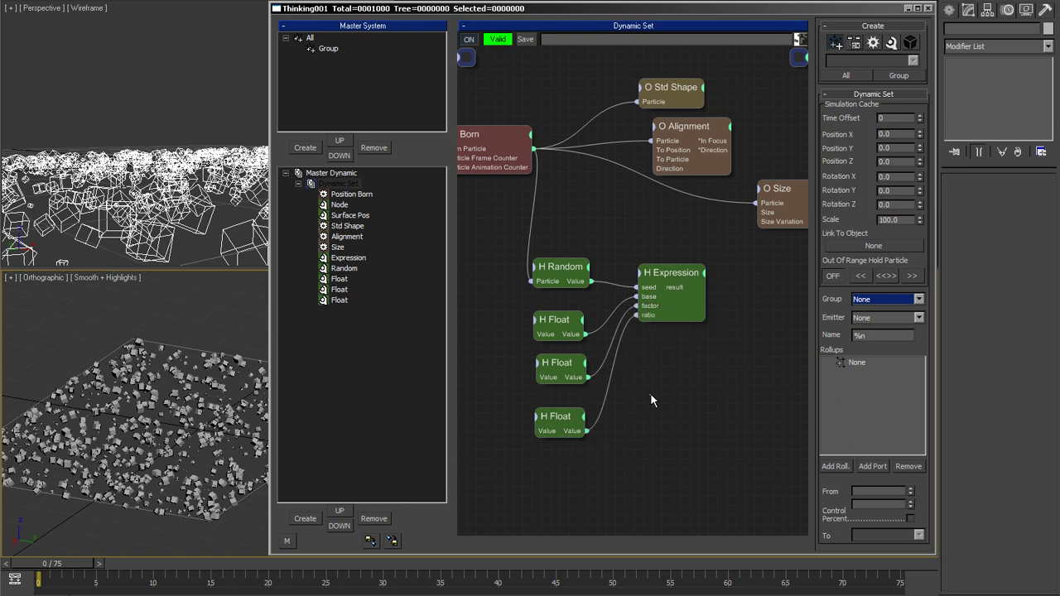
Step: Connect the Expression helper's result output to the Size operator's Size input
{"action": "left_click", "coordinate": [779, 211]}
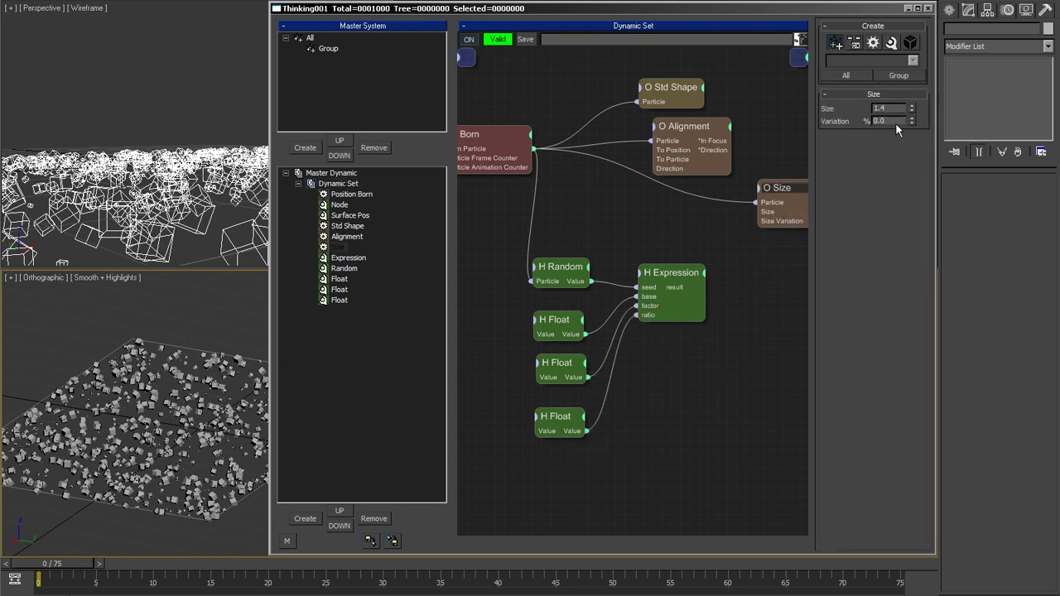
{"action": "left_click_drag", "start_coordinate": [757, 212], "coordinate": [684, 288]}
{"action": "left_click", "coordinate": [729, 282]}
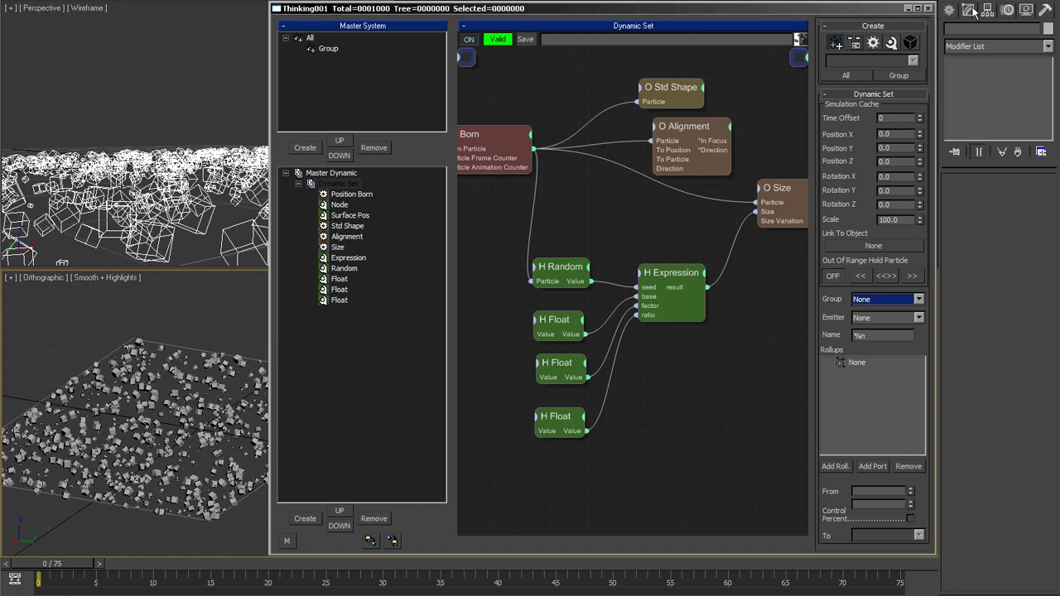
Step: Set the value of the Float helper that feeds the base input to 1
{"action": "left_click", "coordinate": [930, 9]}
{"action": "left_click", "coordinate": [556, 324]}
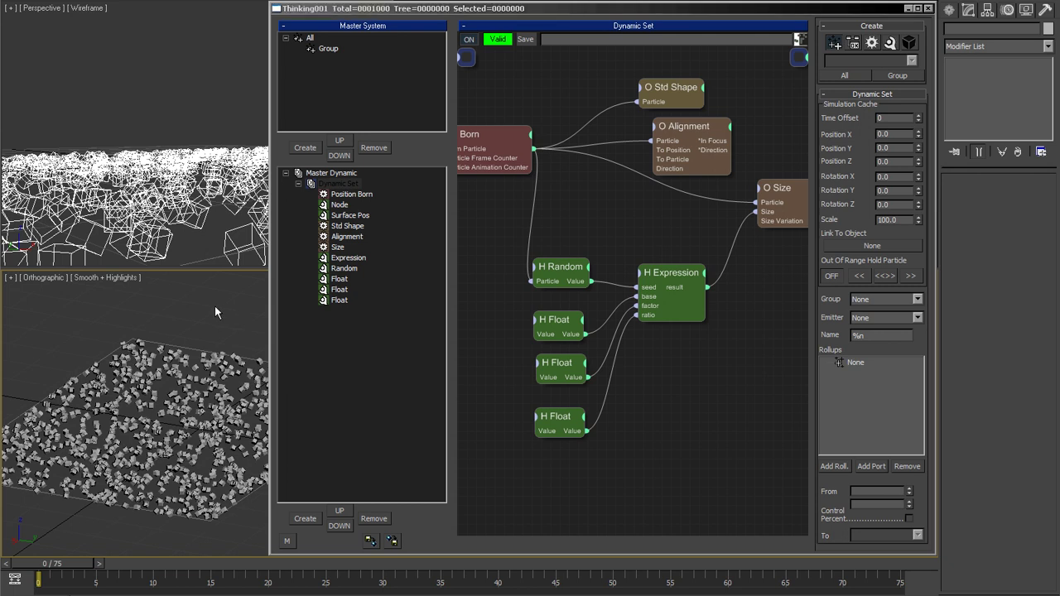
{"action": "left_click", "coordinate": [557, 324]}
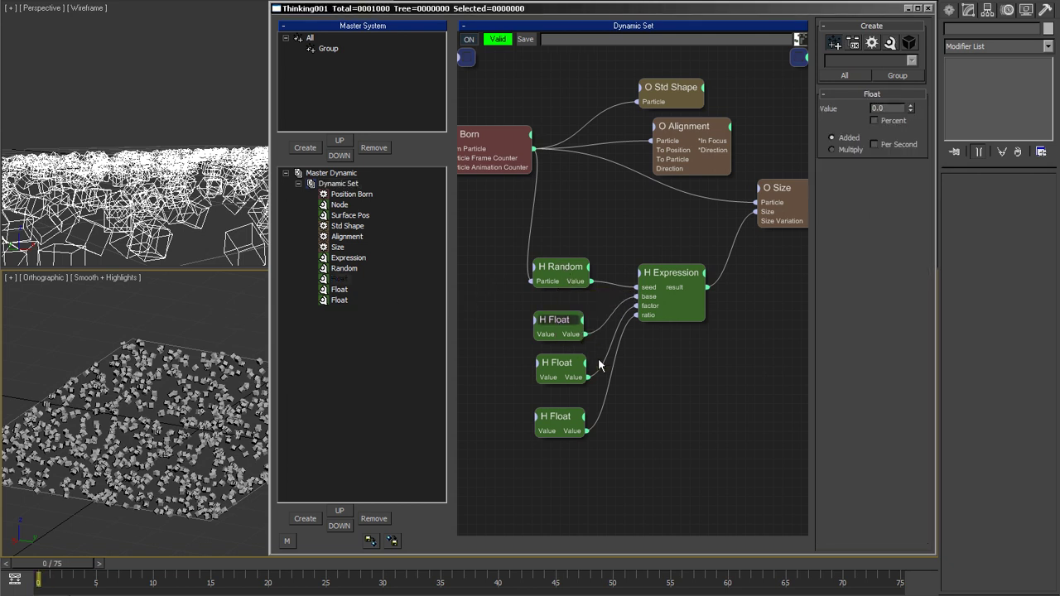
{"action": "double_click", "coordinate": [893, 109]}
{"action": "type", "text": "1"}
{"action": "key", "text": "Return"}
Step: Lower the base Float's value to 0.25 and change frames on the timeline to refresh the particles
{"action": "left_click_drag", "start_coordinate": [910, 108], "coordinate": [921, 145]}
{"action": "middle_click_drag", "start_coordinate": [193, 327], "coordinate": [161, 329]}
{"action": "key", "text": "period"}
{"action": "key", "text": "comma"}
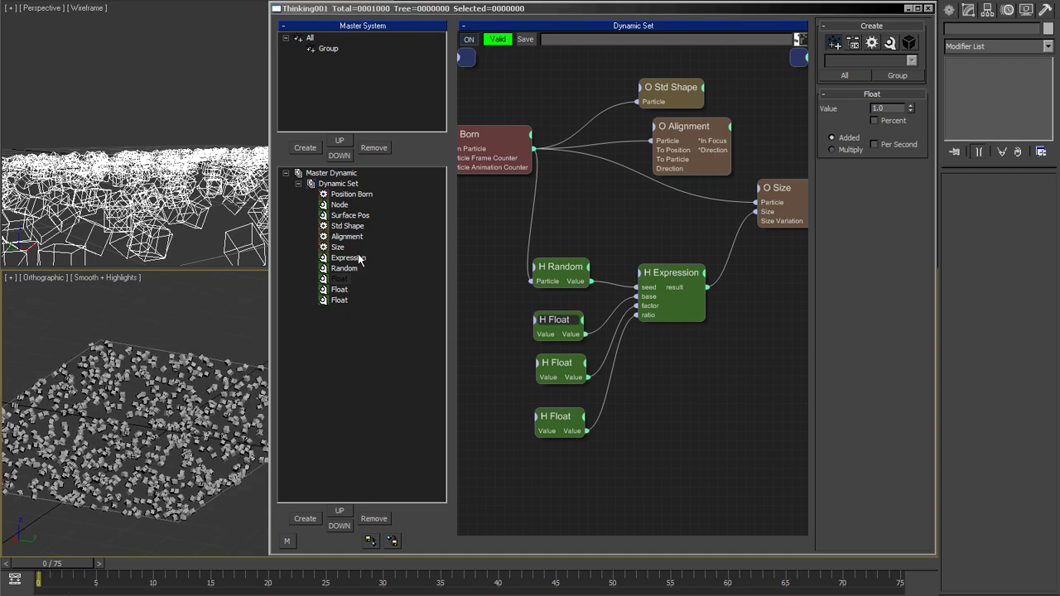
{"action": "left_click", "coordinate": [346, 176]}
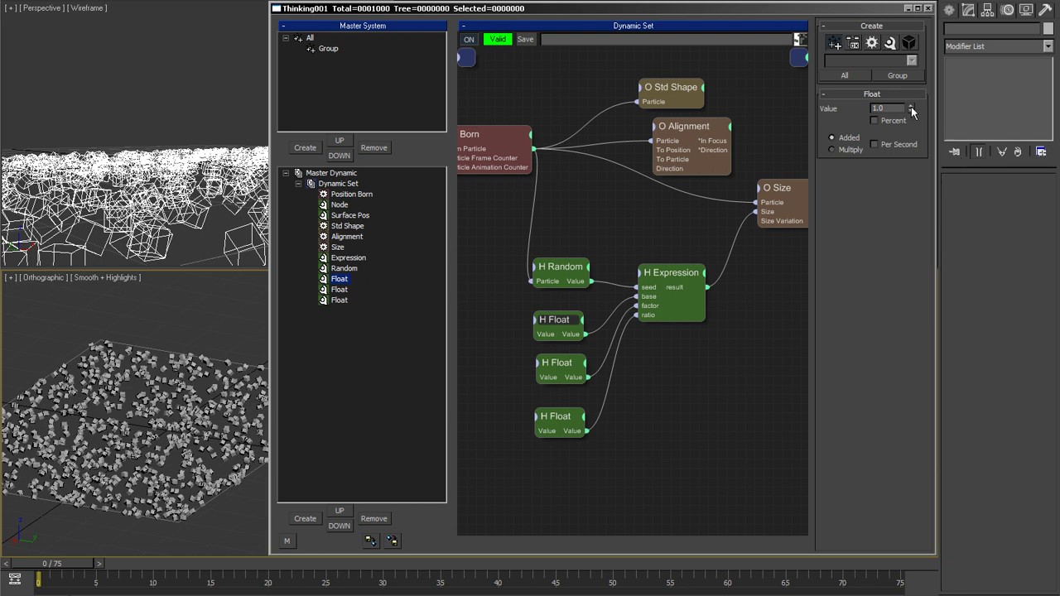
{"action": "left_click_drag", "start_coordinate": [912, 110], "coordinate": [912, 123]}
{"action": "key", "text": "End"}
{"action": "key", "text": "Home"}
{"action": "key", "text": "End"}
Step: Commit the formula if(seed<ratio,base*factor,base) again in the Expression helper
{"action": "left_click", "coordinate": [678, 271]}
{"action": "left_click", "coordinate": [871, 107]}
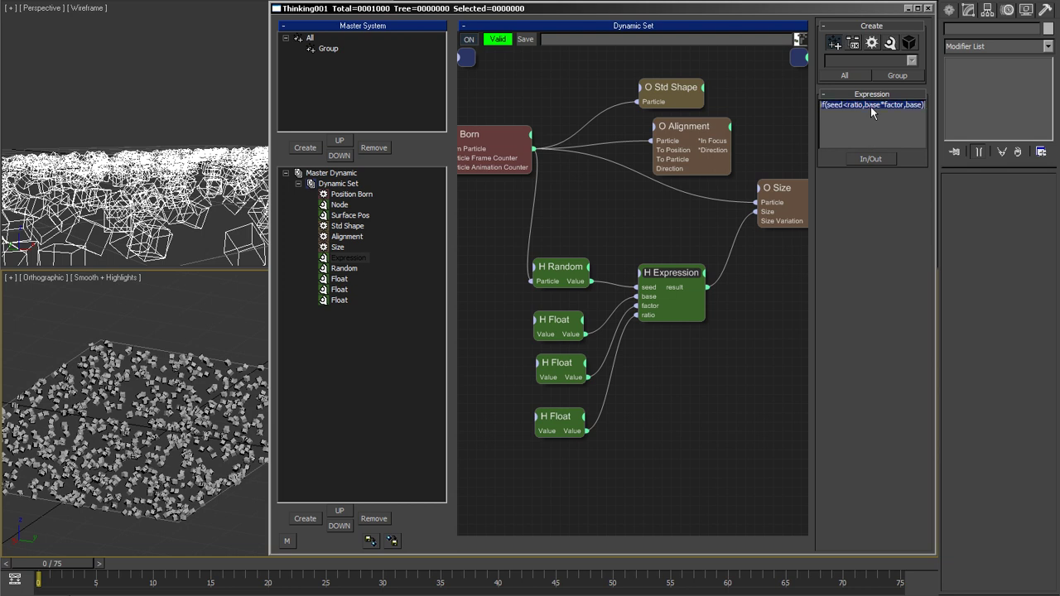
{"action": "key", "text": "Return"}
{"action": "left_click", "coordinate": [870, 107]}
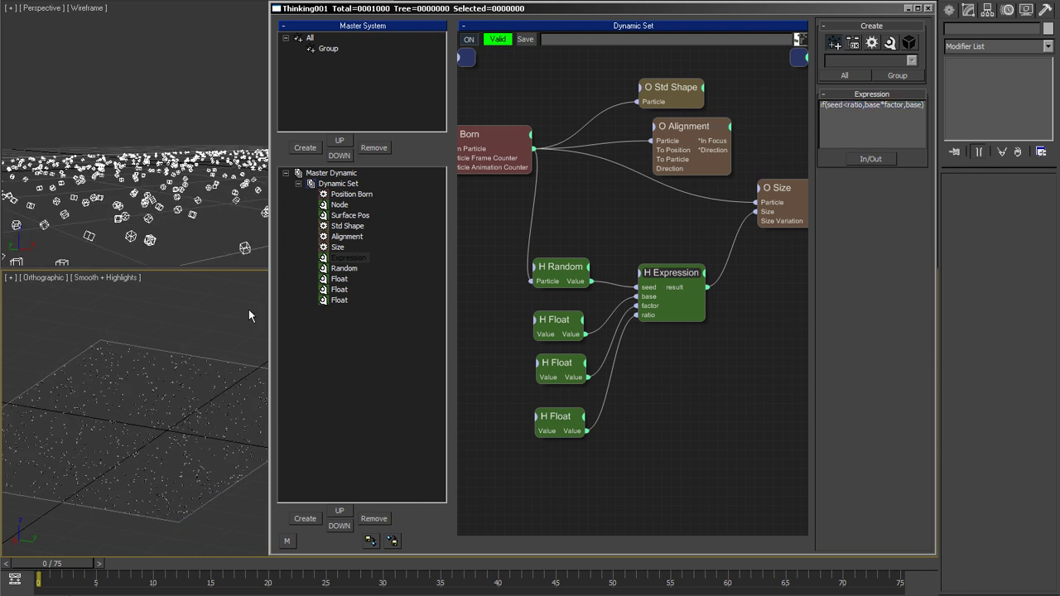
Step: Raise the value of the Float feeding the base input to 1.23
{"action": "left_click", "coordinate": [557, 322]}
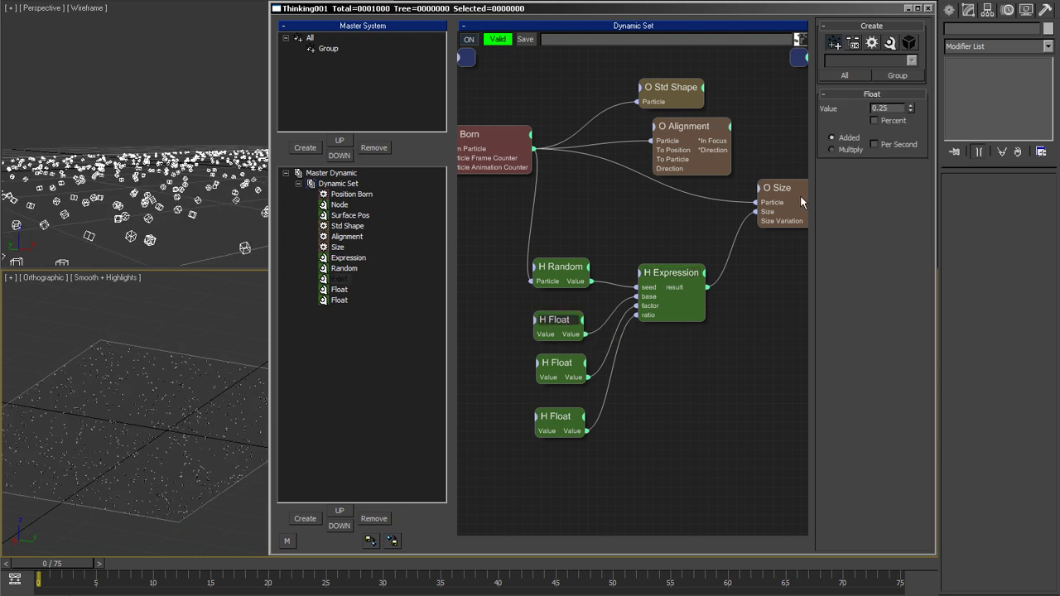
{"action": "left_click", "coordinate": [681, 277]}
{"action": "left_click", "coordinate": [560, 319]}
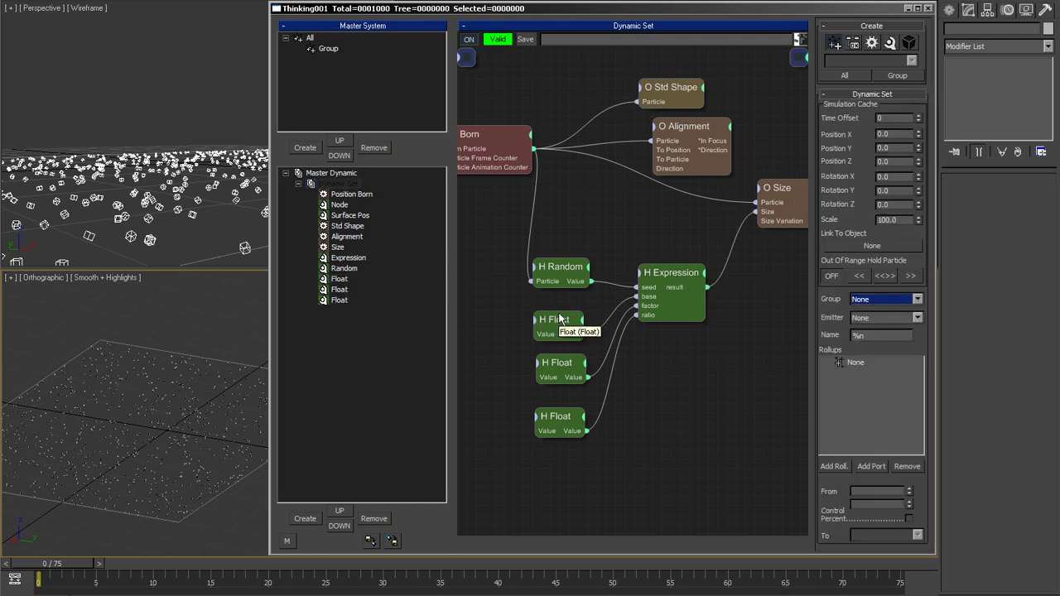
{"action": "left_click_drag", "start_coordinate": [911, 108], "coordinate": [903, 47]}
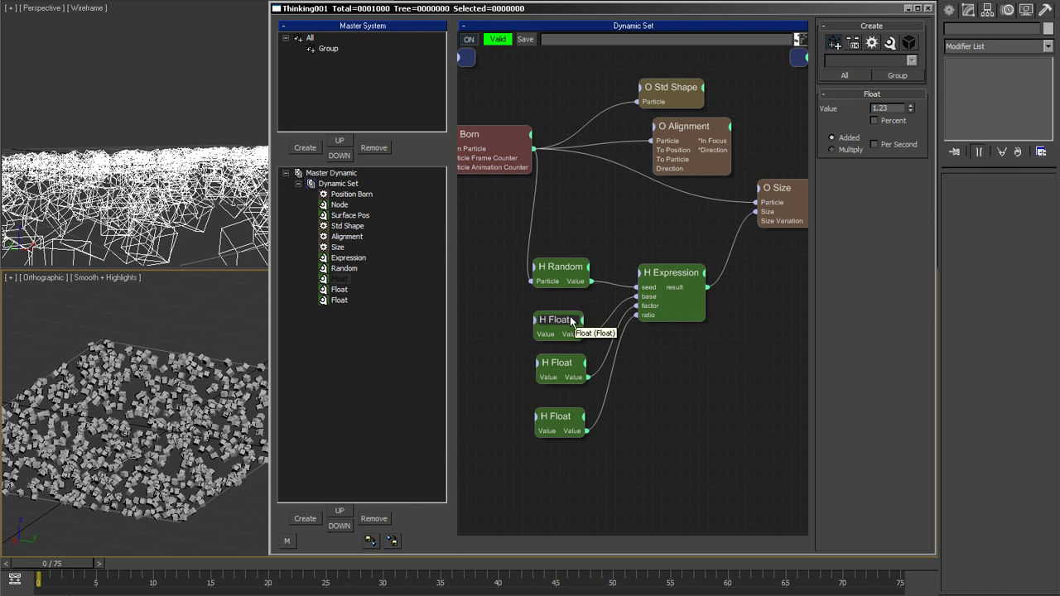
Step: Stack the three Float helpers evenly, and set the factor Float to 2 and the ratio Float to 20
{"action": "left_click_drag", "start_coordinate": [569, 323], "coordinate": [571, 328]}
{"action": "left_click", "coordinate": [656, 288]}
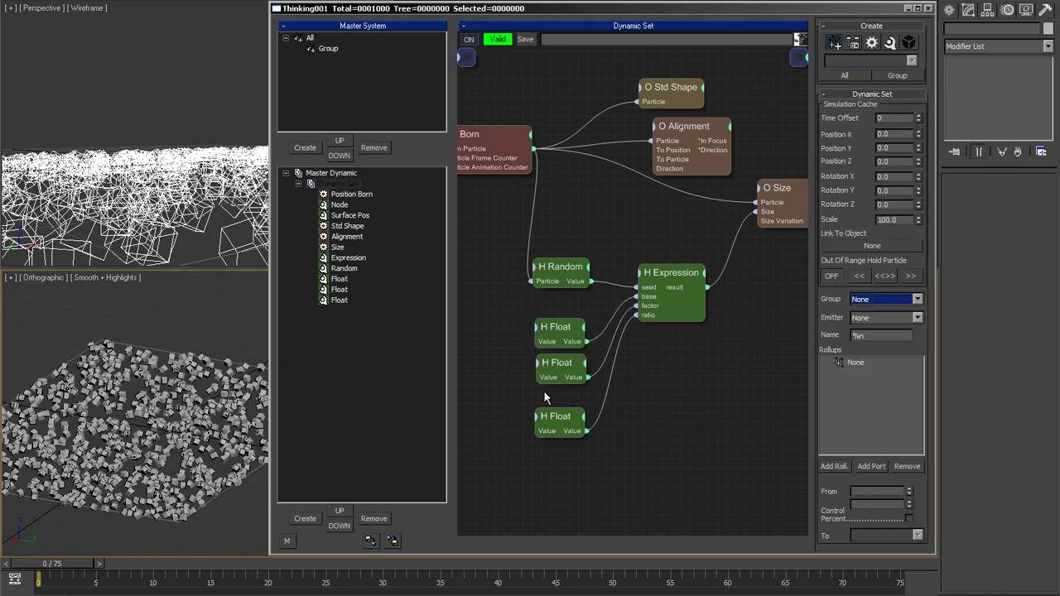
{"action": "left_click", "coordinate": [561, 370]}
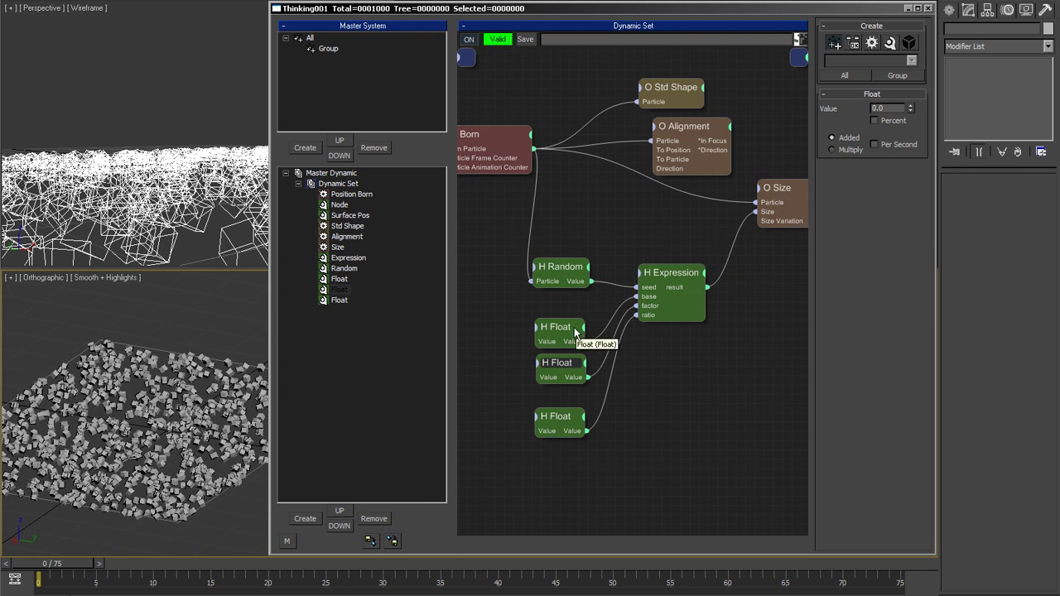
{"action": "double_click", "coordinate": [886, 107]}
{"action": "left_click_drag", "start_coordinate": [535, 421], "coordinate": [538, 403]}
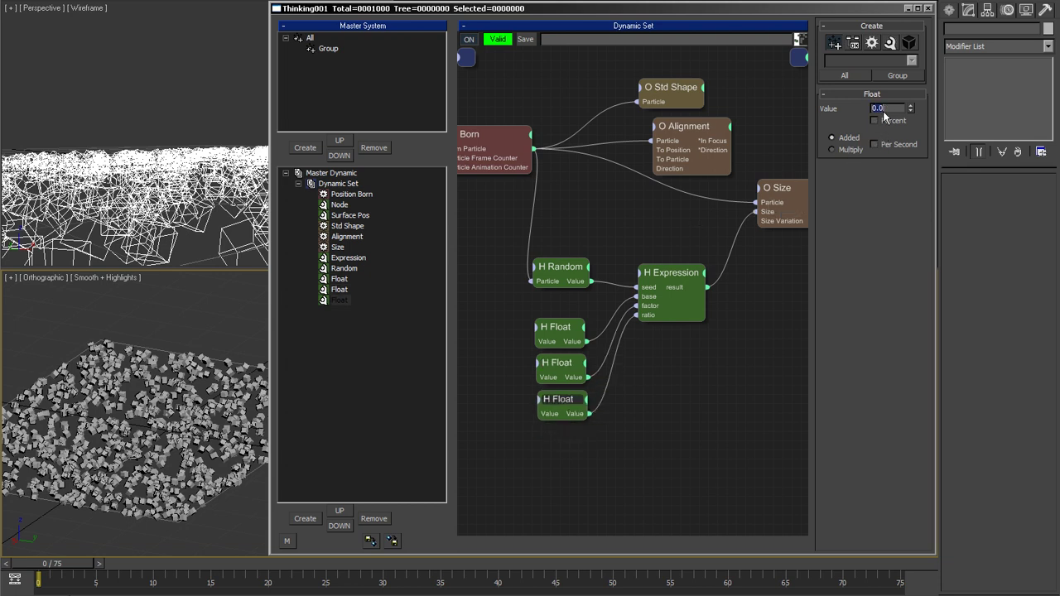
{"action": "key", "text": "Return"}
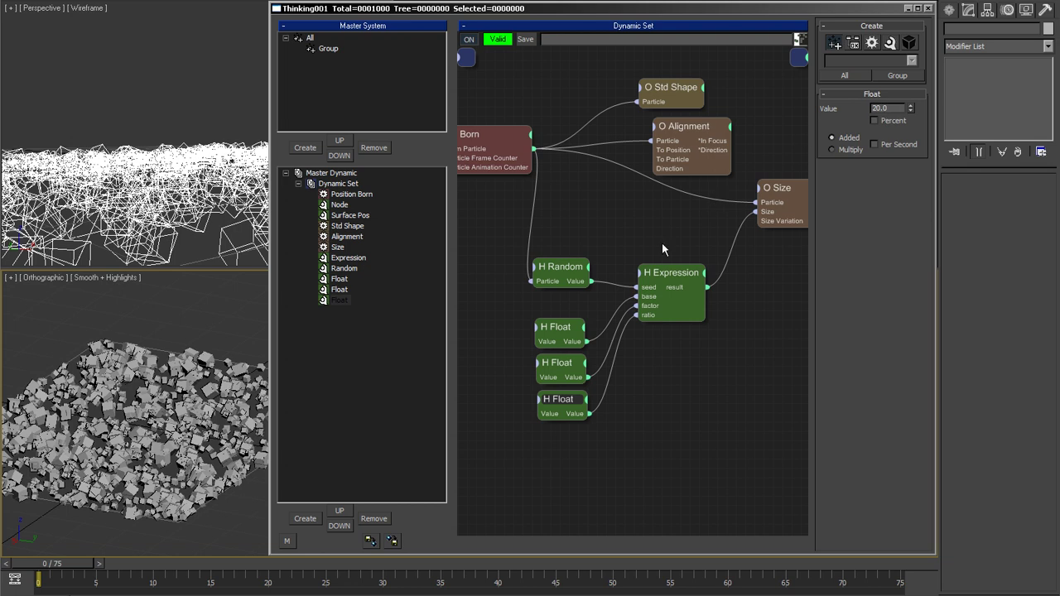
Step: Review the factor Float and the expression, and reduce the base Float's value to 0.935
{"action": "left_click", "coordinate": [557, 364]}
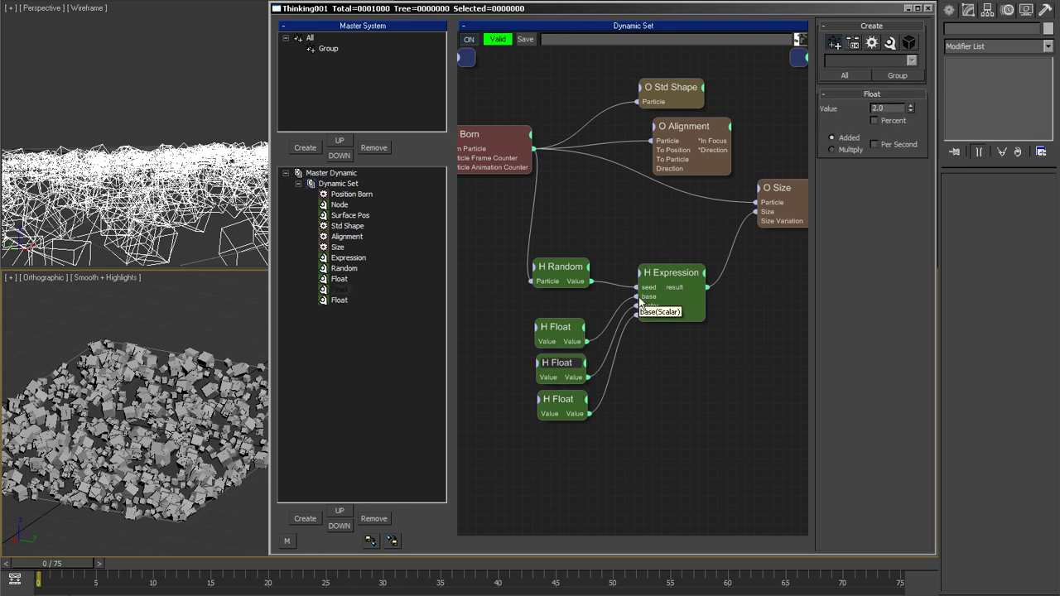
{"action": "left_click", "coordinate": [694, 316]}
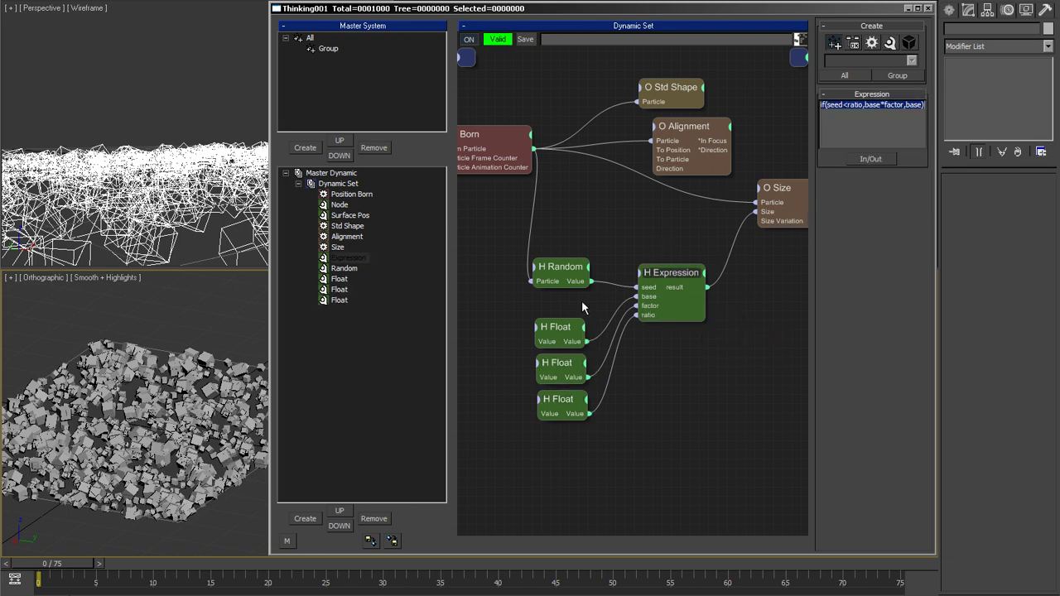
{"action": "left_click", "coordinate": [561, 330]}
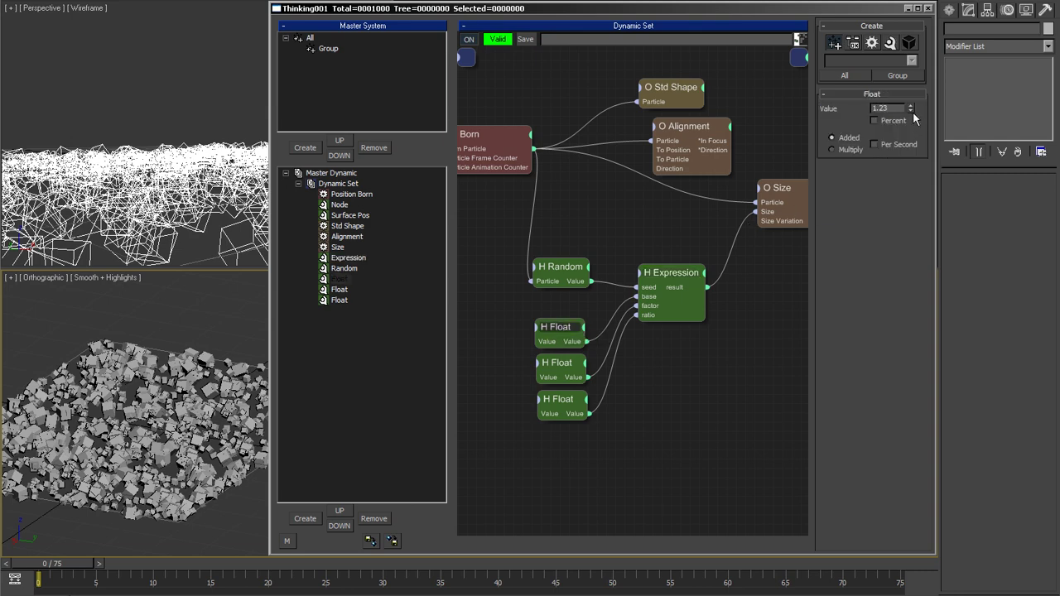
{"action": "left_click_drag", "start_coordinate": [911, 110], "coordinate": [907, 130]}
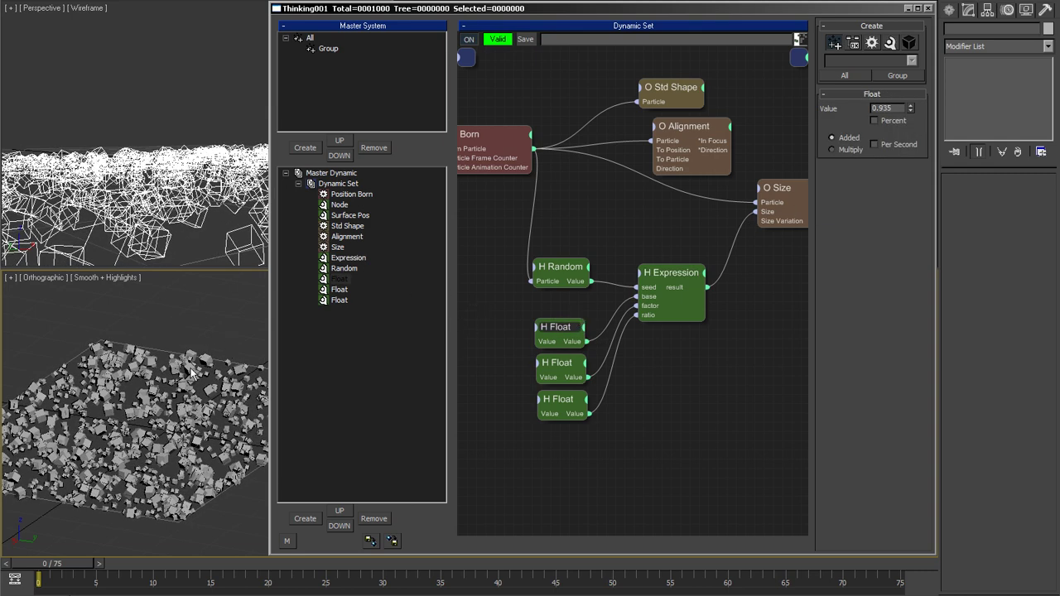
Step: Set the factor Float to 2.72 and the ratio Float to 5, orbiting the view to check the particles
{"action": "left_click", "coordinate": [561, 358]}
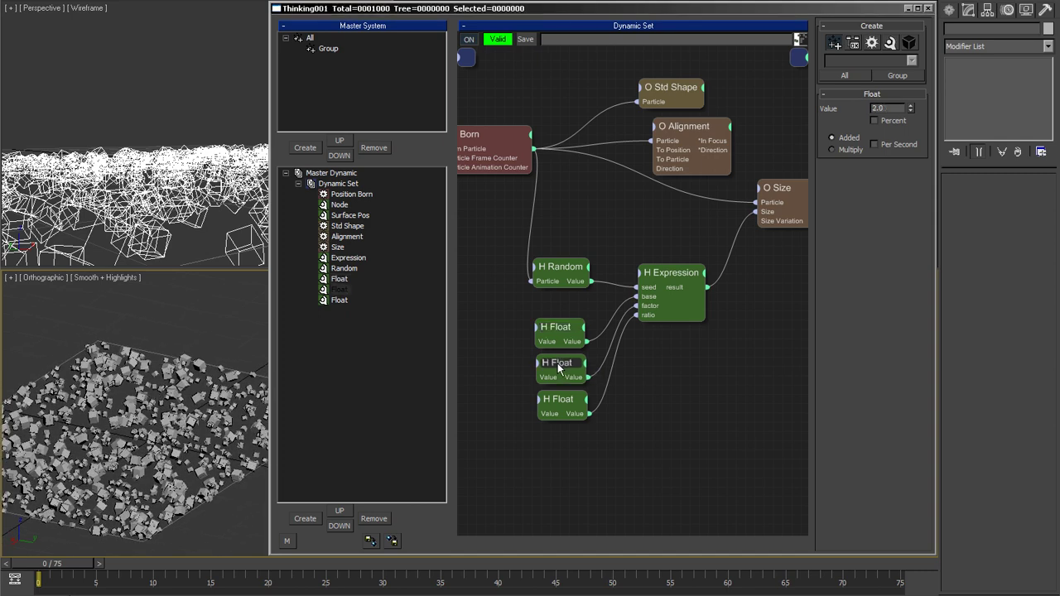
{"action": "left_click_drag", "start_coordinate": [908, 109], "coordinate": [910, 89]}
{"action": "middle_click_drag", "start_coordinate": [95, 397], "coordinate": [176, 390], "text": "alt"}
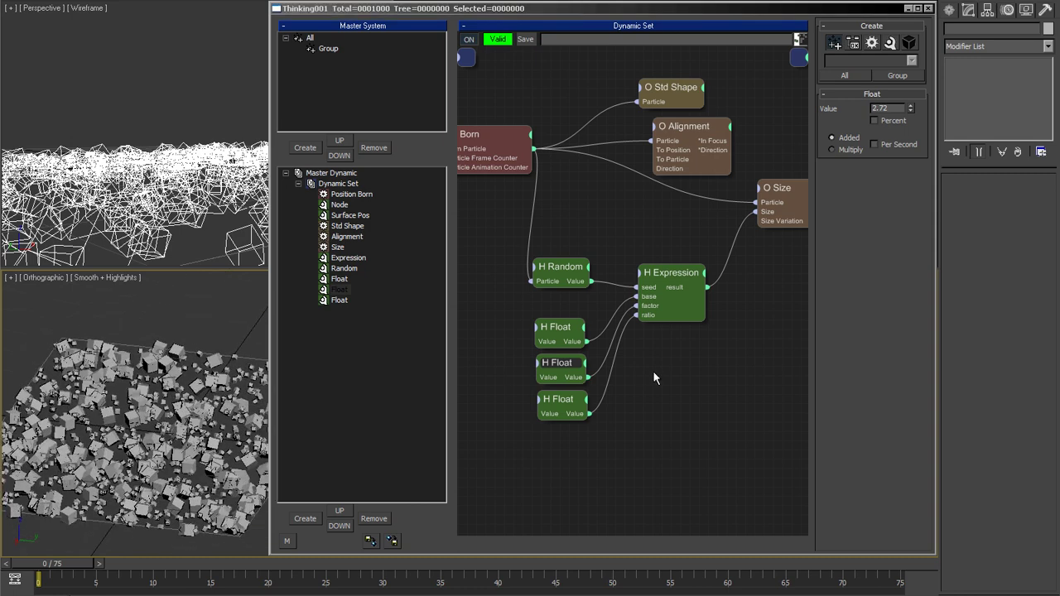
{"action": "left_click", "coordinate": [568, 404]}
{"action": "left_click_drag", "start_coordinate": [912, 109], "coordinate": [911, 155]}
{"action": "mouse_move", "coordinate": [170, 321]}
{"action": "middle_mouse_down", "text": "alt"}
{"action": "mouse_move", "coordinate": [143, 320]}
{"action": "mouse_move", "coordinate": [169, 321]}
{"action": "middle_mouse_up", "text": "alt"}
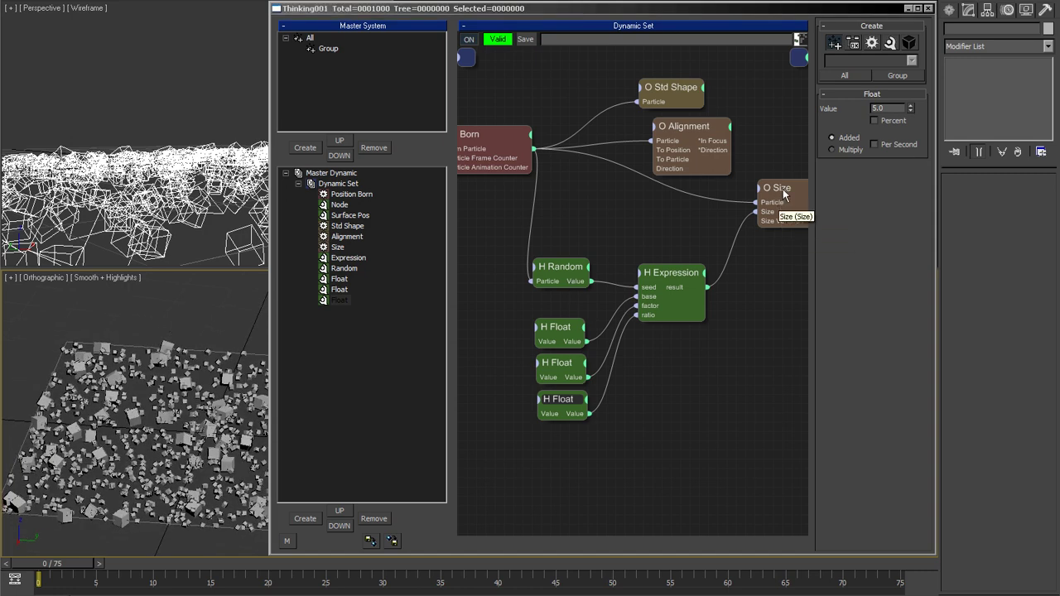
Step: Move the Size operator back into full view and set its Variation to 48%
{"action": "left_click_drag", "start_coordinate": [783, 189], "coordinate": [752, 193]}
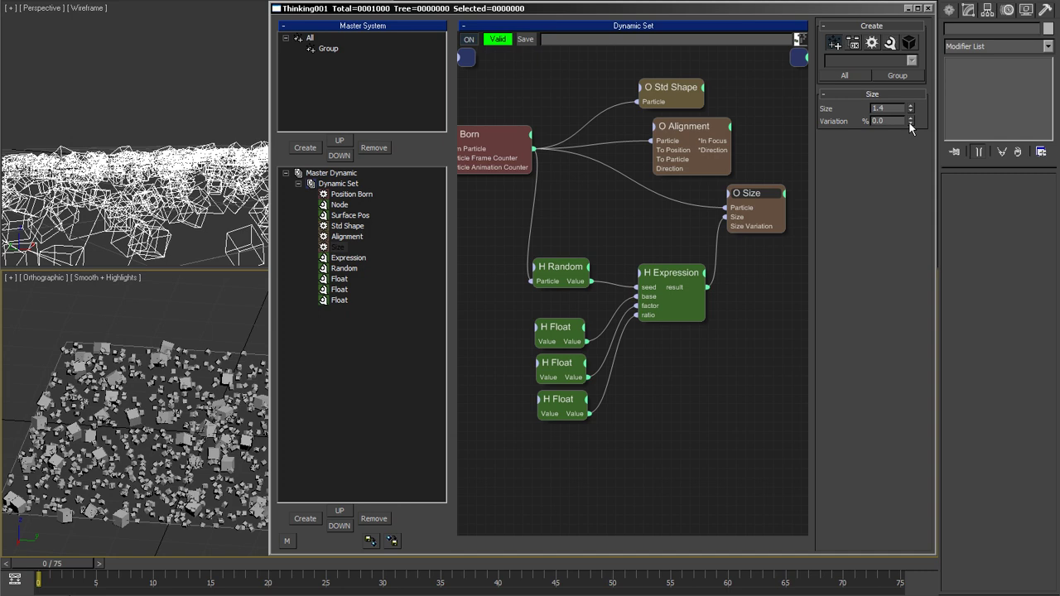
{"action": "left_click_drag", "start_coordinate": [910, 122], "coordinate": [909, 96]}
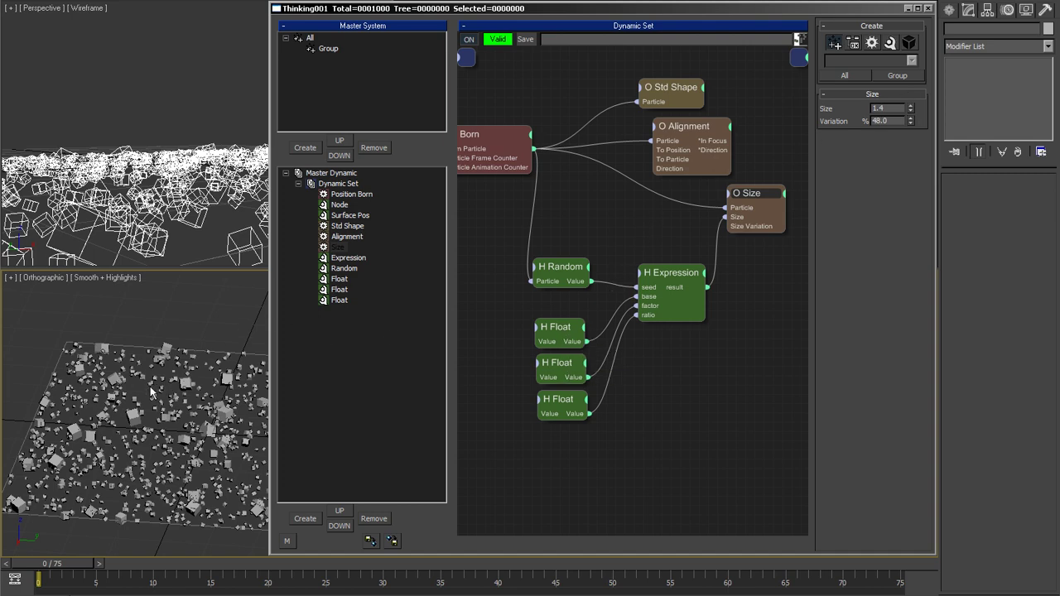
{"action": "middle_click_drag", "start_coordinate": [158, 403], "coordinate": [166, 382], "text": "alt"}
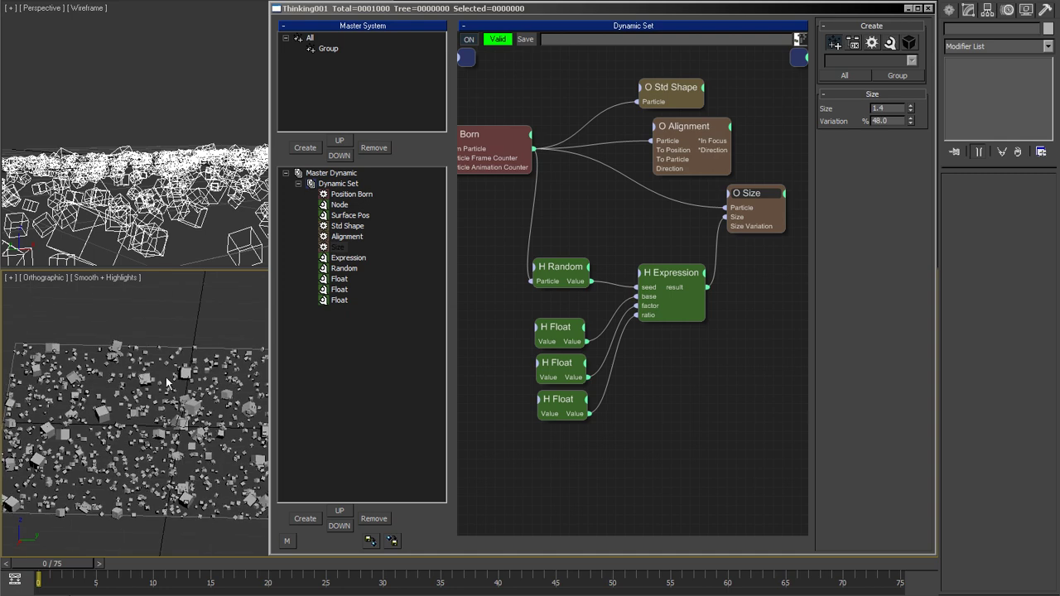
Step: Raise the factor Float's value and adjust the ratio Float to 5.2
{"action": "left_click", "coordinate": [565, 364]}
{"action": "left_click_drag", "start_coordinate": [913, 111], "coordinate": [936, 41]}
{"action": "left_click", "coordinate": [558, 398]}
{"action": "middle_click_drag", "start_coordinate": [171, 414], "coordinate": [203, 387], "text": "alt"}
{"action": "left_click_drag", "start_coordinate": [911, 108], "coordinate": [894, 164]}
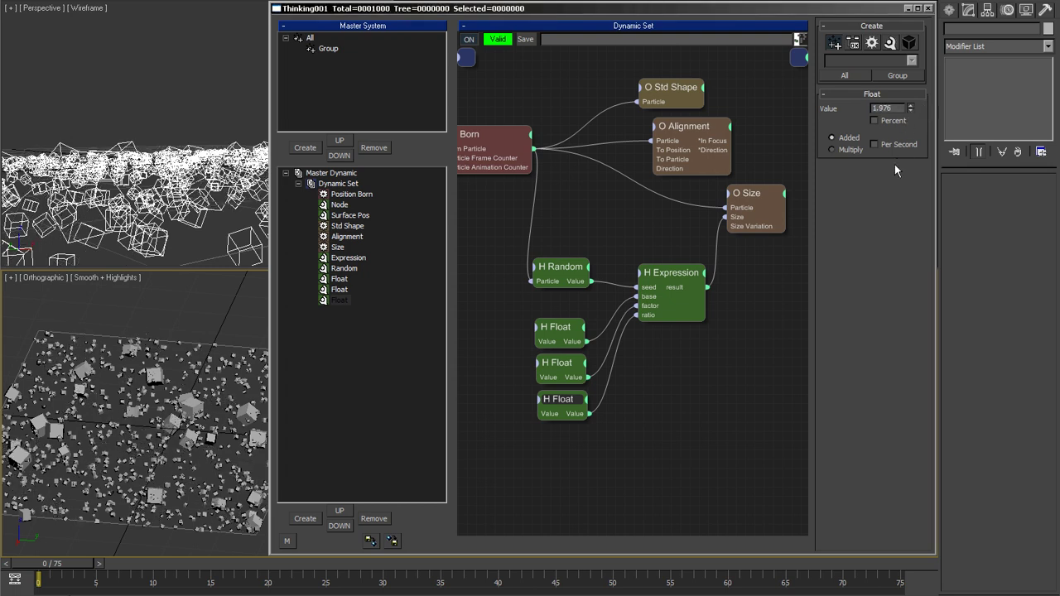
Step: Set Position Born's Pistol Shot to 500 particles and raise the base Float's value to 1.825
{"action": "left_click", "coordinate": [512, 134]}
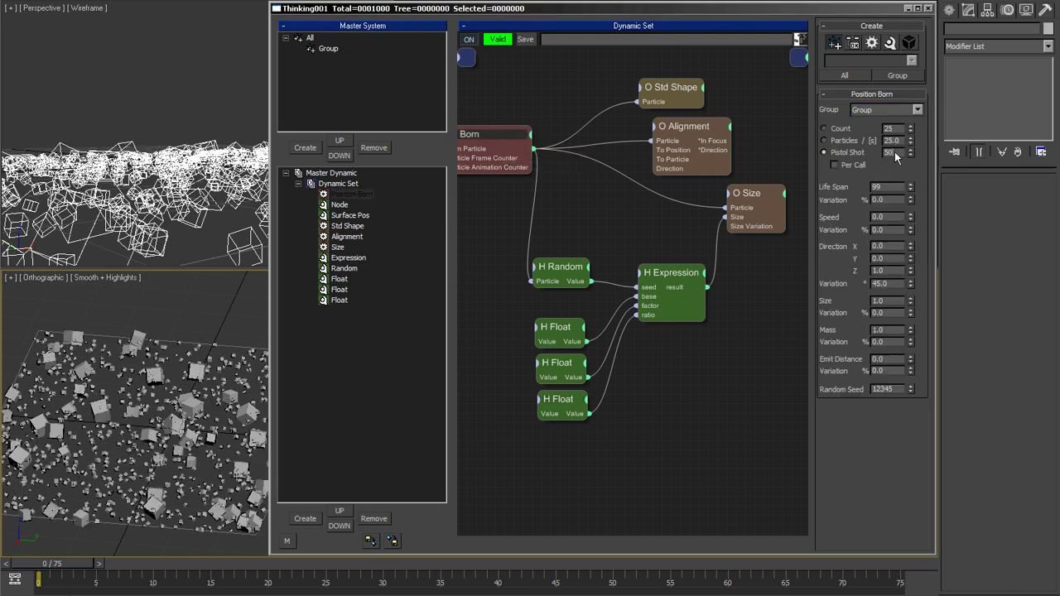
{"action": "left_click", "coordinate": [560, 329]}
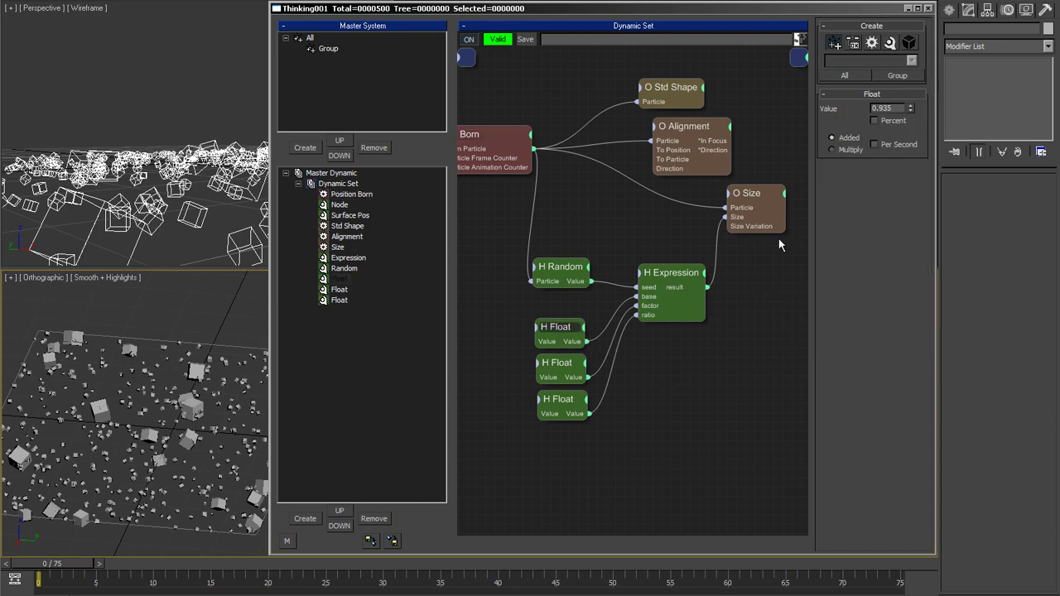
{"action": "left_click_drag", "start_coordinate": [912, 111], "coordinate": [909, 56]}
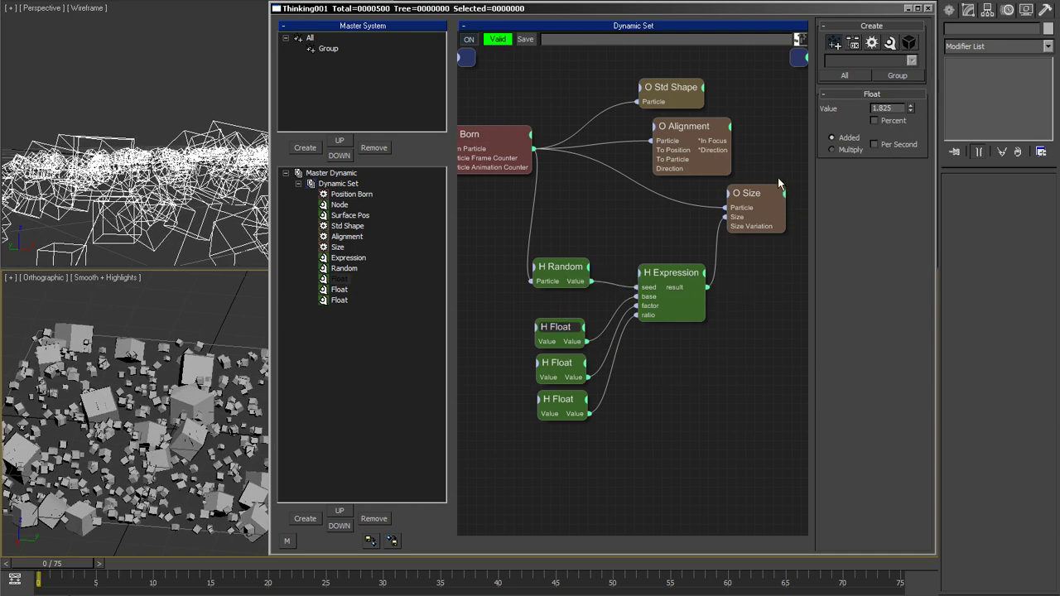
Step: Increase the Size operator's Variation and lower the factor Float's value
{"action": "left_click", "coordinate": [742, 193]}
{"action": "left_click_drag", "start_coordinate": [912, 121], "coordinate": [909, 103]}
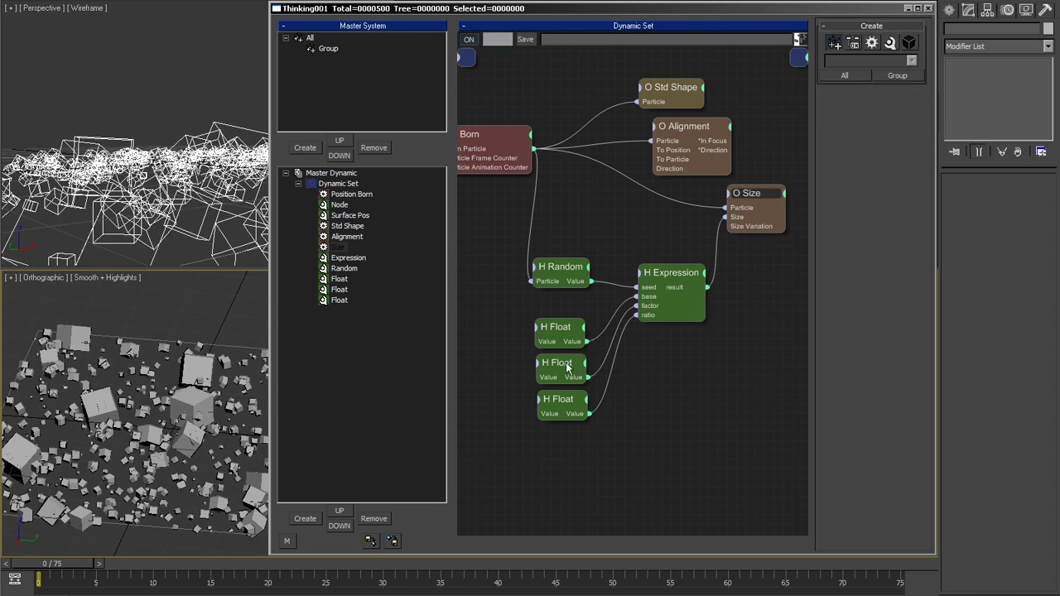
{"action": "left_click", "coordinate": [560, 365]}
{"action": "left_click_drag", "start_coordinate": [912, 115], "coordinate": [911, 137]}
Step: Raise the ratio Float's value to 8.684
{"action": "left_click", "coordinate": [560, 409]}
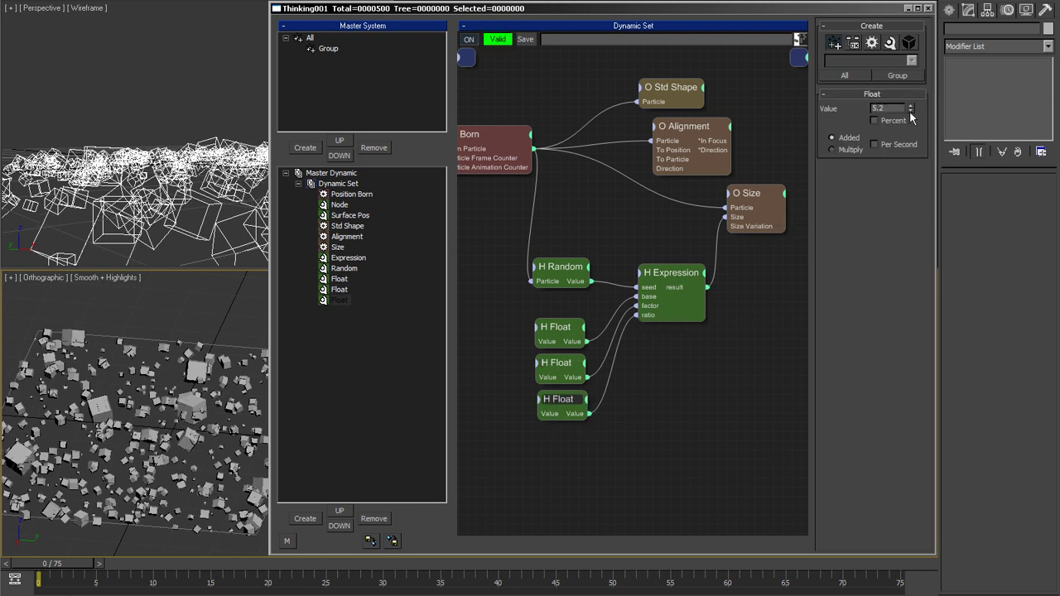
{"action": "left_click_drag", "start_coordinate": [910, 111], "coordinate": [925, 68]}
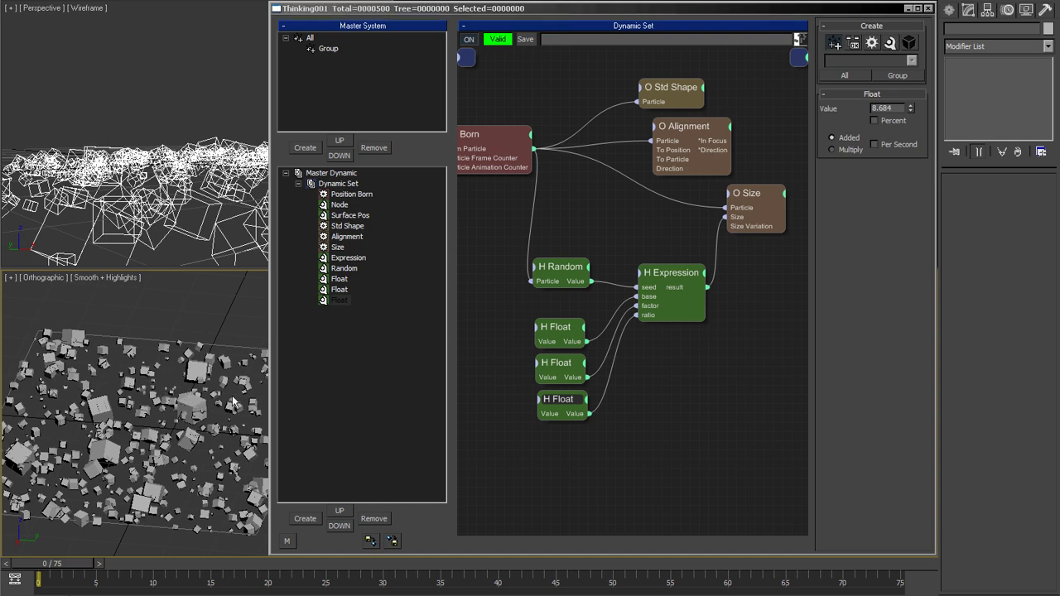
{"action": "mouse_move", "coordinate": [148, 408]}
{"action": "middle_mouse_down", "text": "alt"}
{"action": "mouse_move", "coordinate": [92, 399]}
{"action": "mouse_move", "coordinate": [63, 412]}
{"action": "mouse_move", "coordinate": [147, 386]}
{"action": "mouse_move", "coordinate": [138, 392]}
{"action": "middle_mouse_up", "text": "alt"}
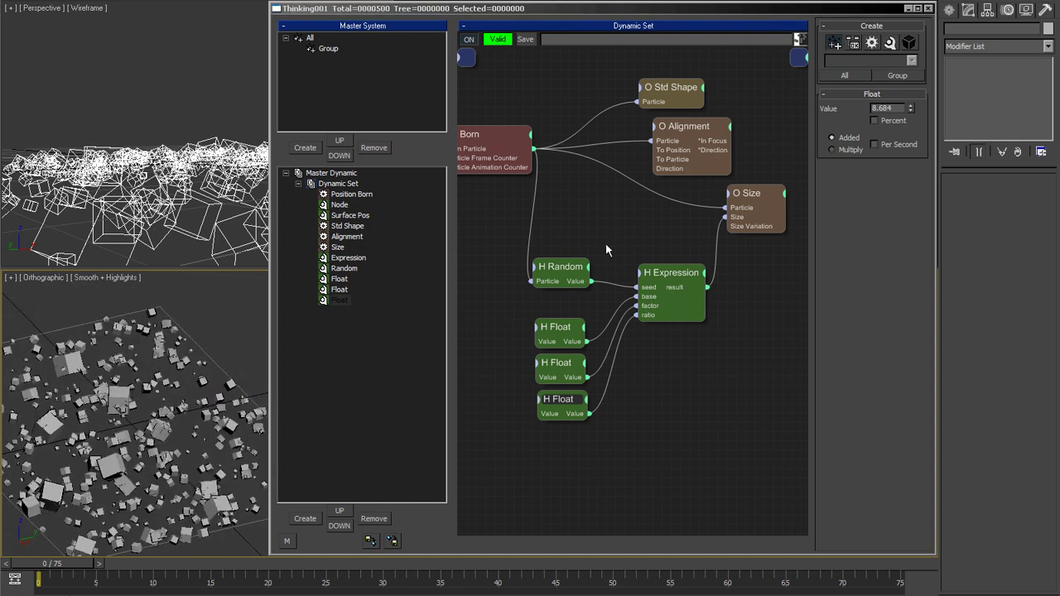
Step: Set Position Born's Pistol Shot to 5000 particles and lower the base Float's value to 0.748
{"action": "left_click", "coordinate": [520, 139]}
{"action": "left_click_drag", "start_coordinate": [903, 152], "coordinate": [840, 155]}
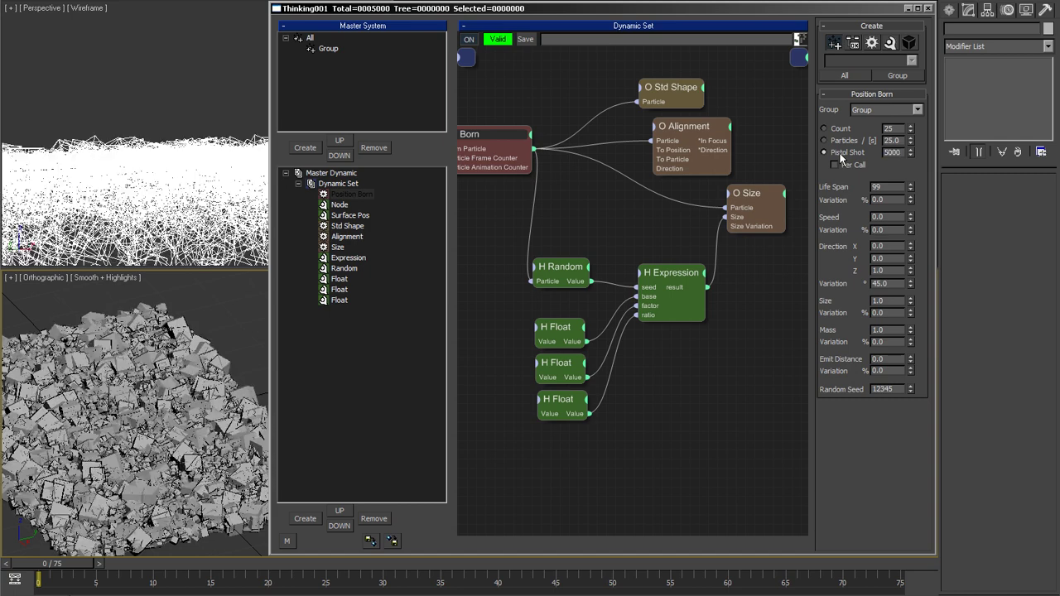
{"action": "left_click", "coordinate": [560, 268]}
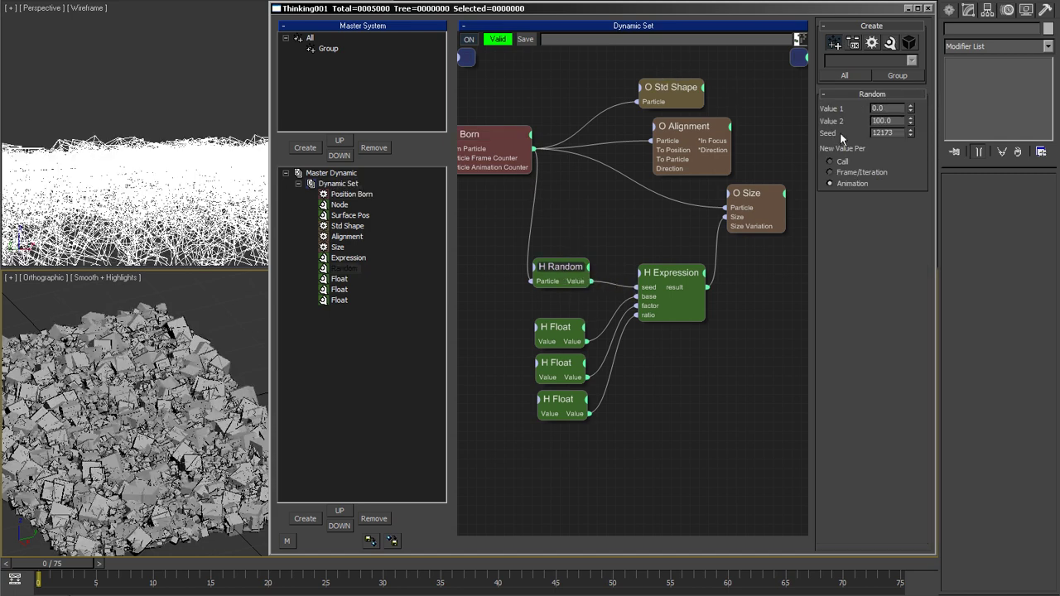
{"action": "left_click", "coordinate": [574, 343]}
{"action": "left_click_drag", "start_coordinate": [913, 109], "coordinate": [902, 147]}
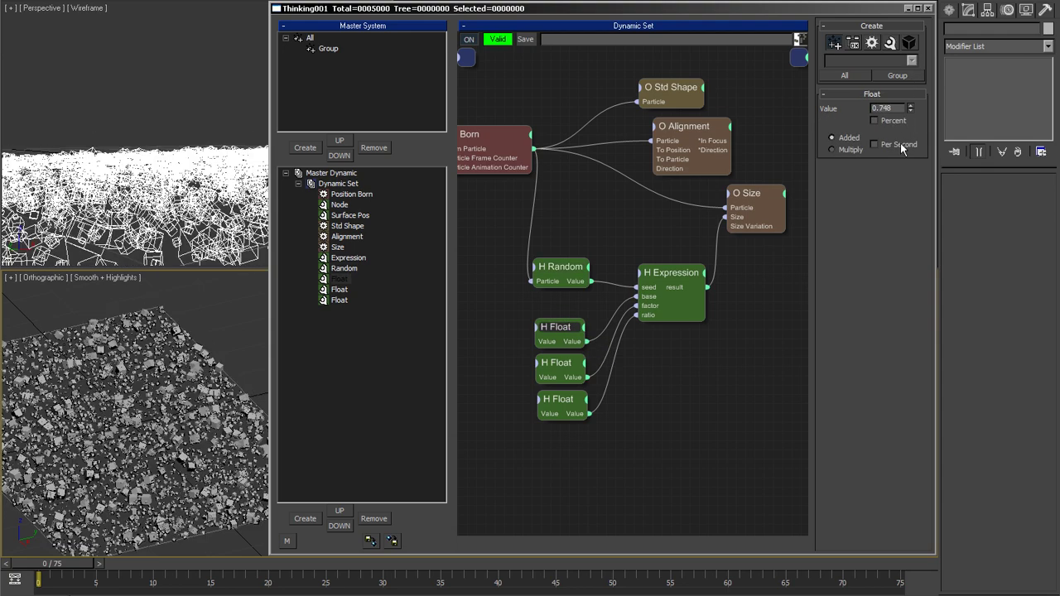
{"action": "middle_click_drag", "start_coordinate": [222, 367], "coordinate": [121, 366], "text": "alt"}
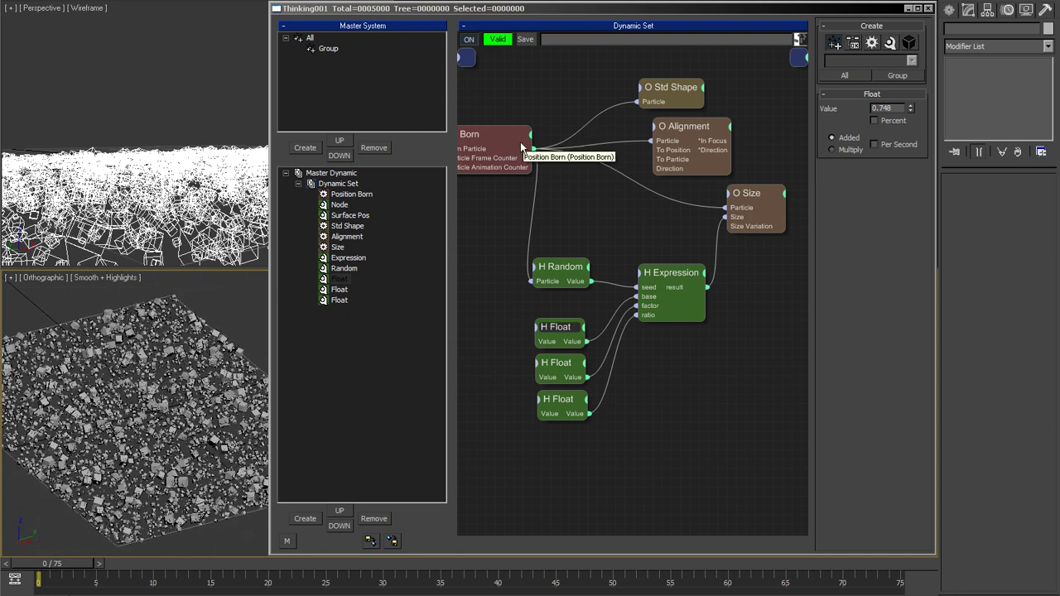
Step: Rearrange the three Float helpers into an evenly spaced column beneath the Random helper
{"action": "middle_click_drag", "start_coordinate": [546, 202], "coordinate": [544, 200]}
{"action": "left_click", "coordinate": [710, 392]}
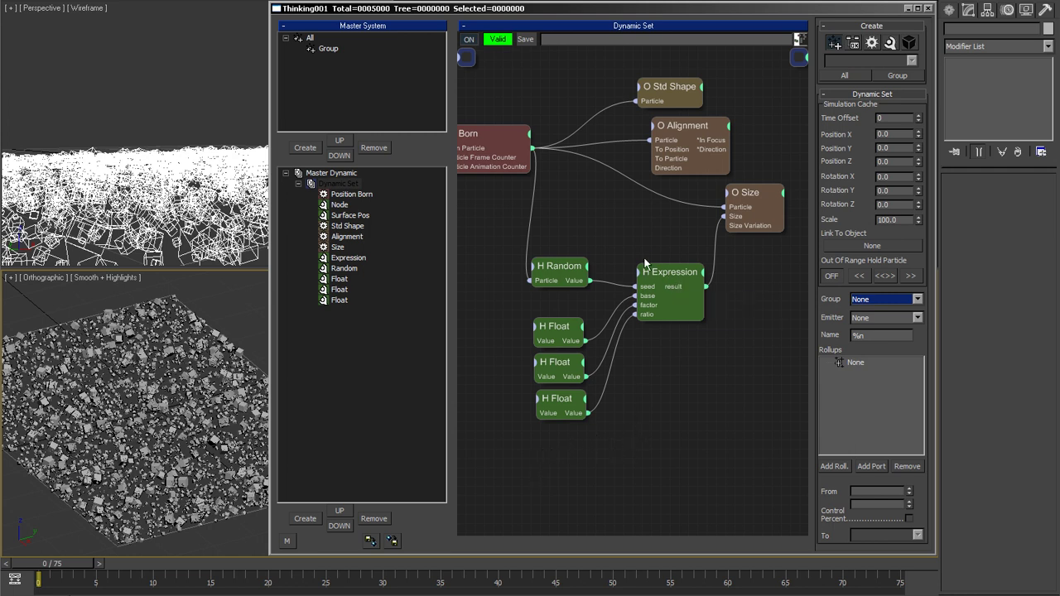
{"action": "mouse_move", "coordinate": [525, 444]}
{"action": "left_mouse_down"}
{"action": "mouse_move", "coordinate": [620, 322]}
{"action": "mouse_move", "coordinate": [582, 303]}
{"action": "left_mouse_up"}
{"action": "left_click", "coordinate": [582, 341]}
{"action": "left_click_drag", "start_coordinate": [563, 366], "coordinate": [566, 354]}
{"action": "left_click_drag", "start_coordinate": [564, 397], "coordinate": [564, 391]}
{"action": "left_click", "coordinate": [569, 378]}
Step: Rename the Float feeding the Expression's base input to base
{"action": "left_click", "coordinate": [574, 306]}
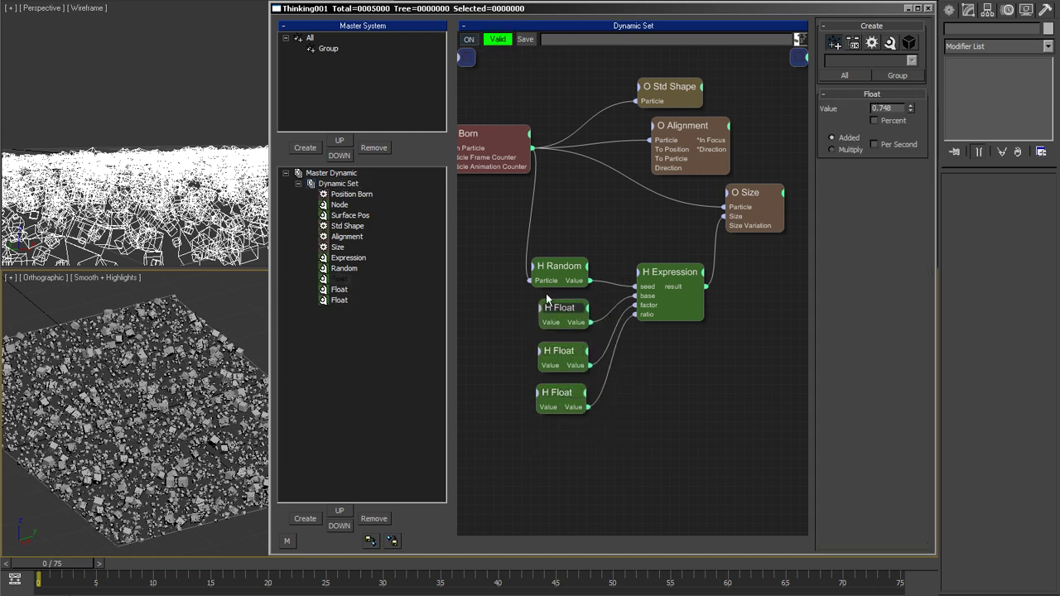
{"action": "left_click", "coordinate": [356, 279]}
{"action": "type", "text": "base"}
{"action": "key", "text": "Return"}
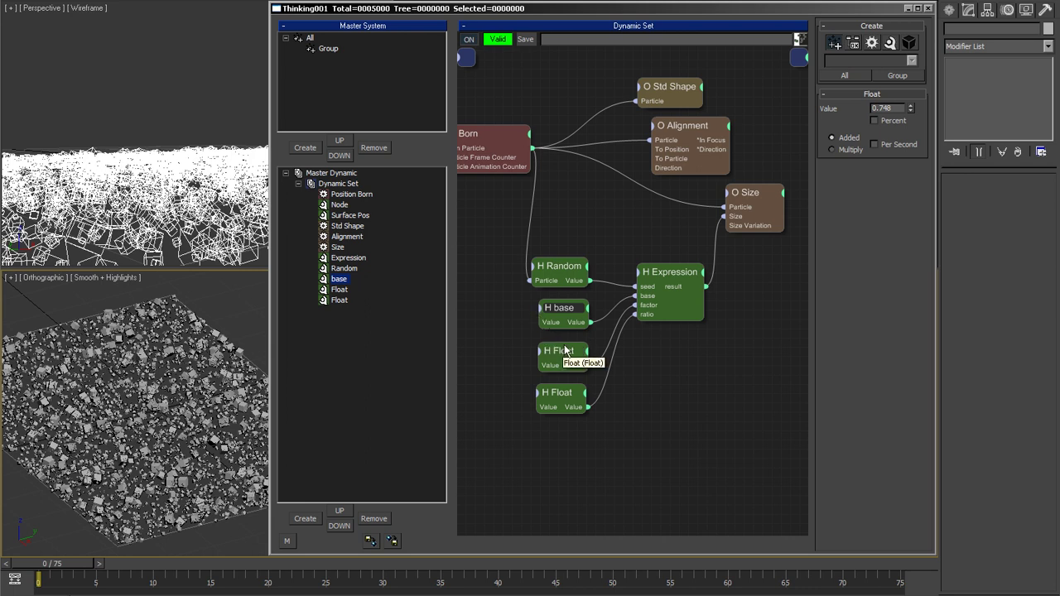
Step: Rename the two remaining Floats to factor and ratio, matching the Expression inputs they feed
{"action": "left_click", "coordinate": [566, 349]}
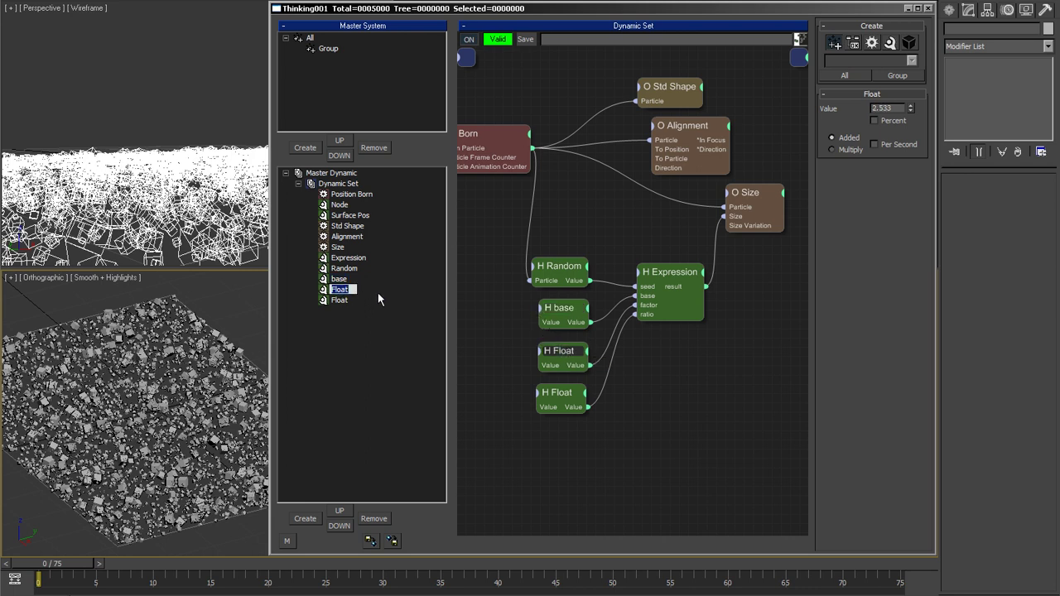
{"action": "type", "text": "factor"}
{"action": "key", "text": "Return"}
{"action": "left_click", "coordinate": [557, 394]}
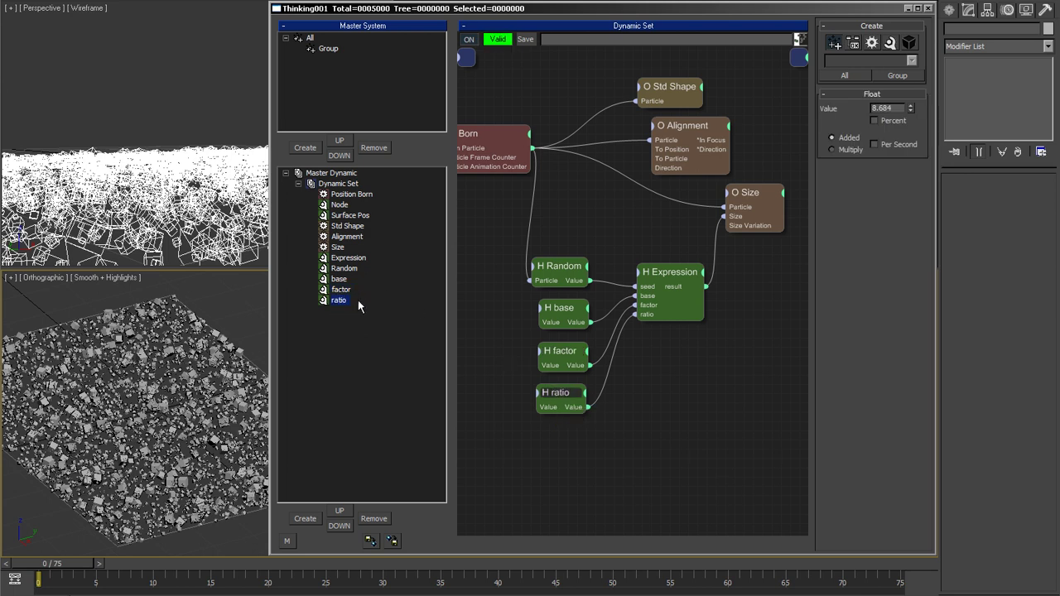
Step: Move the Size operator farther right of the Expression to make room for more helpers
{"action": "left_click", "coordinate": [615, 454]}
{"action": "middle_click_drag", "start_coordinate": [700, 285], "coordinate": [622, 285]}
{"action": "left_click_drag", "start_coordinate": [680, 191], "coordinate": [767, 186]}
{"action": "left_click", "coordinate": [621, 364]}
{"action": "middle_click_drag", "start_coordinate": [622, 365], "coordinate": [717, 320]}
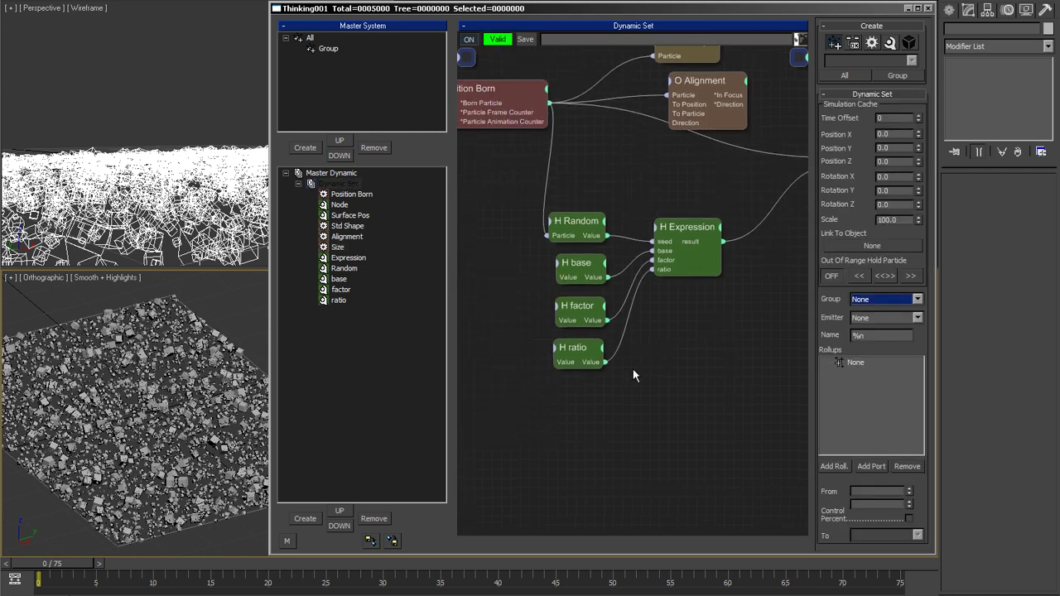
Step: Duplicate the Expression and its helpers below the originals, replacing the copied Random with a link from the original Random to the copy's seed
{"action": "left_click_drag", "start_coordinate": [539, 410], "coordinate": [606, 237]}
{"action": "left_click", "coordinate": [674, 359]}
{"action": "left_click", "coordinate": [572, 398]}
{"action": "key", "text": "Delete"}
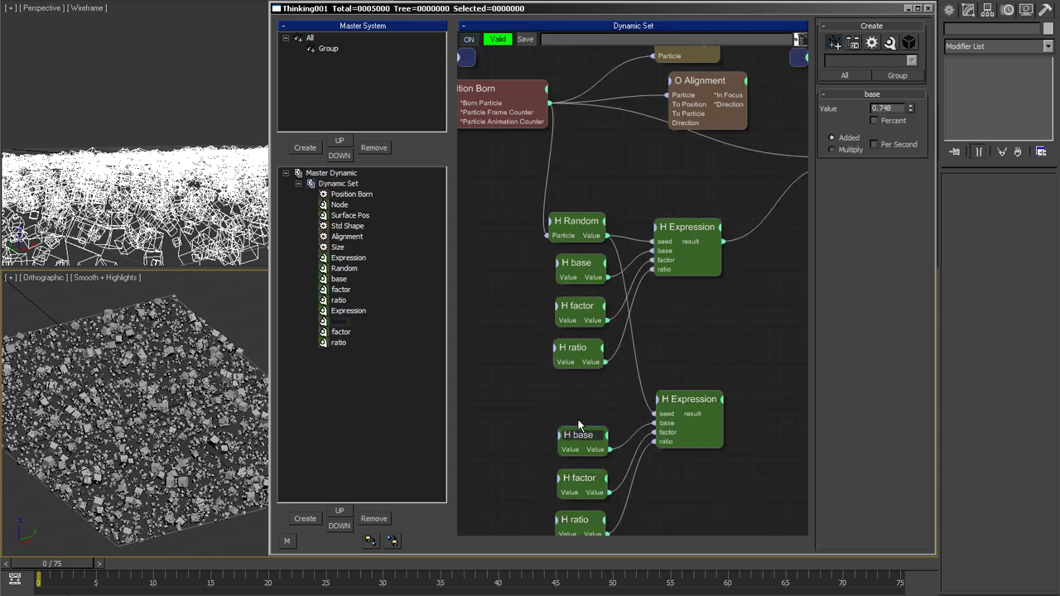
Step: Delete the copied base helper and feed both Expressions from the original base, moved up just beneath Random
{"action": "left_click", "coordinate": [578, 429]}
{"action": "key", "text": "Delete"}
{"action": "left_click", "coordinate": [591, 454]}
{"action": "left_click_drag", "start_coordinate": [656, 424], "coordinate": [456, 261]}
{"action": "left_click", "coordinate": [527, 266]}
{"action": "left_click_drag", "start_coordinate": [577, 224], "coordinate": [619, 178]}
{"action": "left_click_drag", "start_coordinate": [469, 262], "coordinate": [602, 224]}
{"action": "left_click_drag", "start_coordinate": [512, 272], "coordinate": [506, 241]}
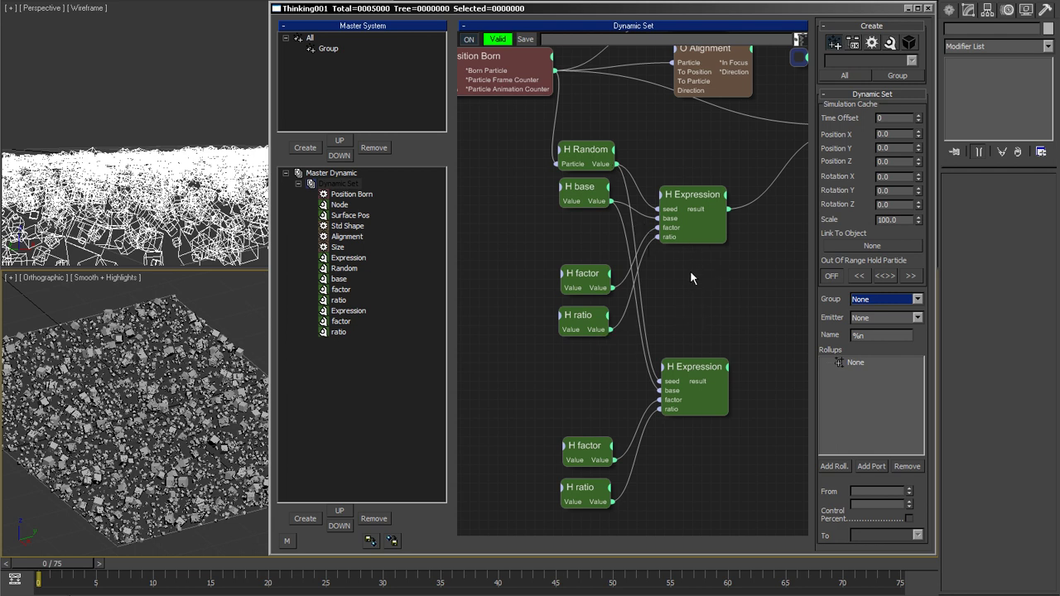
Step: Move the copied factor and ratio helpers up beside the second Expression
{"action": "scroll", "coordinate": [688, 266], "scroll_direction": "down", "scroll_amount": 1}
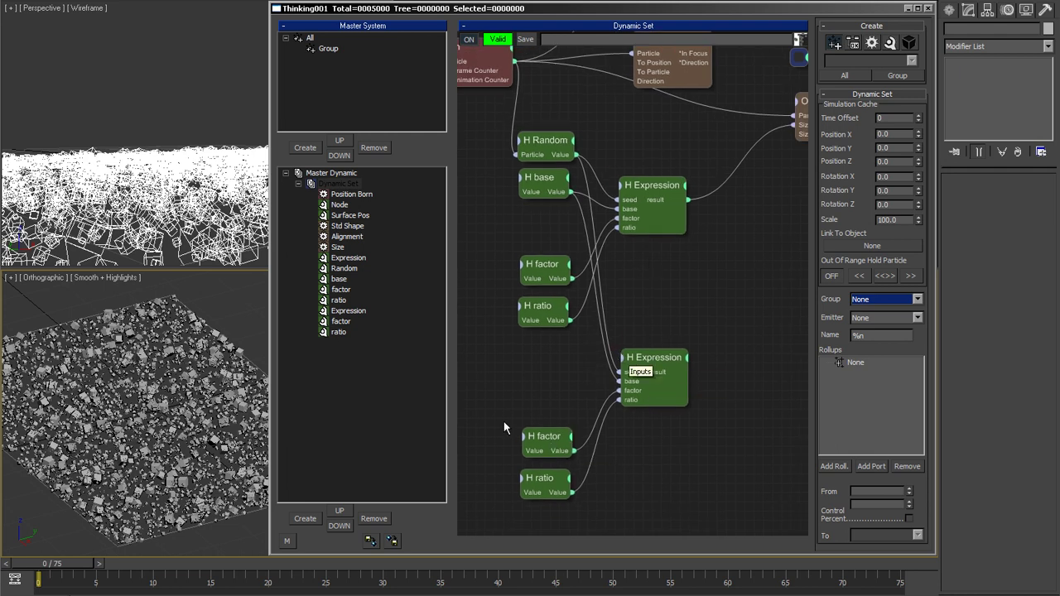
{"action": "left_click_drag", "start_coordinate": [502, 420], "coordinate": [600, 532]}
{"action": "left_click_drag", "start_coordinate": [547, 439], "coordinate": [557, 394]}
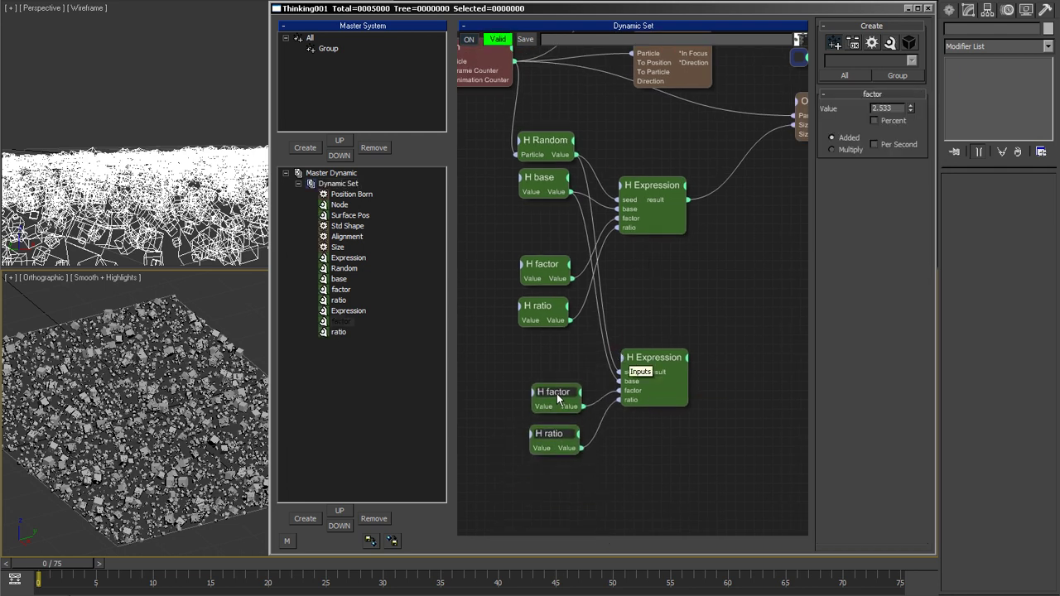
{"action": "left_click", "coordinate": [705, 303]}
{"action": "middle_click_drag", "start_coordinate": [705, 304], "coordinate": [660, 302]}
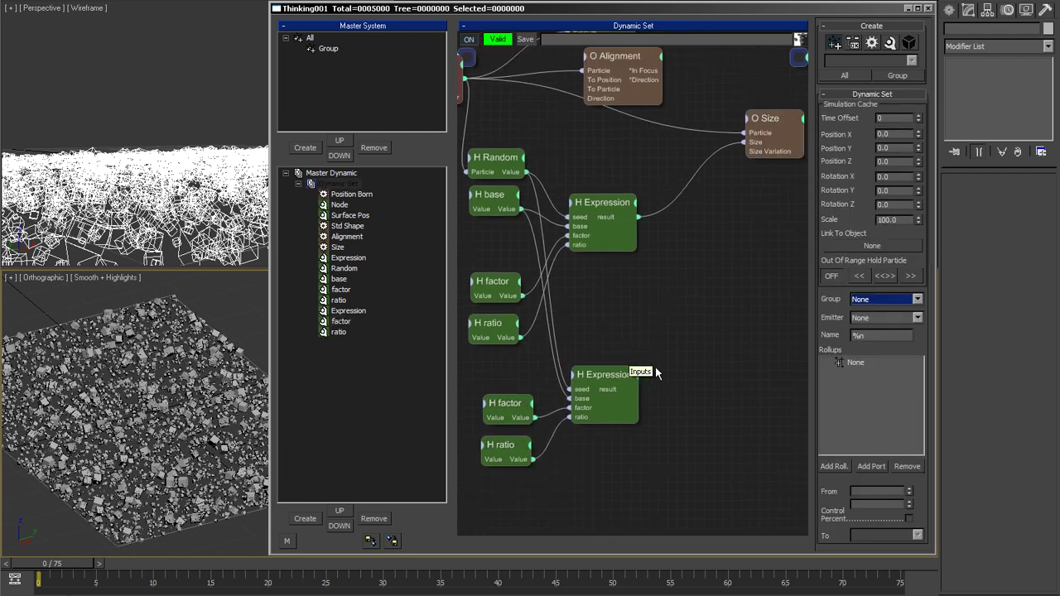
Step: Add a new standard Expression helper in the space beside the two existing Expressions and select it
{"action": "right_click", "coordinate": [644, 251]}
{"action": "mouse_move", "coordinate": [693, 292]}
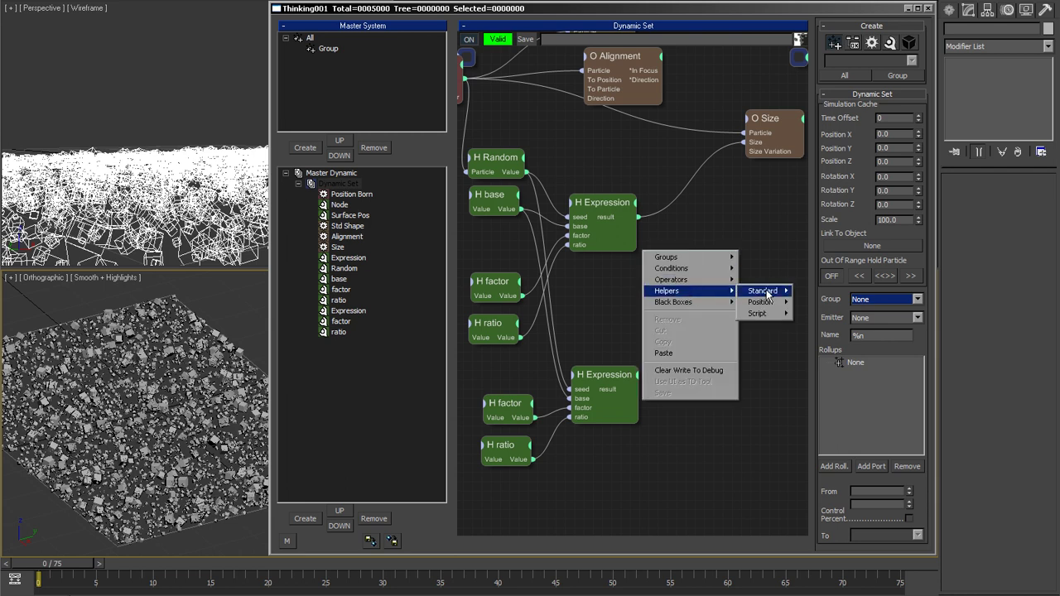
{"action": "mouse_move", "coordinate": [767, 295]}
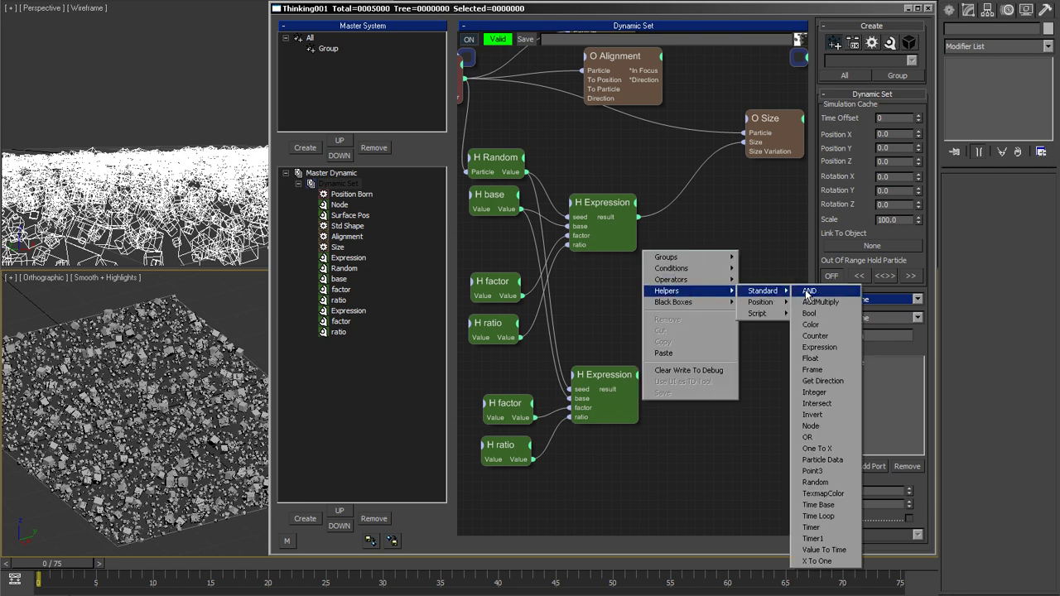
{"action": "left_click", "coordinate": [819, 347]}
{"action": "left_click", "coordinate": [549, 324]}
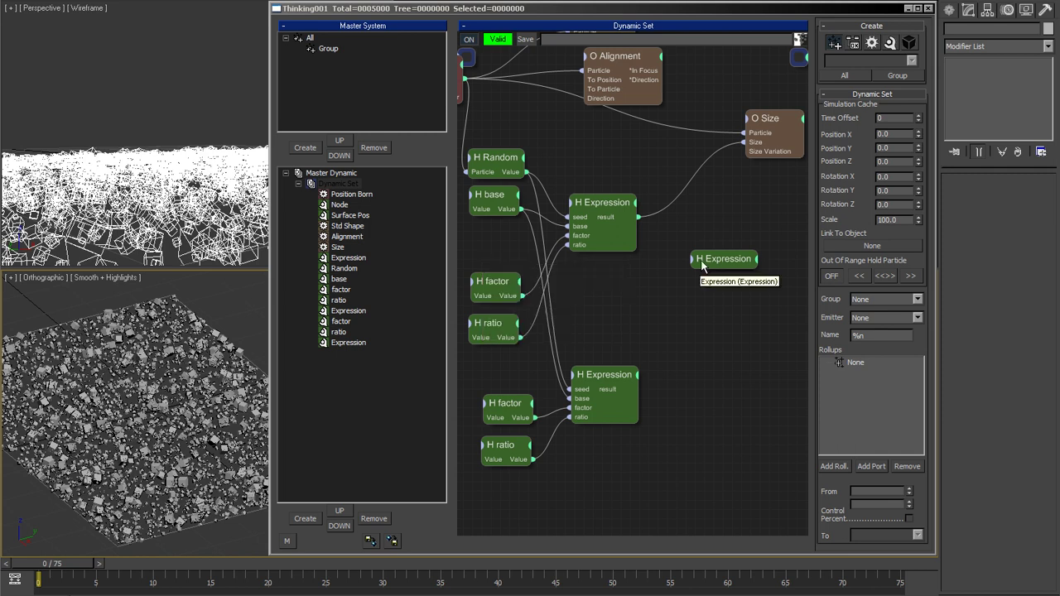
{"action": "left_click", "coordinate": [703, 264]}
Step: Add two scalar inputs named a and 6 to the new Expression
{"action": "right_click", "coordinate": [876, 156]}
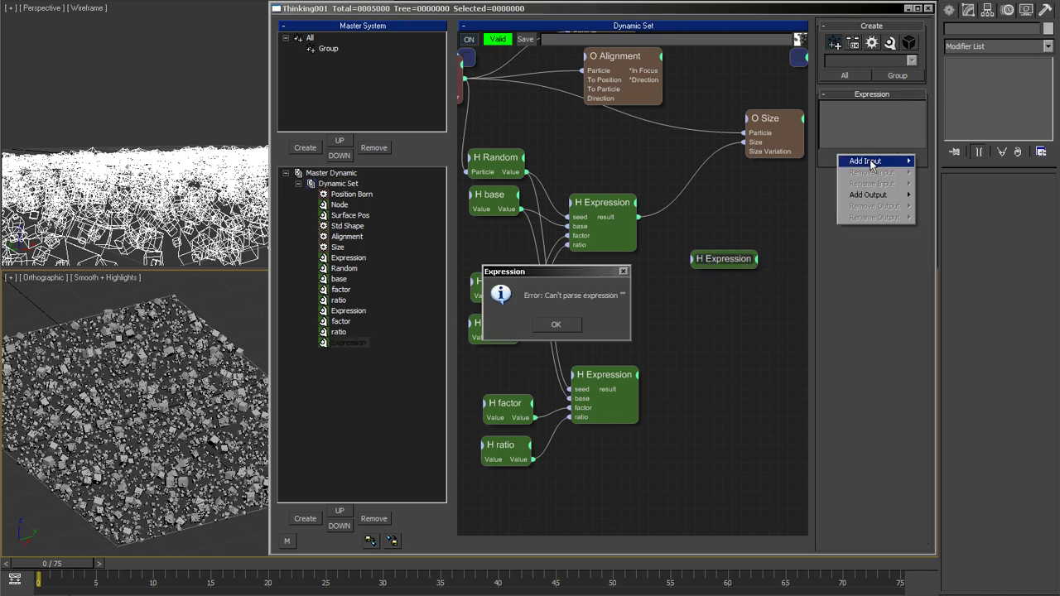
{"action": "mouse_move", "coordinate": [870, 161]}
{"action": "left_click", "coordinate": [932, 164]}
{"action": "type", "text": "a"}
{"action": "key", "text": "Return"}
{"action": "right_click", "coordinate": [878, 158]}
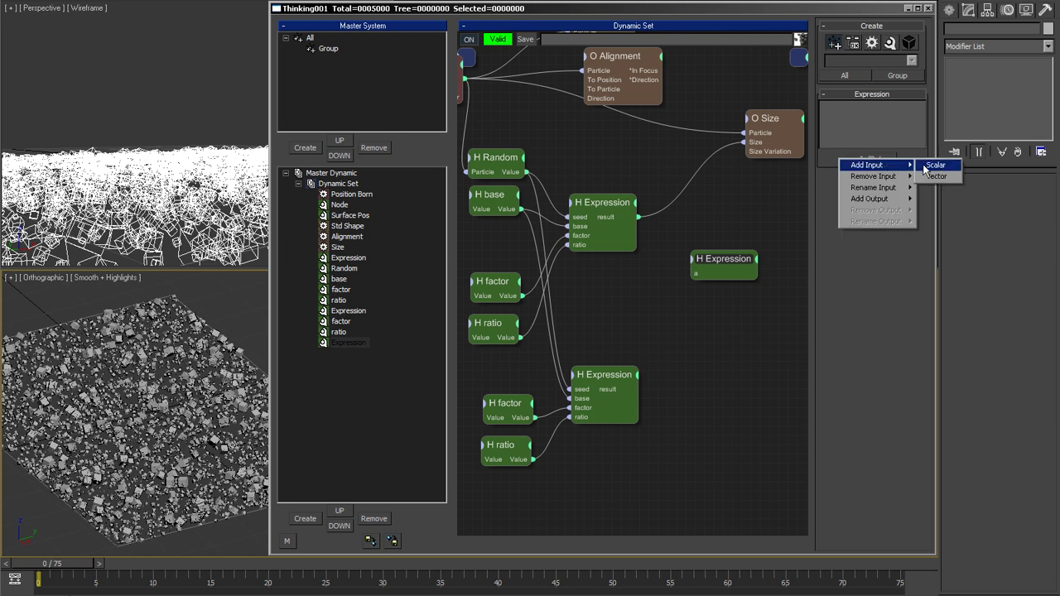
{"action": "left_click", "coordinate": [936, 165]}
{"action": "type", "text": "b"}
{"action": "key", "text": "Return"}
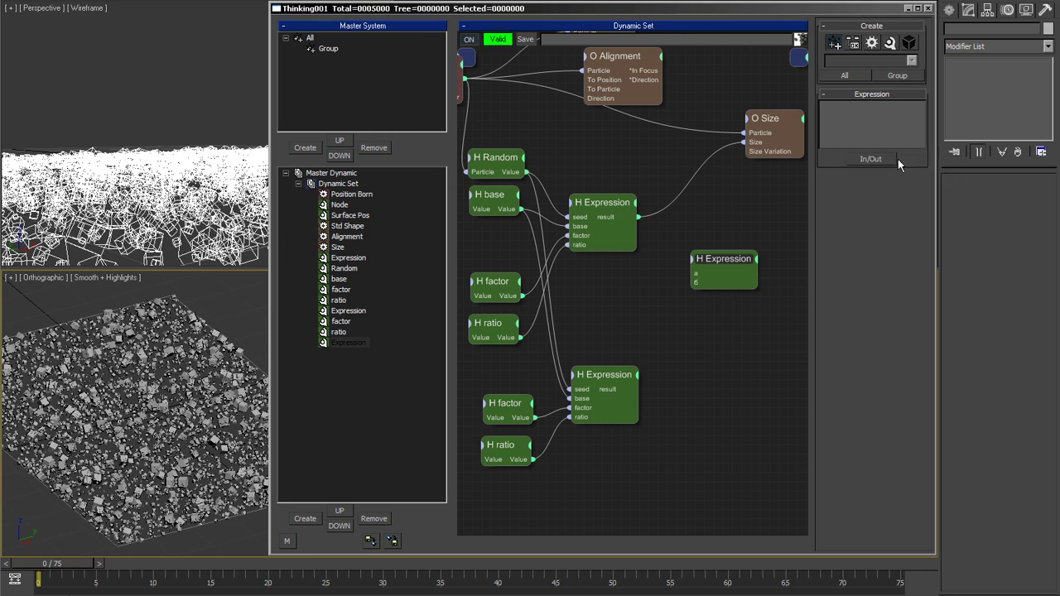
{"action": "right_click", "coordinate": [895, 163]}
{"action": "left_click", "coordinate": [877, 153]}
{"action": "right_click", "coordinate": [871, 164]}
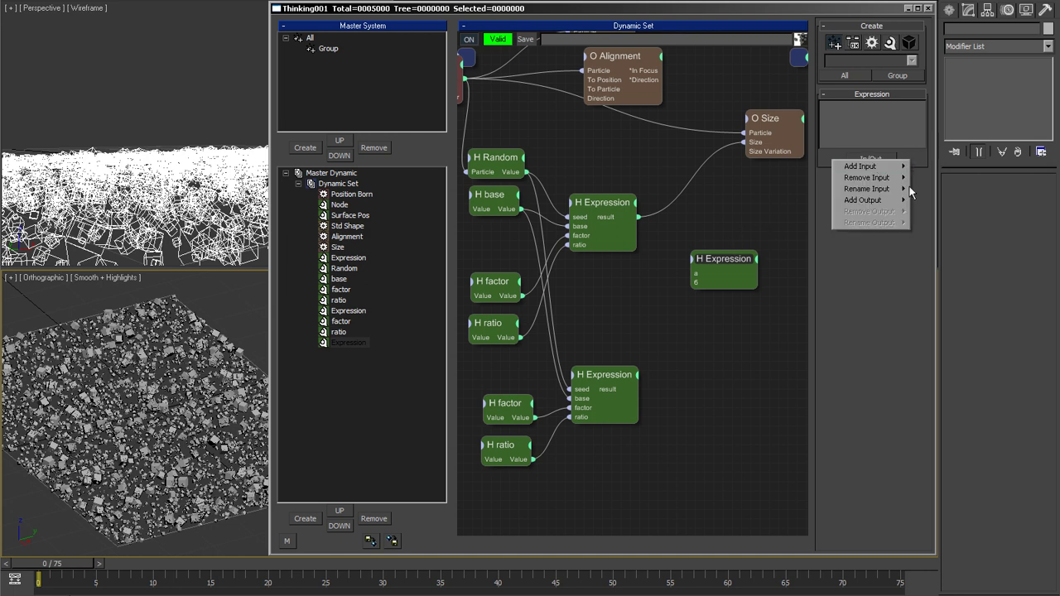
{"action": "mouse_move", "coordinate": [893, 191]}
{"action": "left_click", "coordinate": [929, 190]}
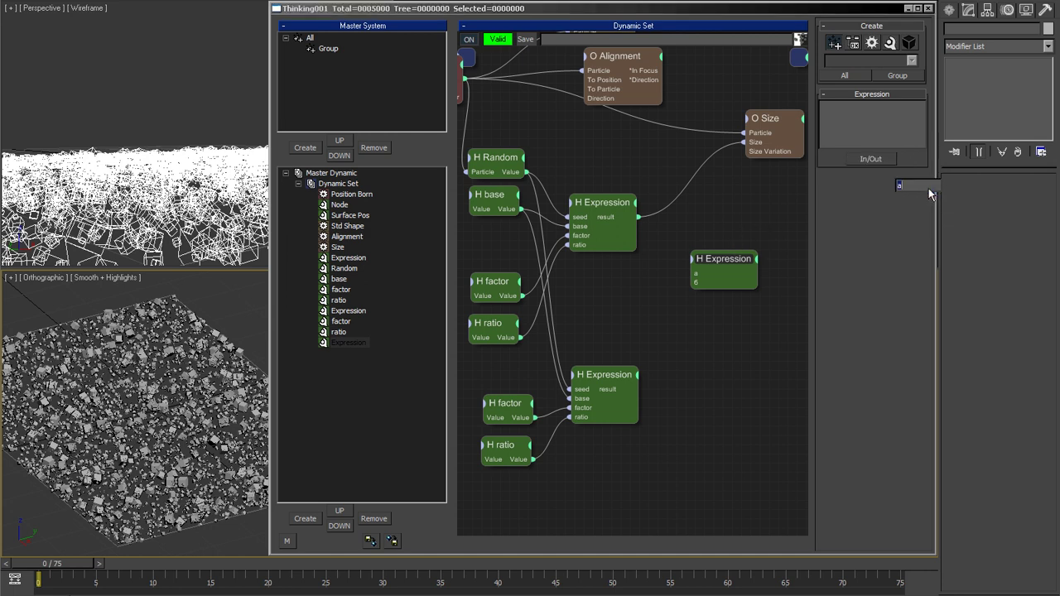
Step: Rename the new Expression's second input to b
{"action": "right_click", "coordinate": [868, 162]}
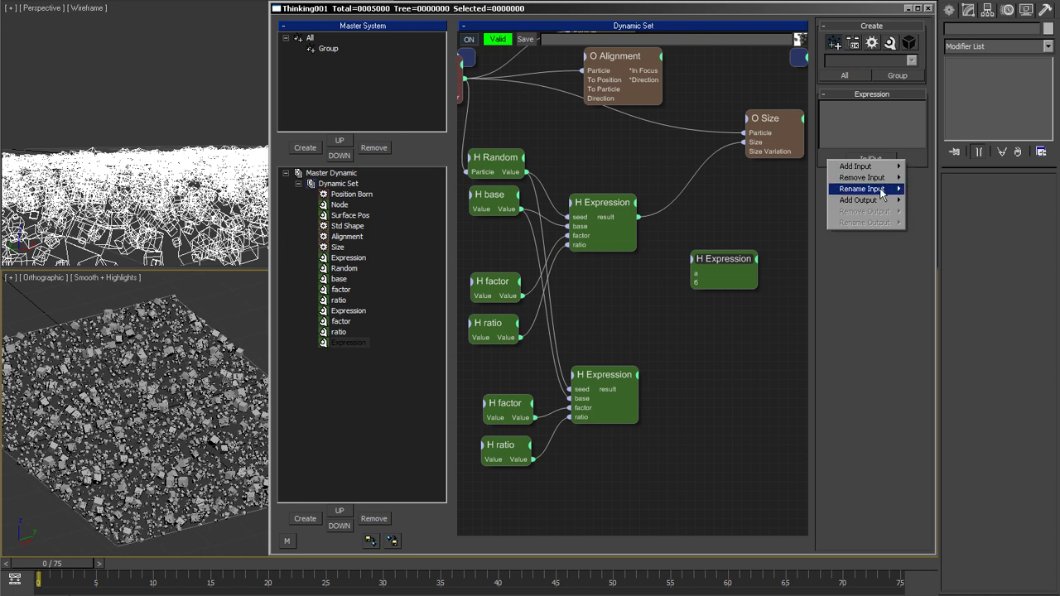
{"action": "mouse_move", "coordinate": [881, 189]}
{"action": "left_click", "coordinate": [920, 201]}
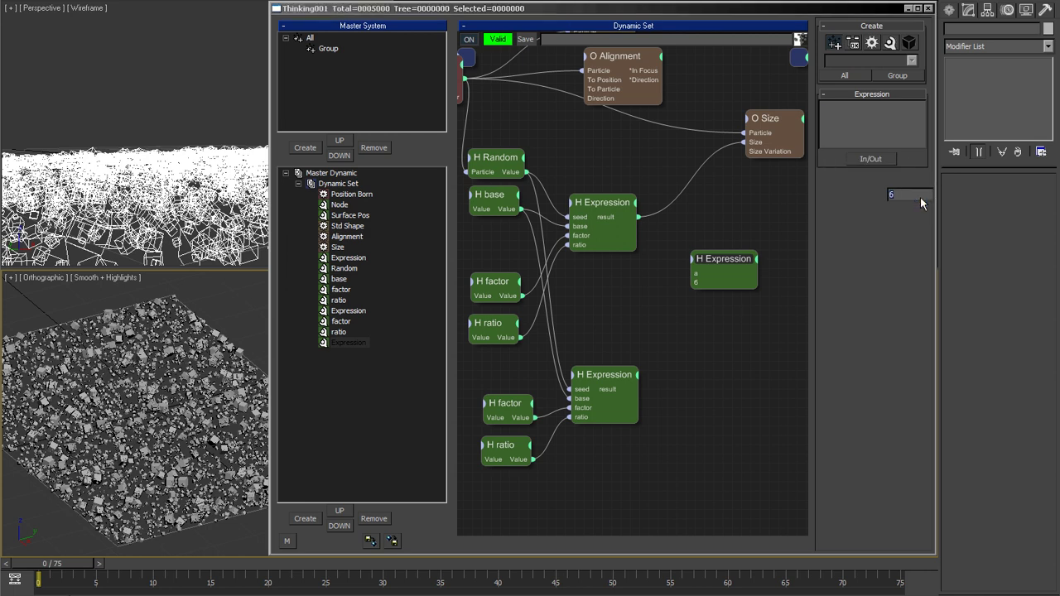
{"action": "type", "text": "b"}
{"action": "key", "text": "Return"}
Step: Add a scalar output named result to the new Expression and set its formula to (a+b)/2
{"action": "right_click", "coordinate": [868, 162]}
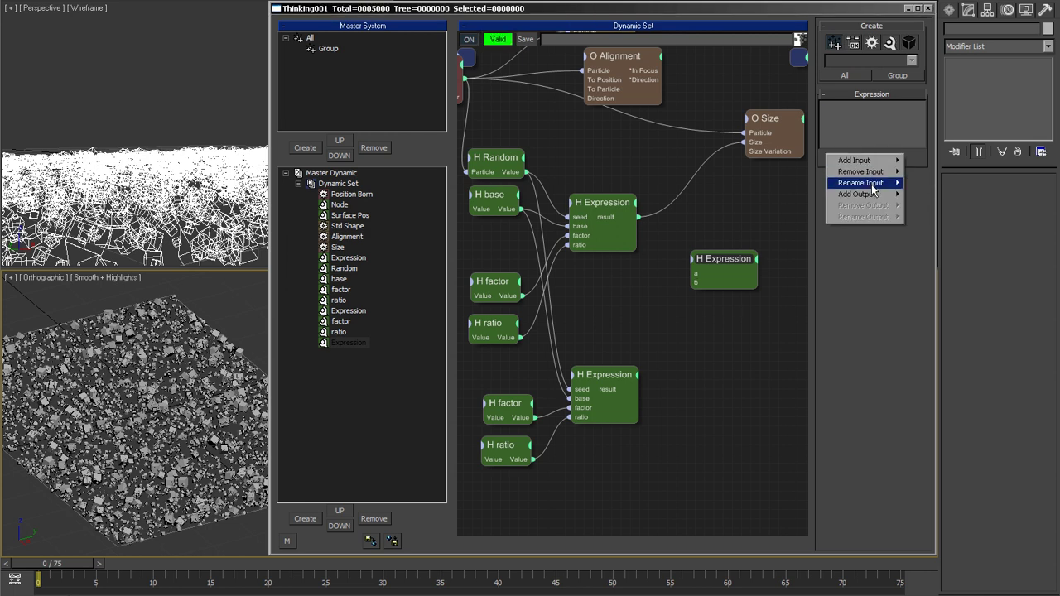
{"action": "mouse_move", "coordinate": [876, 194]}
{"action": "left_click", "coordinate": [924, 197]}
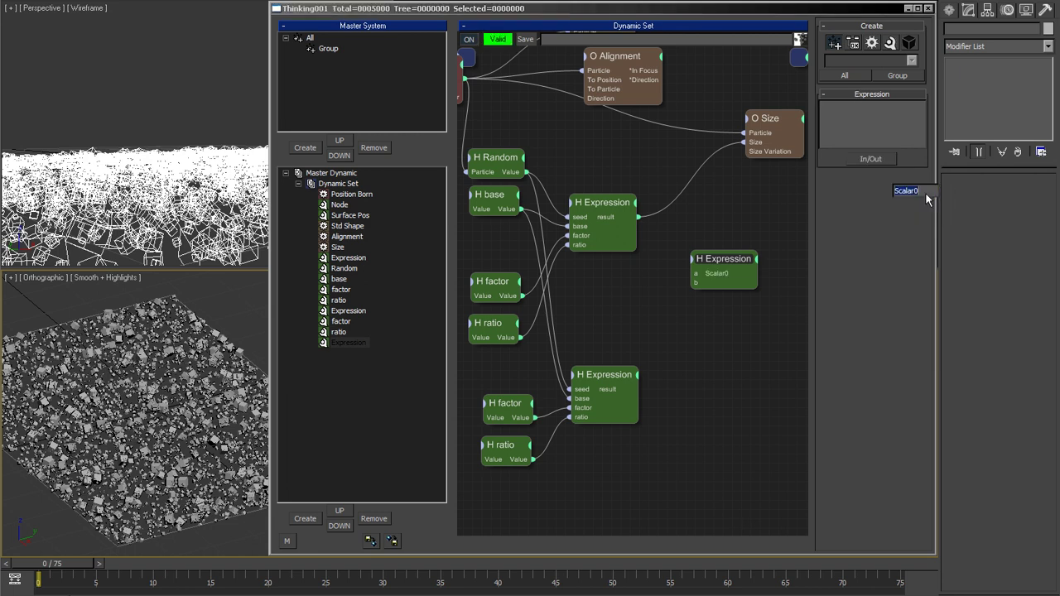
{"action": "type", "text": "result"}
{"action": "key", "text": "Return"}
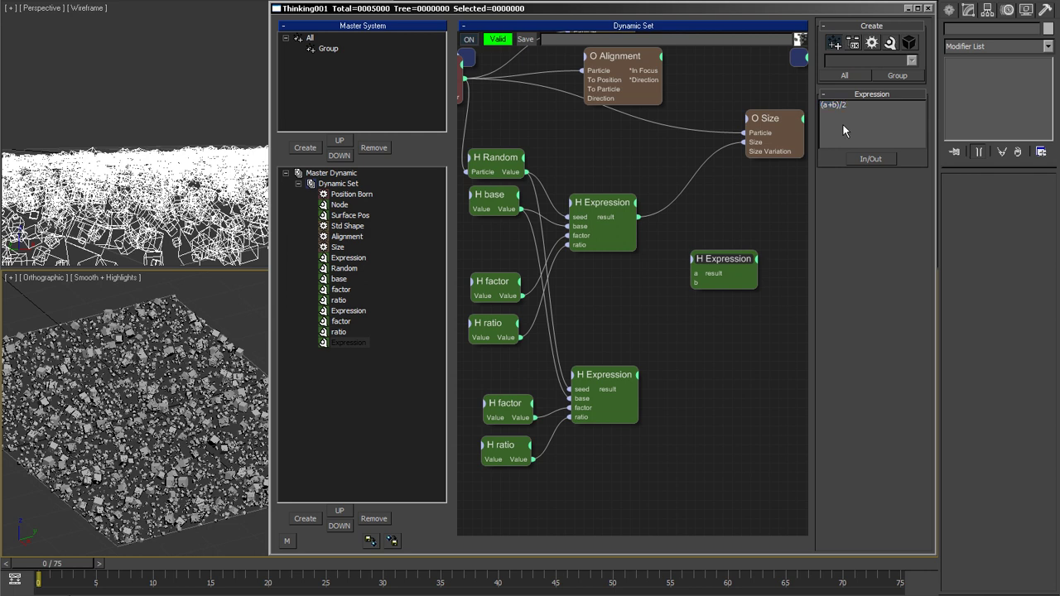
Step: Connect the two Expressions' results to inputs a and b, and route the averaging Expression's result into the Size operator's Size input
{"action": "left_click_drag", "start_coordinate": [694, 273], "coordinate": [627, 217]}
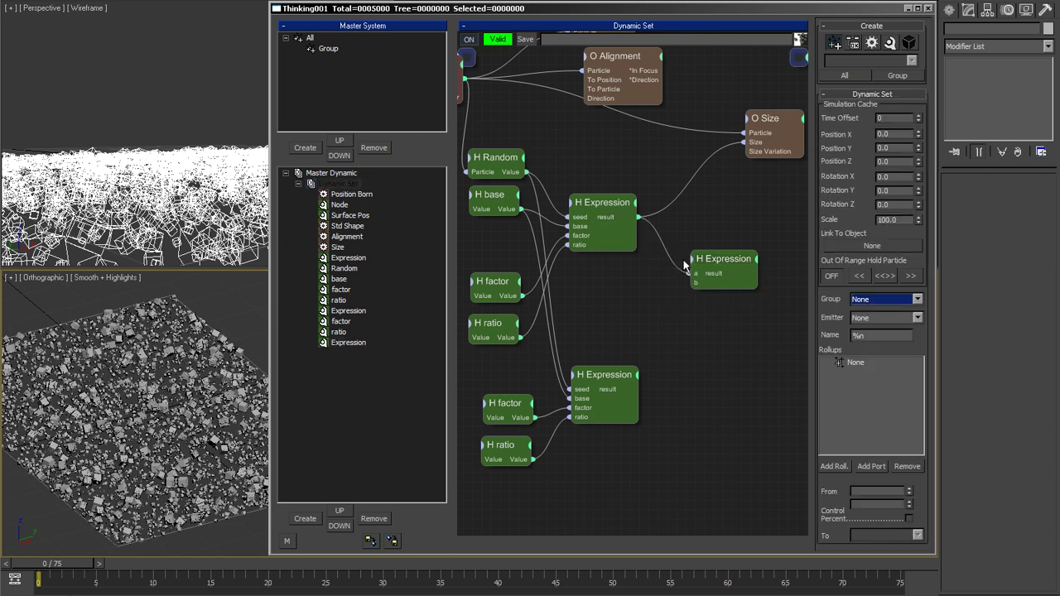
{"action": "left_click_drag", "start_coordinate": [695, 283], "coordinate": [639, 389]}
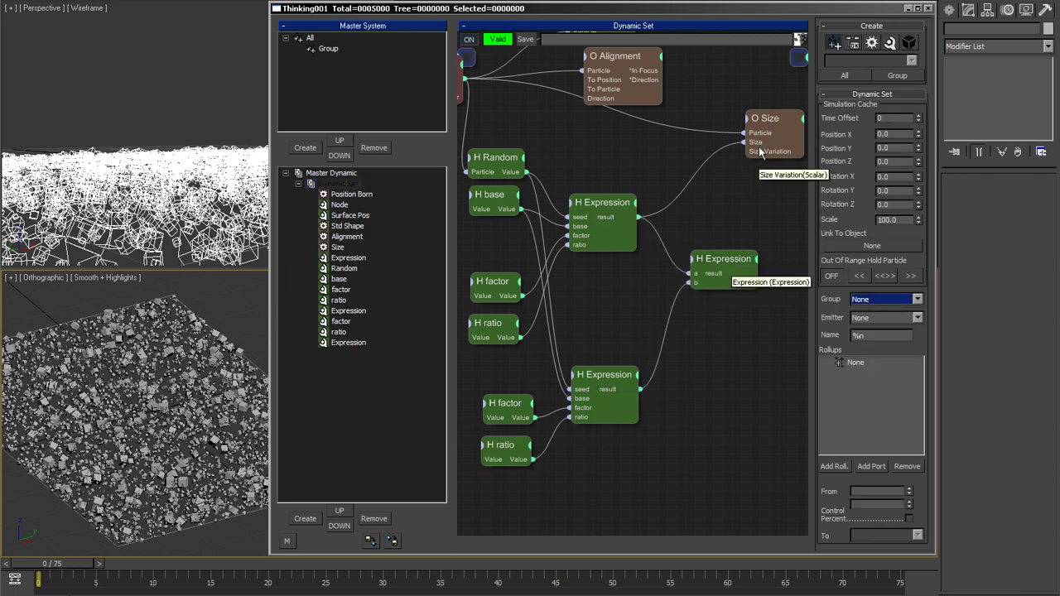
{"action": "left_click_drag", "start_coordinate": [745, 143], "coordinate": [686, 253]}
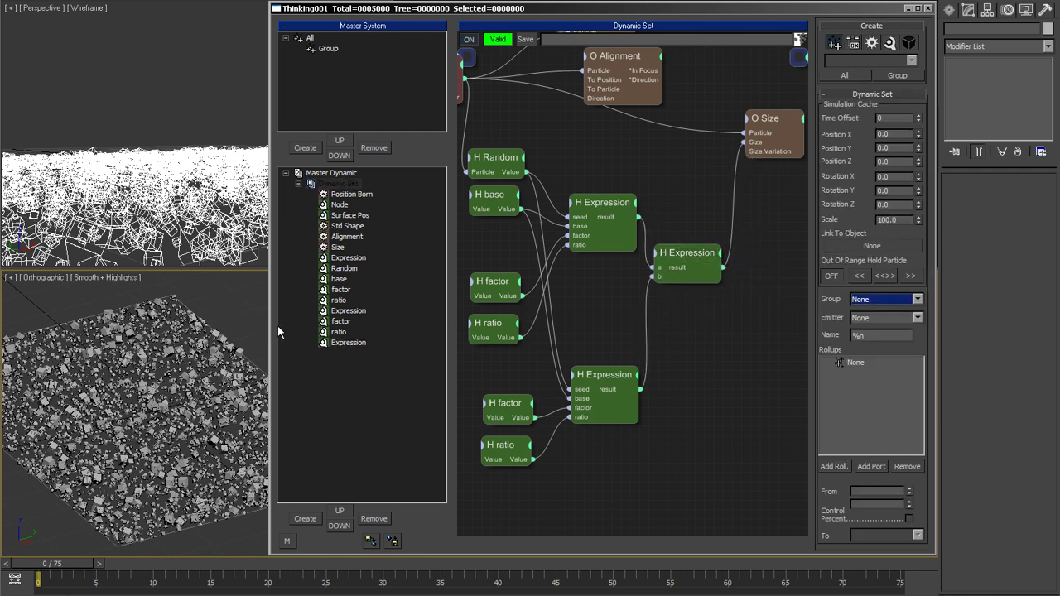
Step: Raise the factor feeding the lower Expression to 5.345 and set that Expression's ratio to 2
{"action": "left_click", "coordinate": [512, 406]}
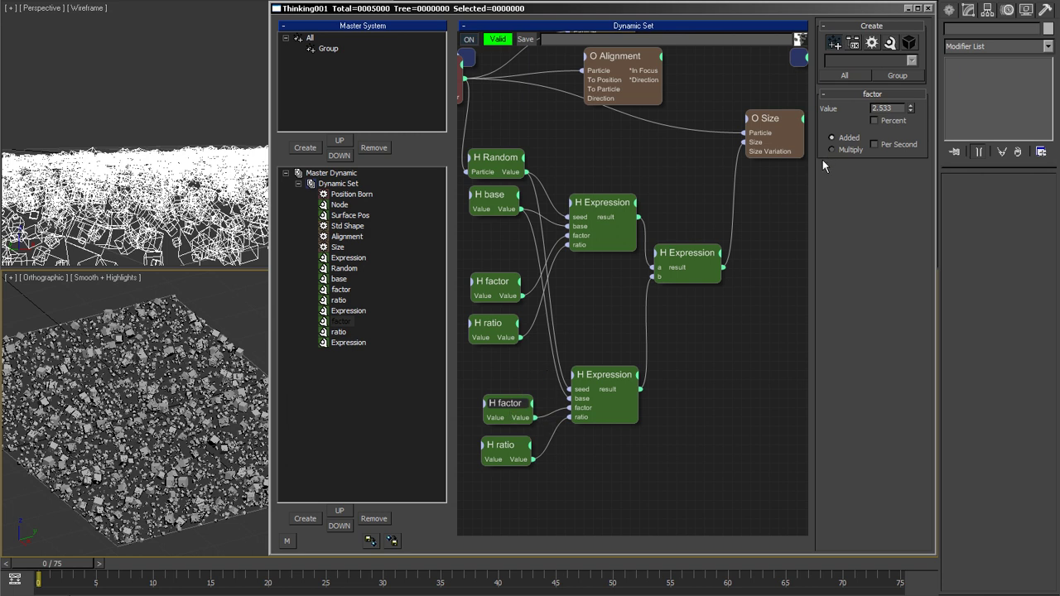
{"action": "middle_click_drag", "start_coordinate": [536, 377], "coordinate": [606, 379]}
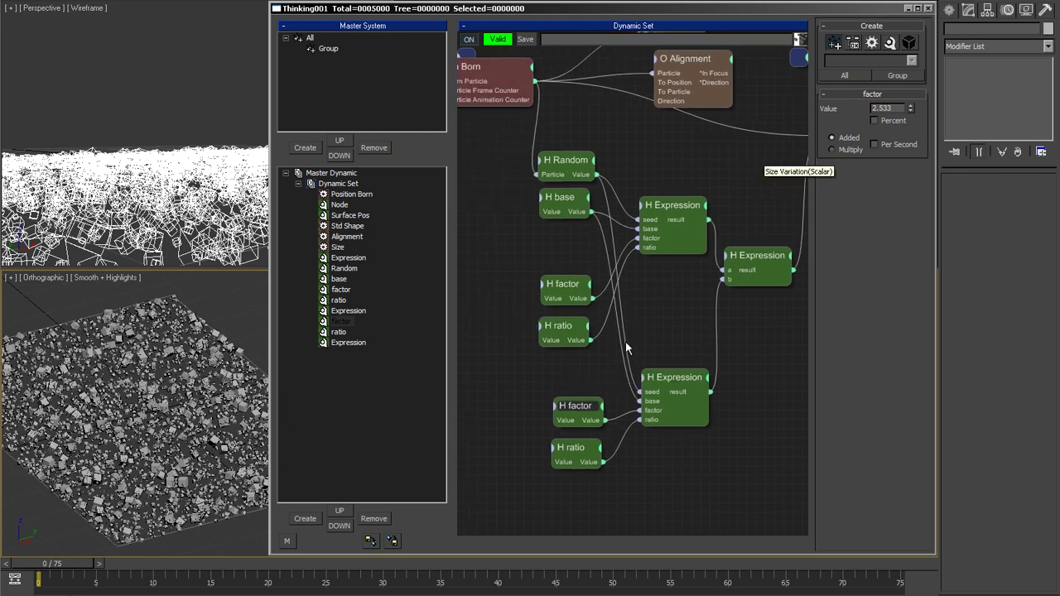
{"action": "left_click_drag", "start_coordinate": [911, 111], "coordinate": [921, 42]}
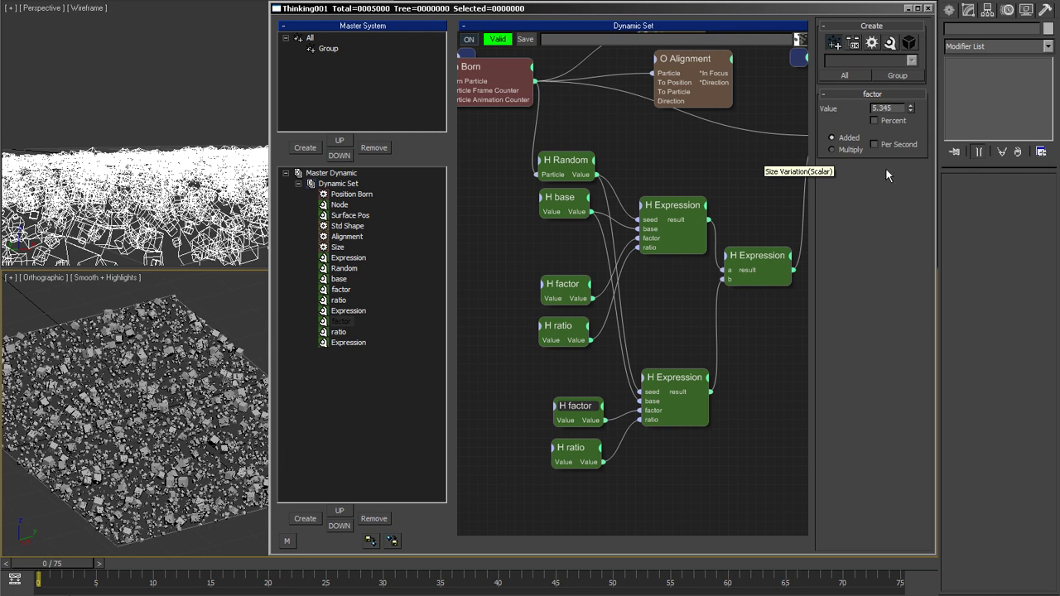
{"action": "left_click", "coordinate": [569, 288]}
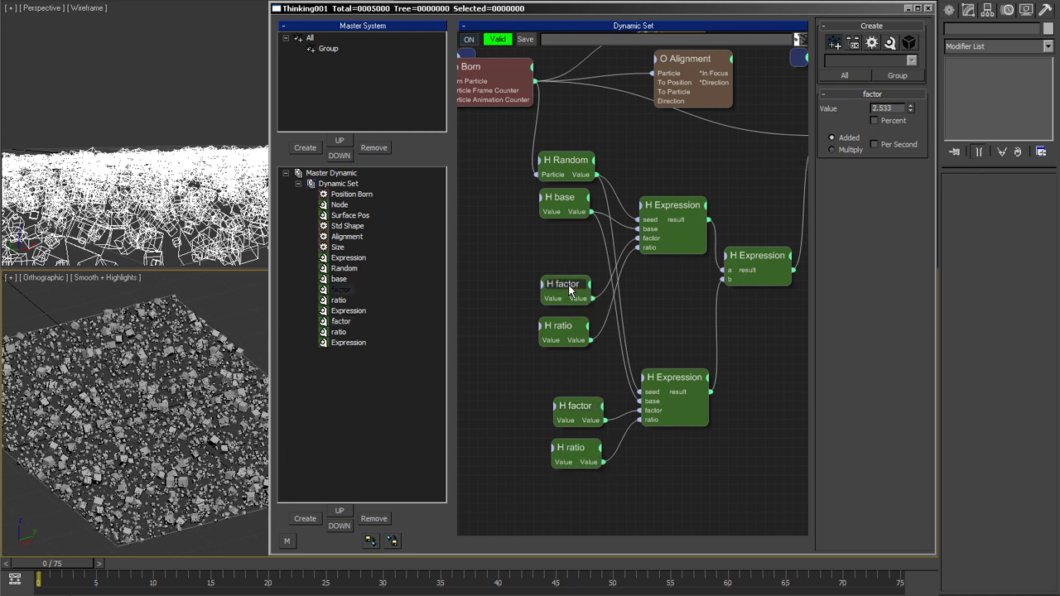
{"action": "left_click", "coordinate": [570, 451]}
{"action": "type", "text": "2"}
{"action": "key", "text": "Return"}
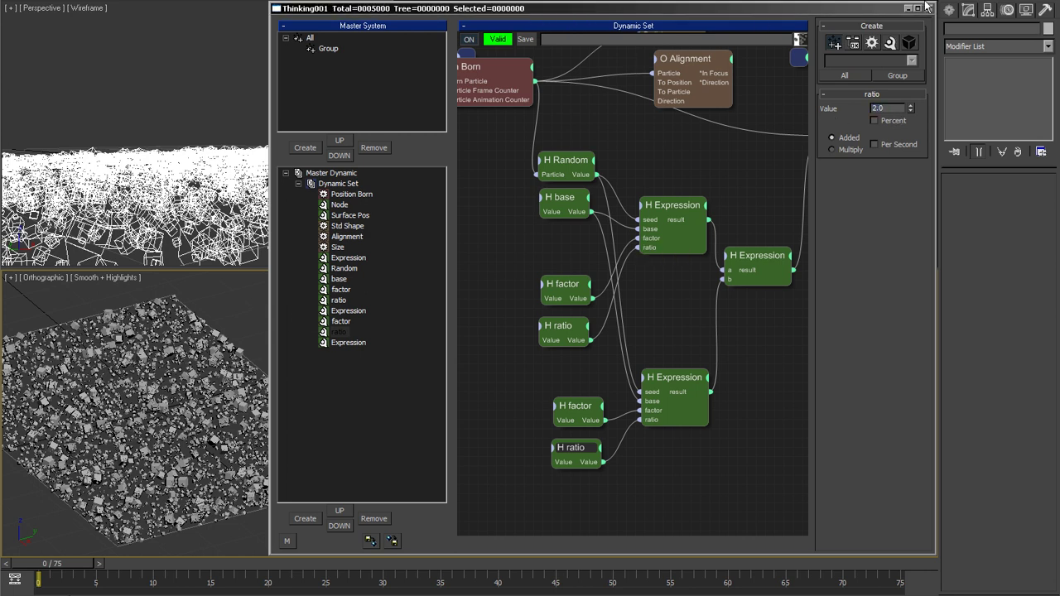
Step: Close and reopen the Thinking Particles editor, then recalculate the scatter by stepping one frame forward and back
{"action": "left_click", "coordinate": [927, 8]}
{"action": "left_click", "coordinate": [558, 327]}
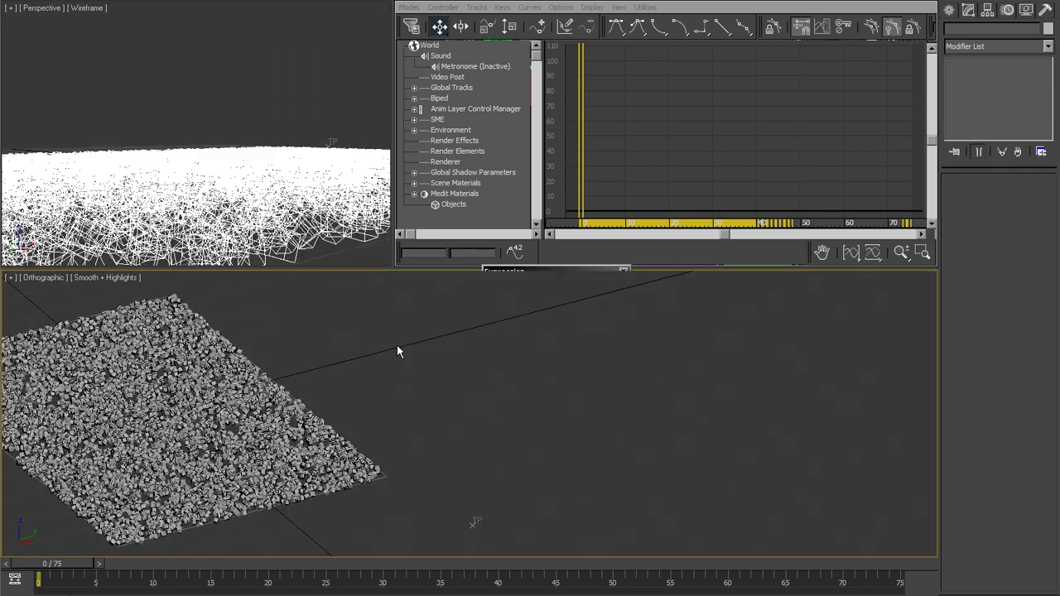
{"action": "middle_click_drag", "start_coordinate": [396, 339], "coordinate": [428, 335]}
{"action": "key", "text": "6"}
{"action": "key", "text": "period"}
{"action": "key", "text": "comma"}
{"action": "middle_click_drag", "start_coordinate": [207, 333], "coordinate": [177, 345]}
{"action": "key", "text": "period"}
{"action": "key", "text": "comma"}
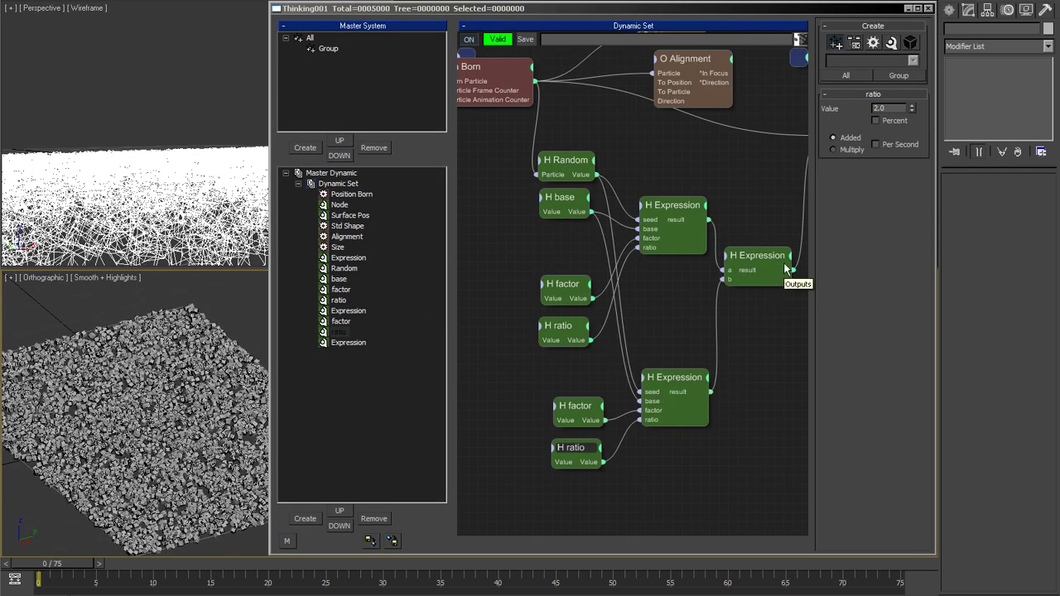
Step: Set the lower Expression's factor to 8.392 and its ratio to 0.44 after reviewing the averaging and lower Expression formulas
{"action": "left_click", "coordinate": [785, 267]}
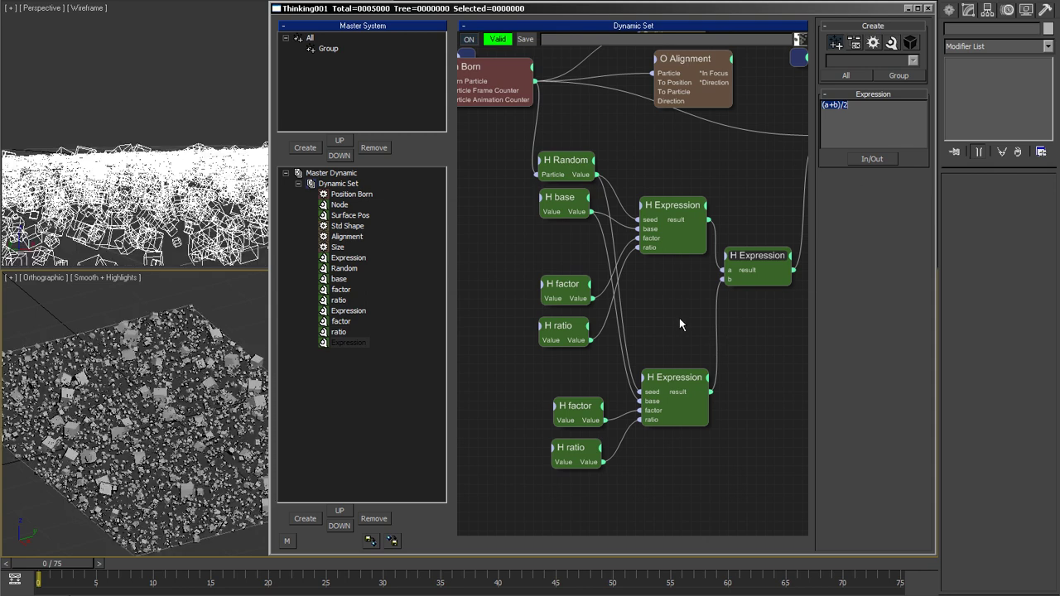
{"action": "left_click", "coordinate": [678, 377]}
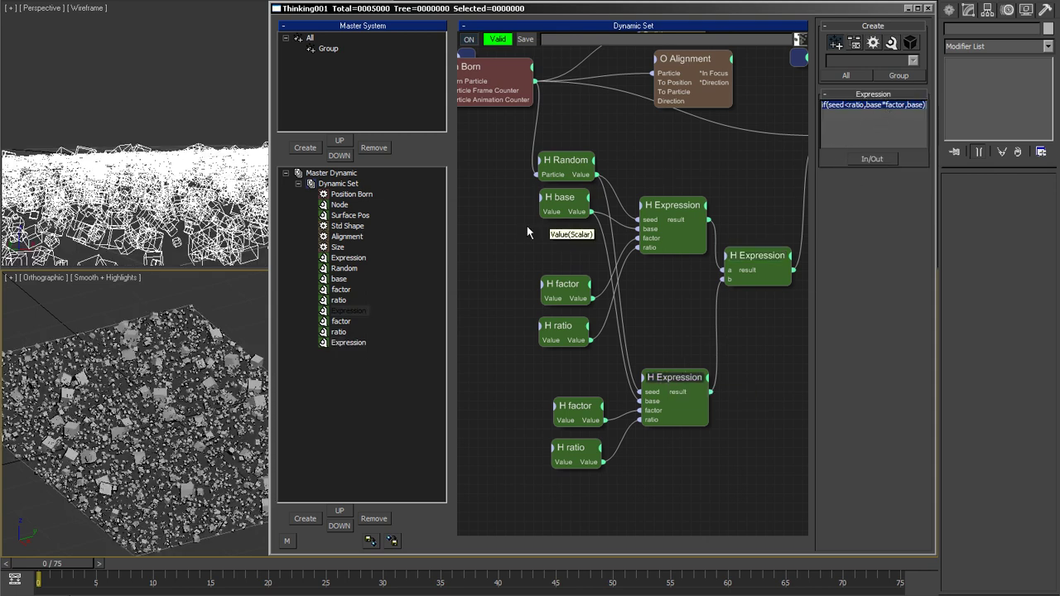
{"action": "left_click", "coordinate": [255, 292]}
{"action": "middle_click_drag", "start_coordinate": [254, 292], "coordinate": [209, 310], "text": "alt"}
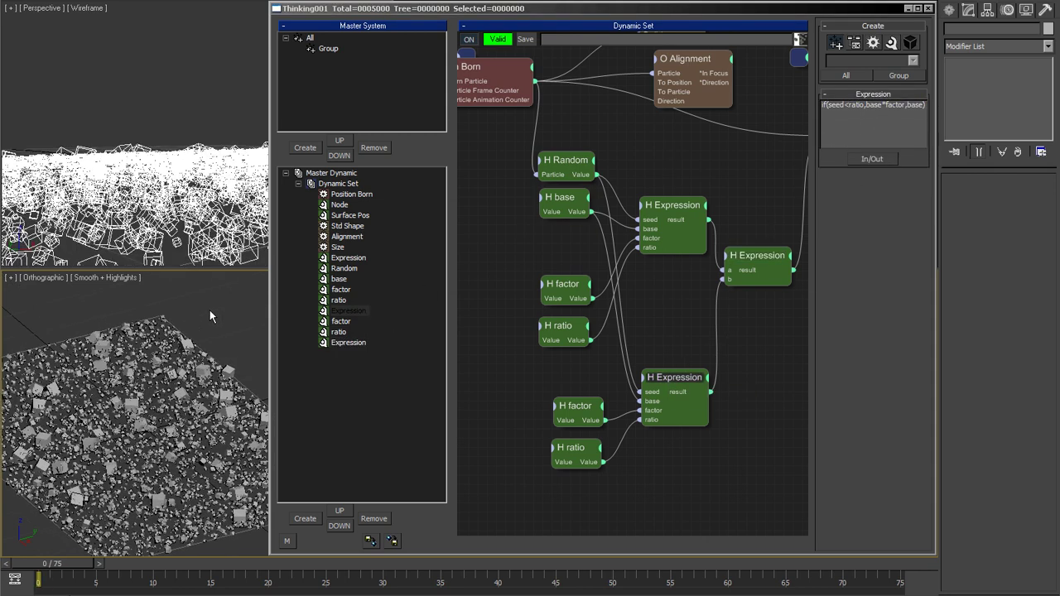
{"action": "left_click", "coordinate": [593, 400]}
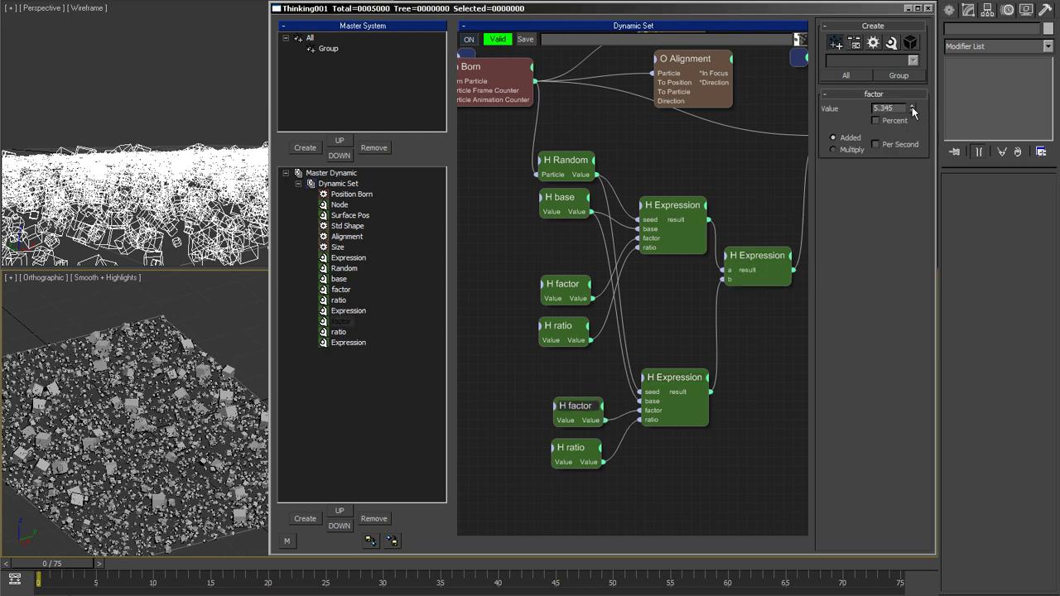
{"action": "left_click_drag", "start_coordinate": [913, 112], "coordinate": [902, 76]}
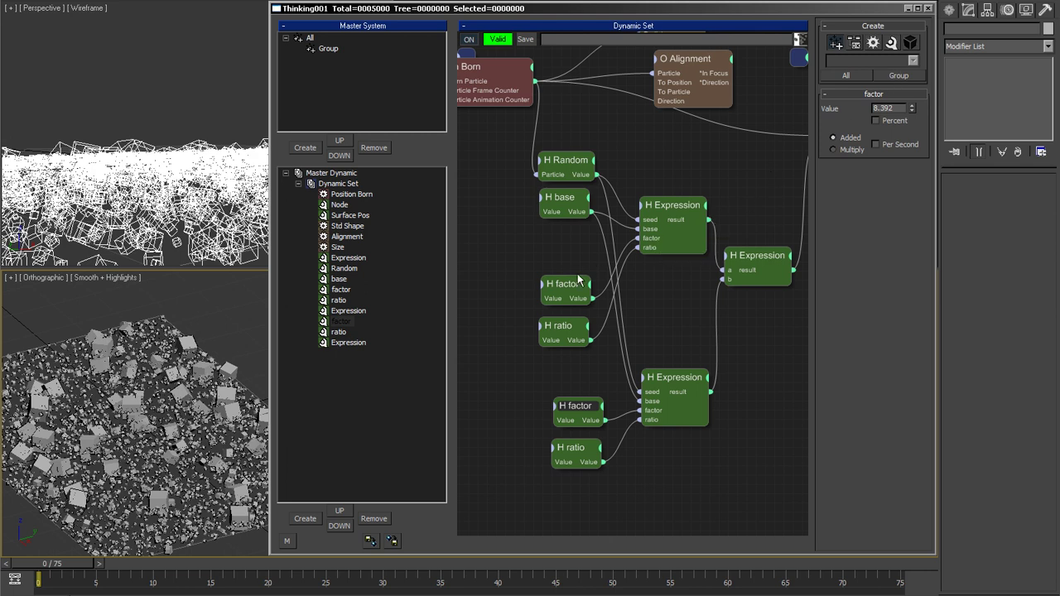
{"action": "left_click", "coordinate": [580, 450]}
{"action": "mouse_move", "coordinate": [905, 141]}
{"action": "left_mouse_down"}
{"action": "mouse_move", "coordinate": [898, 169]}
{"action": "mouse_move", "coordinate": [899, 160]}
{"action": "left_mouse_up"}
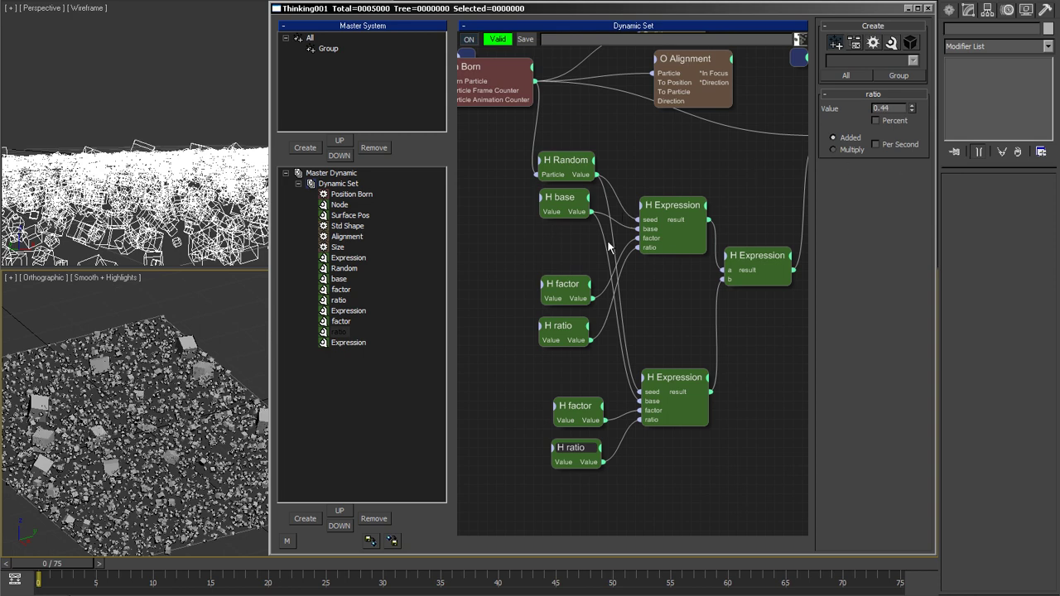
Step: Set the upper Expression's factor to 4.357 and review the settings of the Random helper and the upper ratio
{"action": "left_click", "coordinate": [573, 292]}
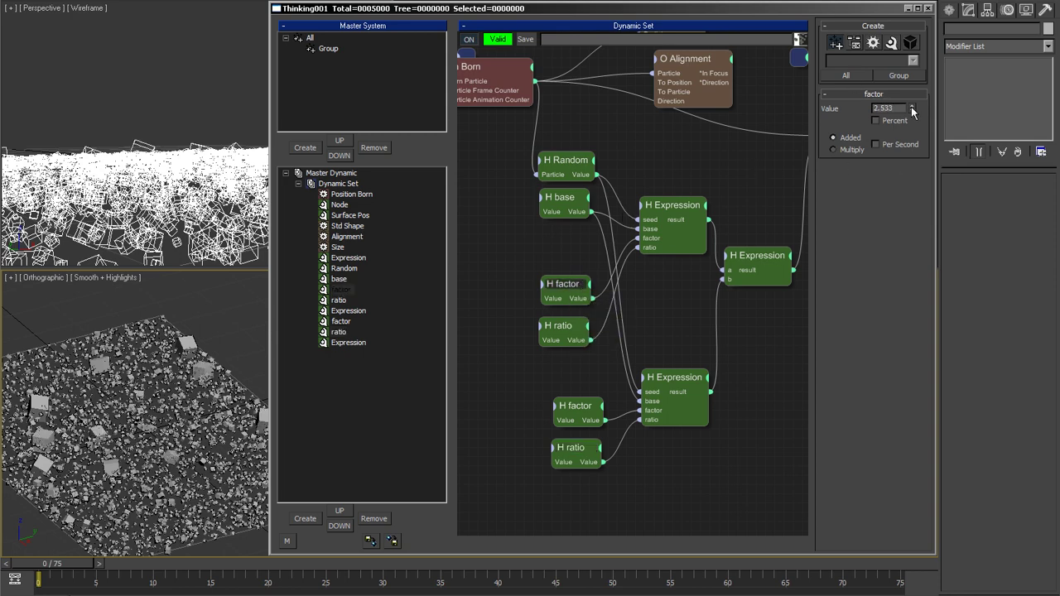
{"action": "left_click_drag", "start_coordinate": [913, 110], "coordinate": [921, 63]}
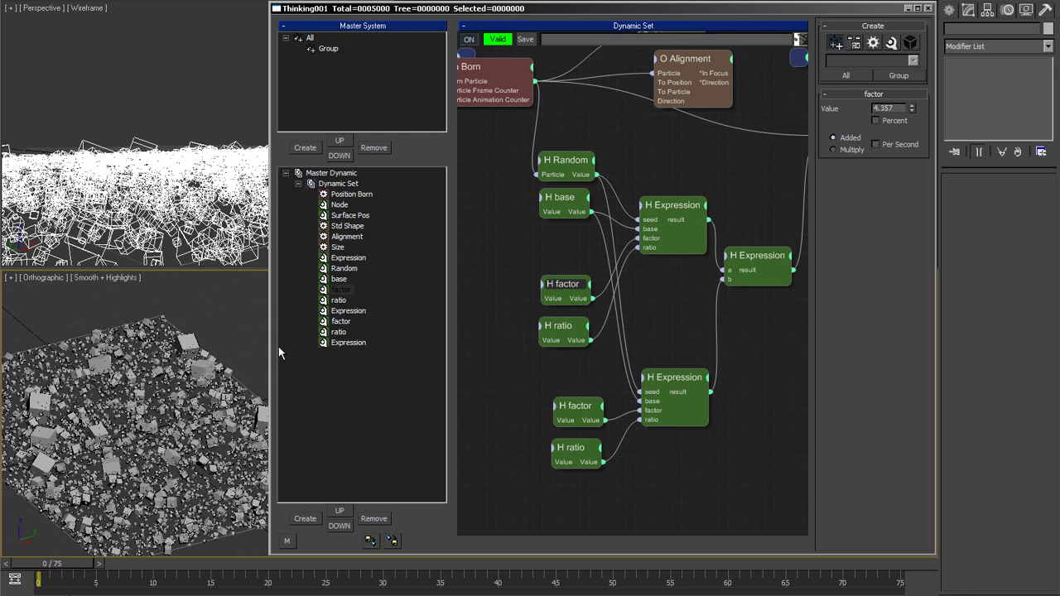
{"action": "left_click", "coordinate": [566, 255]}
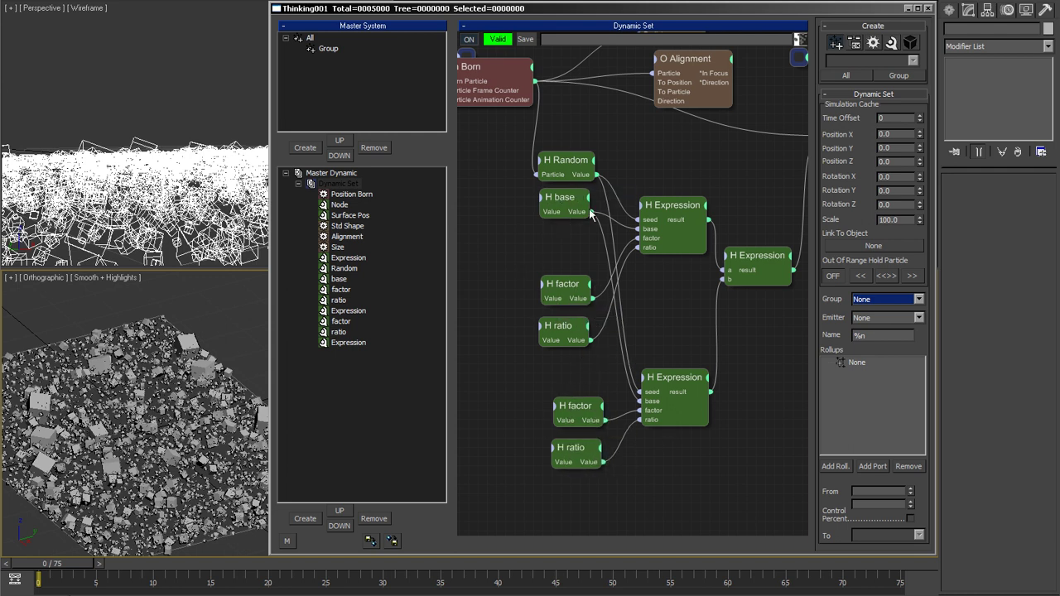
{"action": "left_click", "coordinate": [584, 164]}
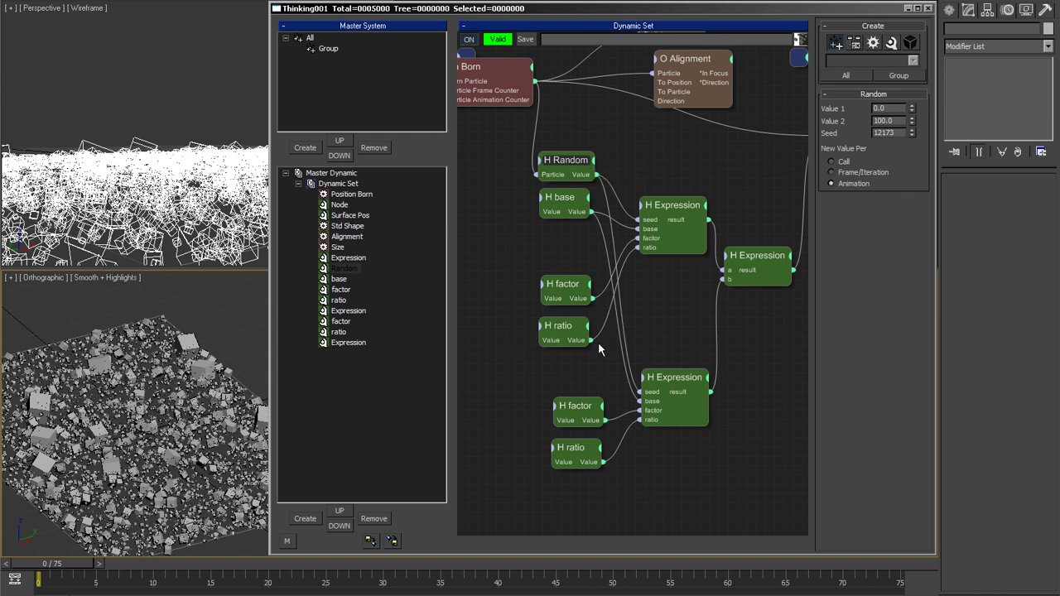
{"action": "left_click", "coordinate": [564, 330]}
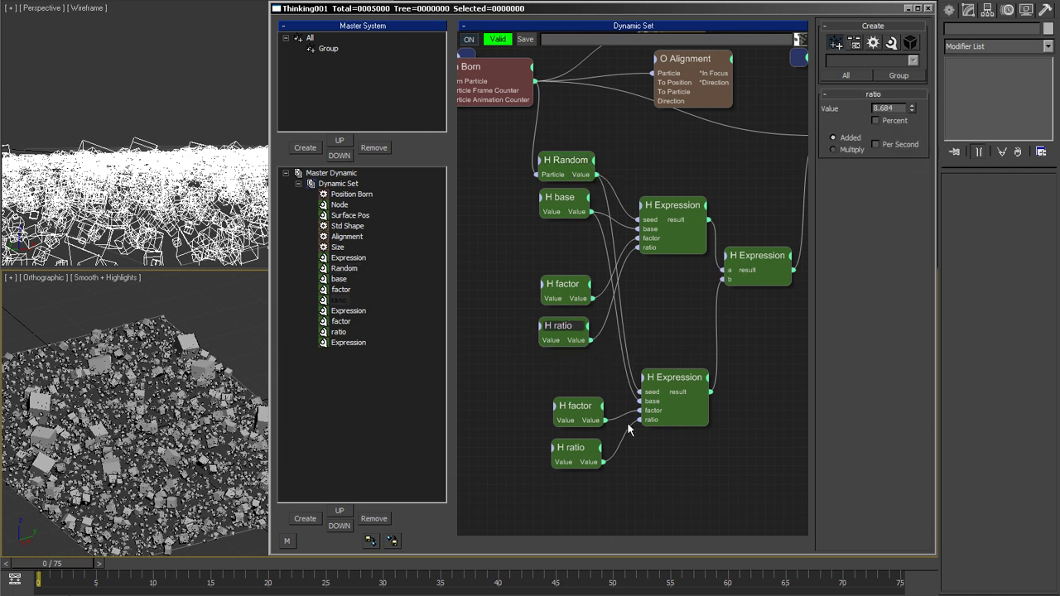
Step: Set the lower Expression's ratio to 0.1 and increase its factor to enlarge the rare big particles
{"action": "left_click", "coordinate": [575, 448]}
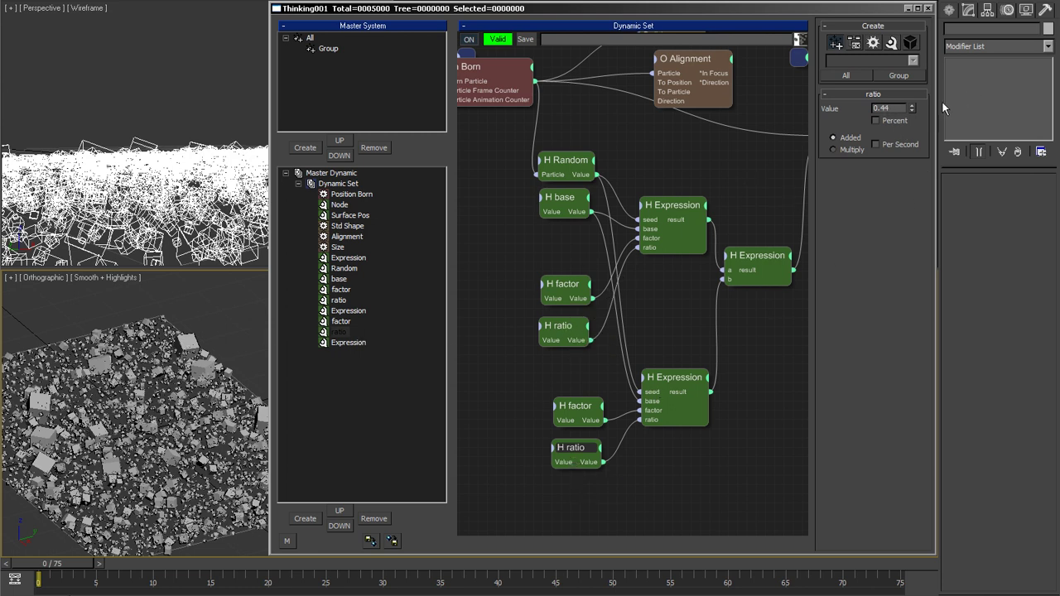
{"action": "left_click_drag", "start_coordinate": [909, 109], "coordinate": [896, 141]}
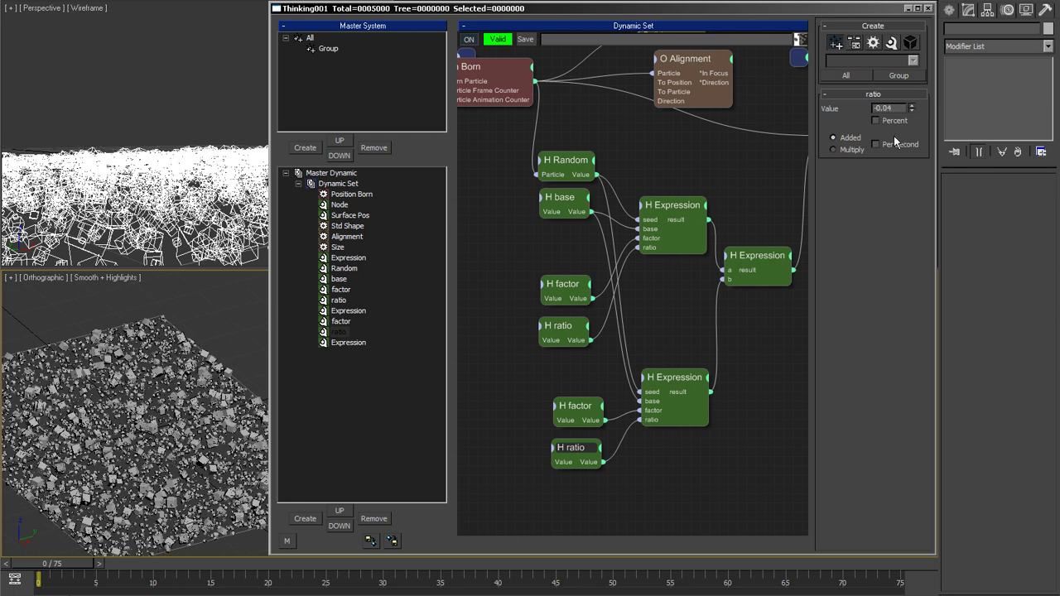
{"action": "left_click", "coordinate": [578, 411]}
{"action": "left_click_drag", "start_coordinate": [911, 108], "coordinate": [918, 75]}
{"action": "left_click", "coordinate": [578, 289]}
{"action": "middle_click_drag", "start_coordinate": [195, 388], "coordinate": [141, 429], "text": "alt"}
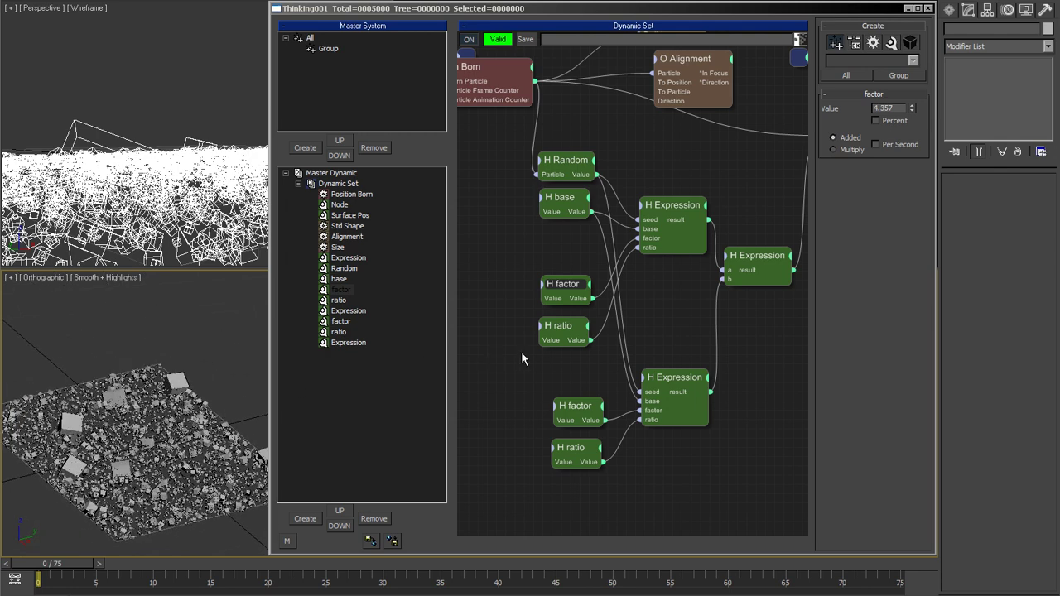
Step: Lower the upper Expression's factor to shrink the mid-sized particles, and check the Size operator's settings against the scatter
{"action": "left_click", "coordinate": [683, 302]}
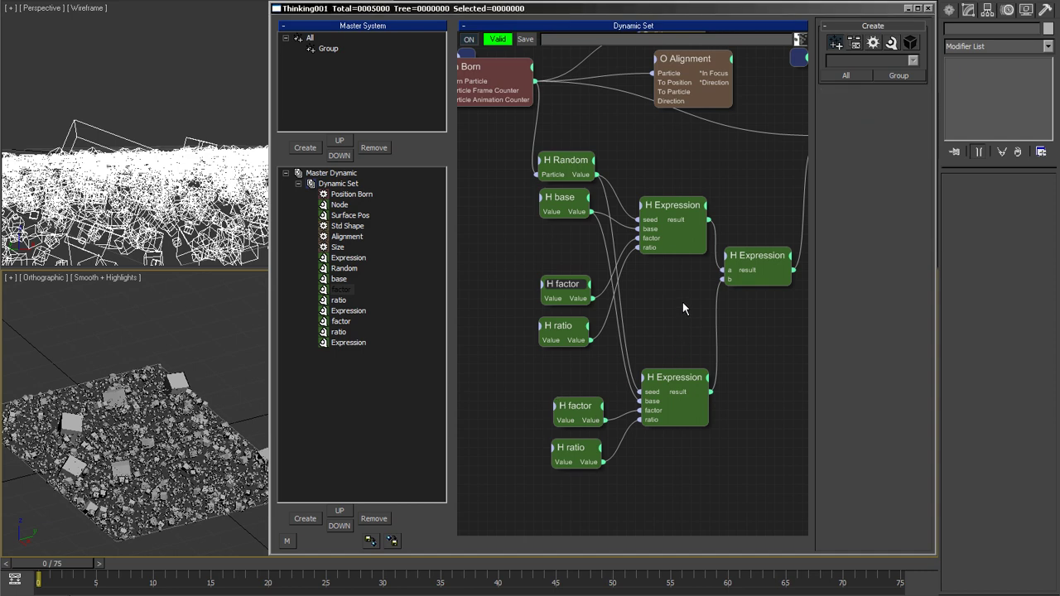
{"action": "middle_click_drag", "start_coordinate": [200, 410], "coordinate": [189, 421], "text": "alt"}
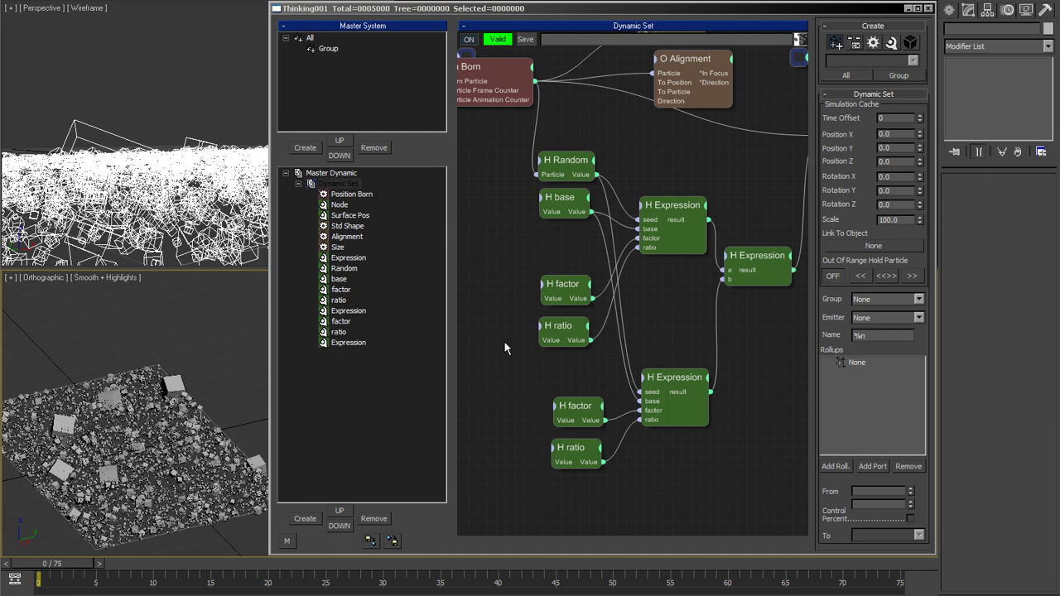
{"action": "left_click", "coordinate": [683, 338]}
{"action": "middle_click_drag", "start_coordinate": [687, 345], "coordinate": [650, 337]}
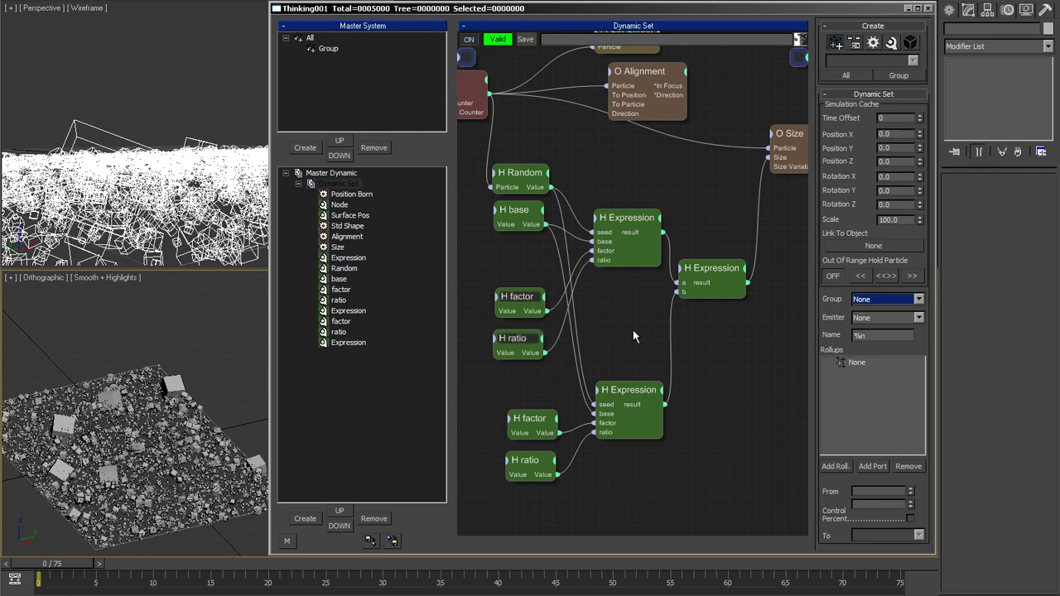
{"action": "left_click", "coordinate": [522, 303]}
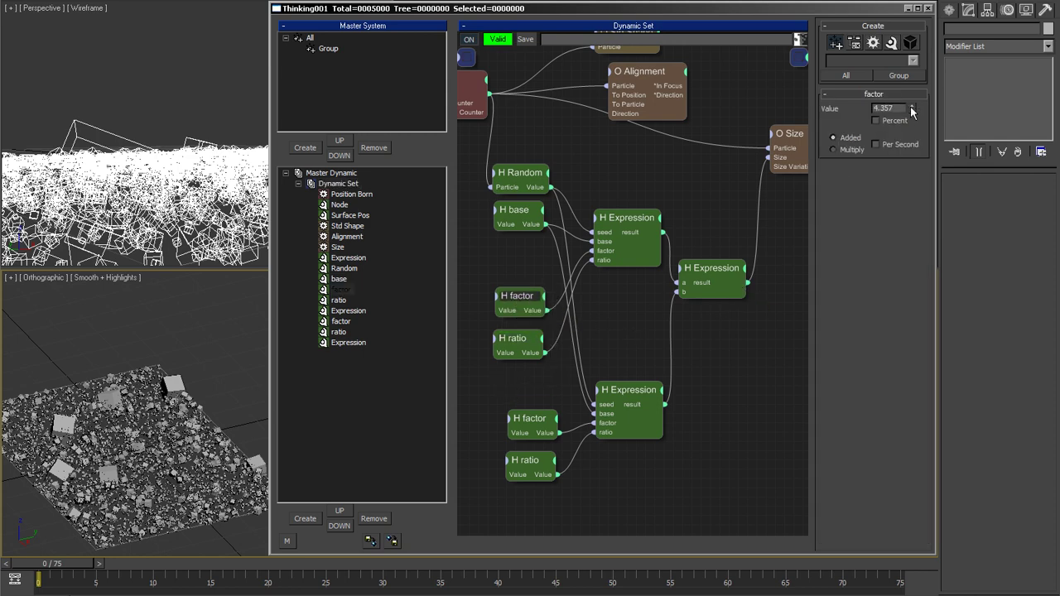
{"action": "left_click_drag", "start_coordinate": [912, 110], "coordinate": [909, 162]}
{"action": "left_click", "coordinate": [527, 335]}
{"action": "left_click", "coordinate": [791, 142]}
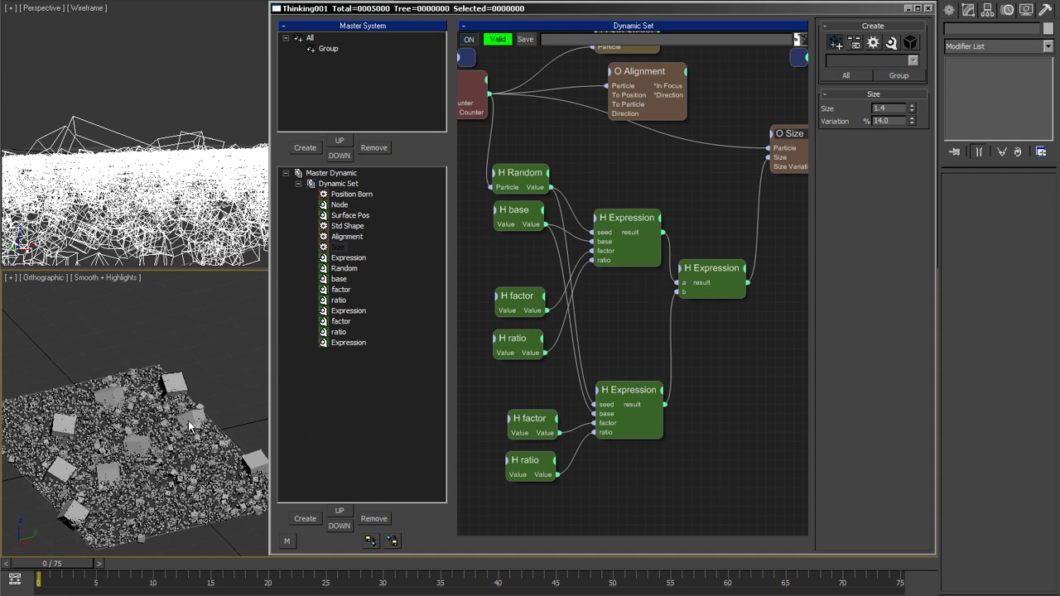
{"action": "middle_click_drag", "start_coordinate": [189, 422], "coordinate": [247, 390]}
{"action": "scroll", "coordinate": [241, 393], "scroll_direction": "up", "scroll_amount": 4}
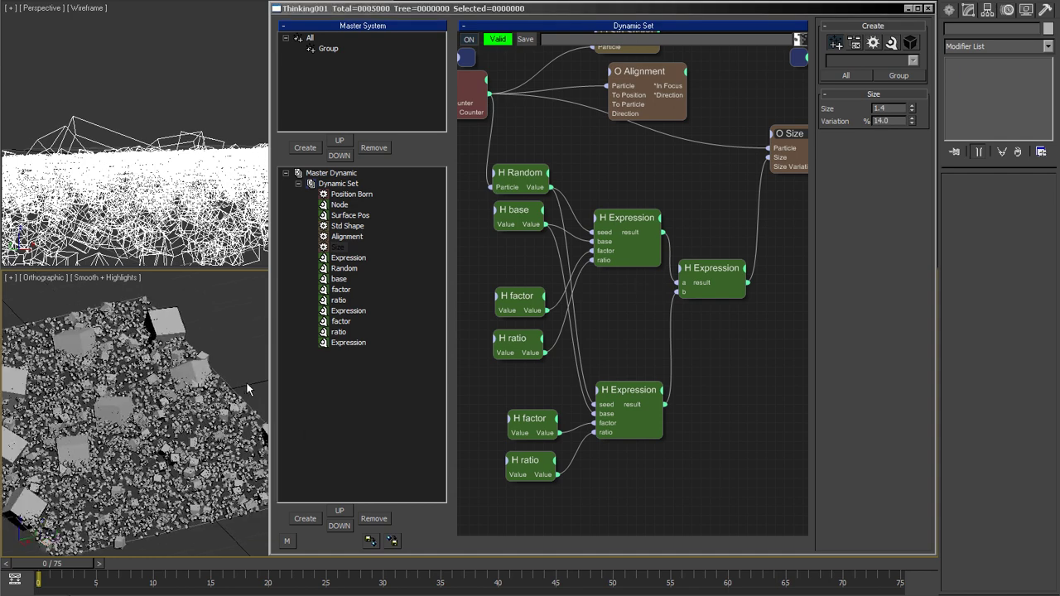
Step: Remove the whole size-control network of Random, base, factor, ratio and Expression helpers from the dynamic set
{"action": "left_click", "coordinate": [611, 281]}
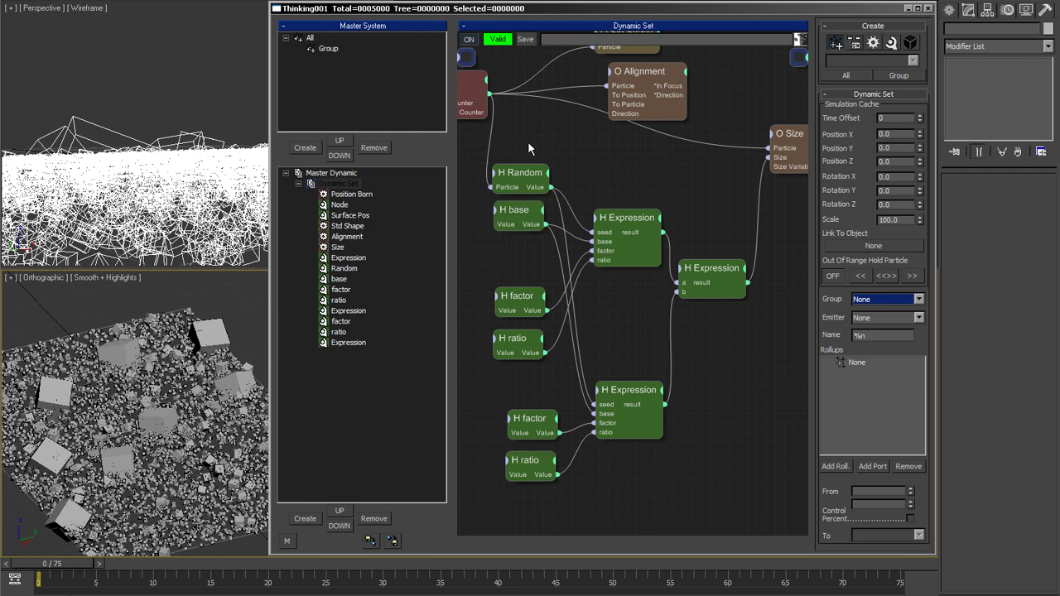
{"action": "left_click_drag", "start_coordinate": [509, 144], "coordinate": [696, 489]}
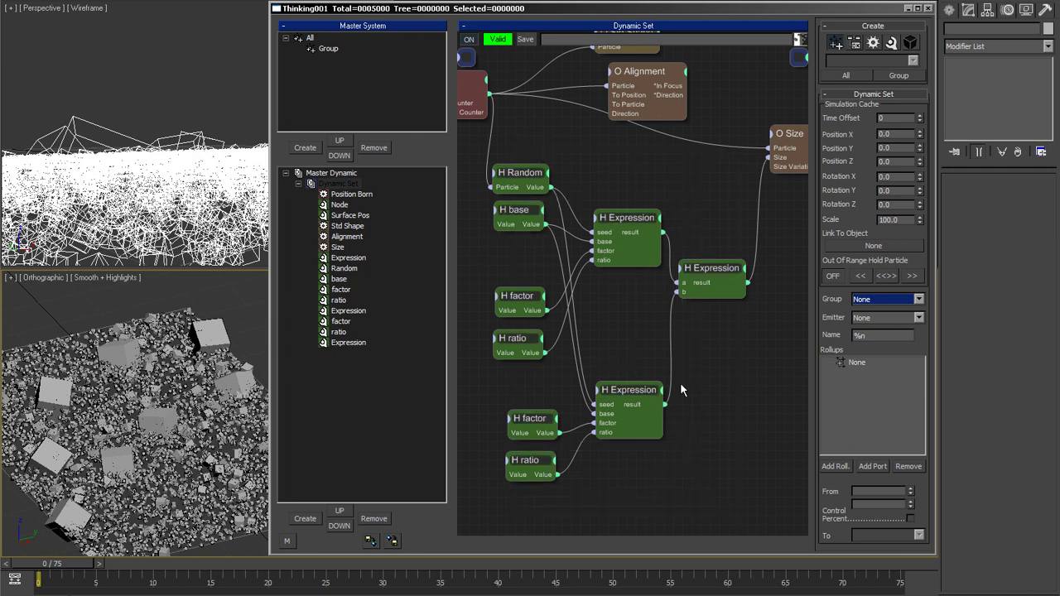
{"action": "right_click", "coordinate": [679, 191]}
{"action": "left_click", "coordinate": [671, 263]}
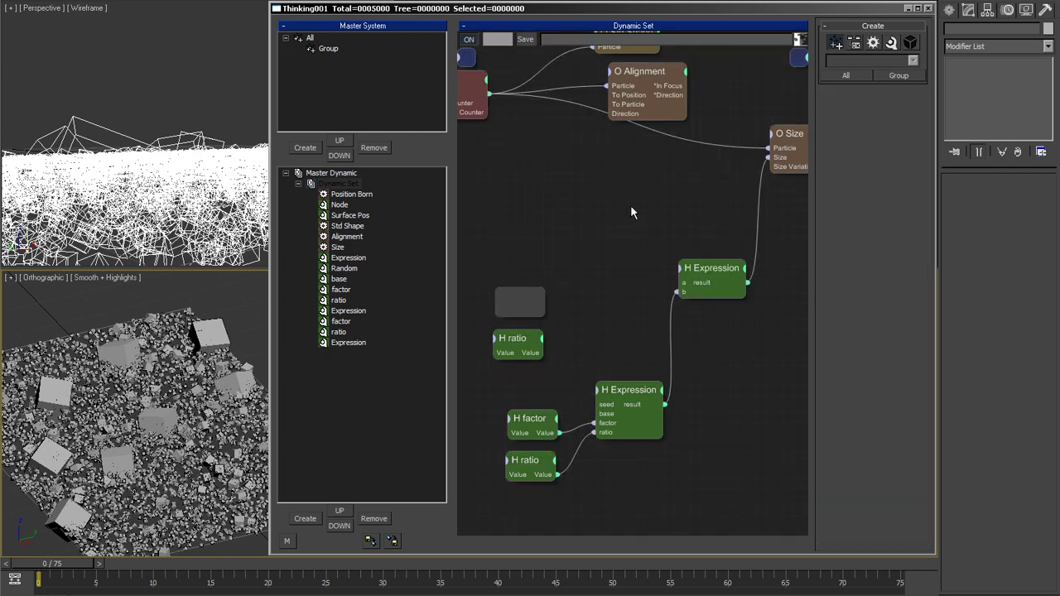
Step: Insert the TP Blackboxes preset "Breakup, 1 level" into the empty area of the dynamic set
{"action": "right_click", "coordinate": [546, 205]}
{"action": "mouse_move", "coordinate": [546, 259]}
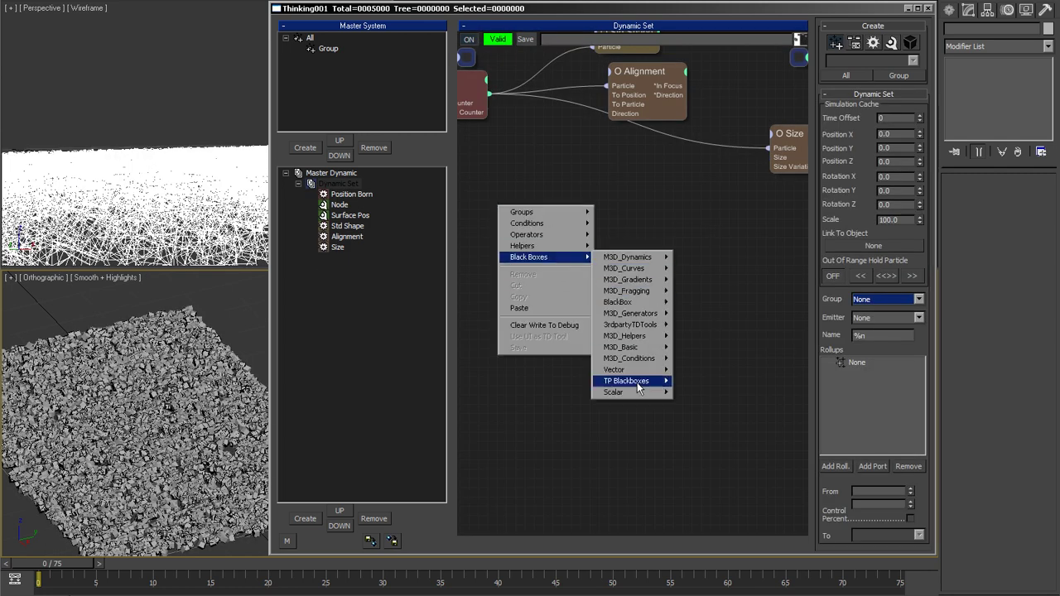
{"action": "mouse_move", "coordinate": [645, 383]}
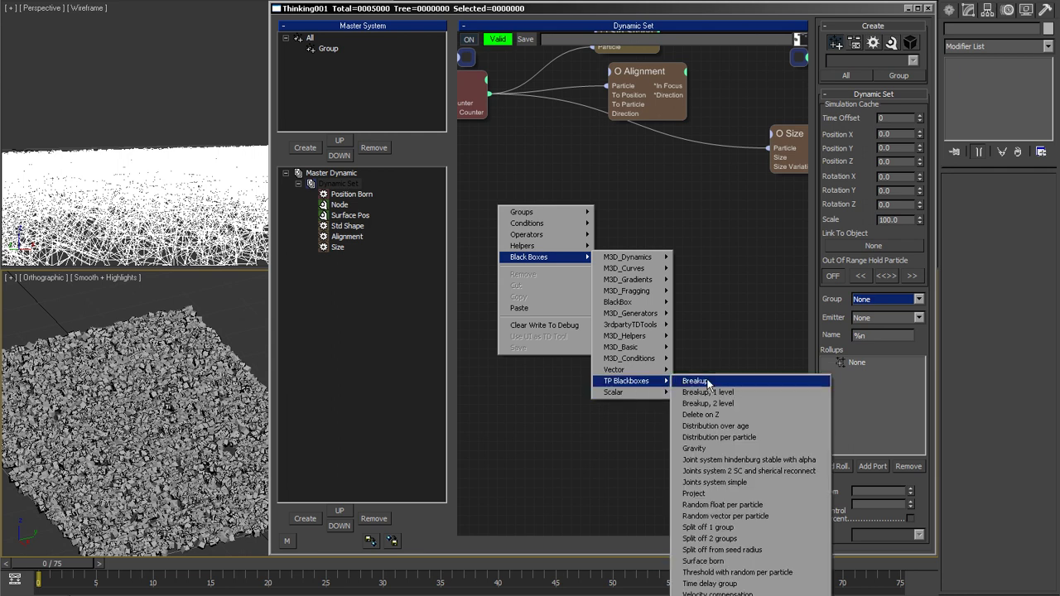
{"action": "left_click", "coordinate": [749, 395]}
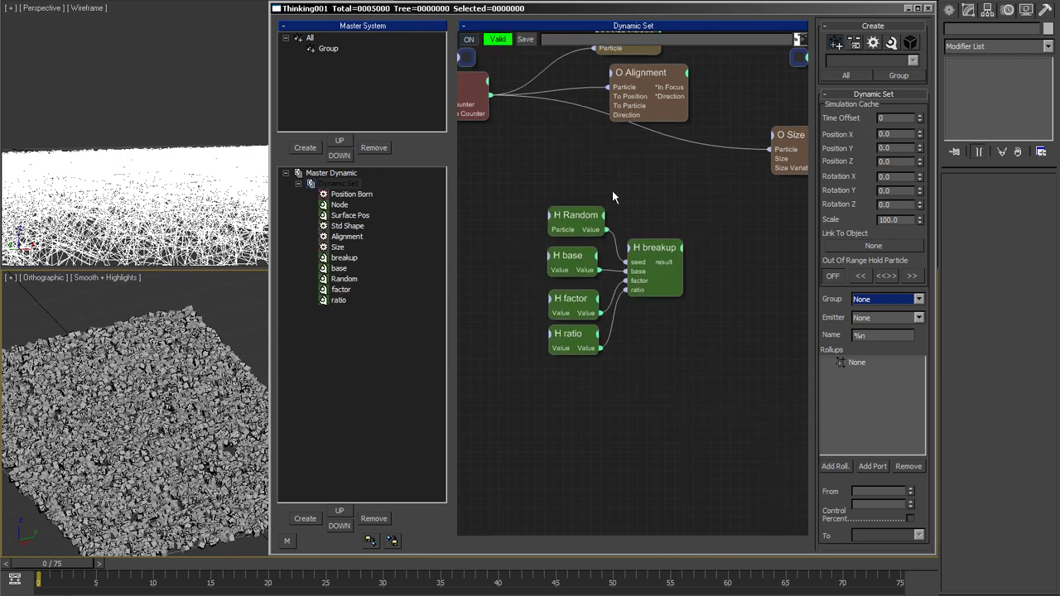
Step: Remove the breakup helper together with its Random, base, factor and ratio helpers
{"action": "left_click_drag", "start_coordinate": [554, 221], "coordinate": [706, 432]}
{"action": "right_click", "coordinate": [764, 332]}
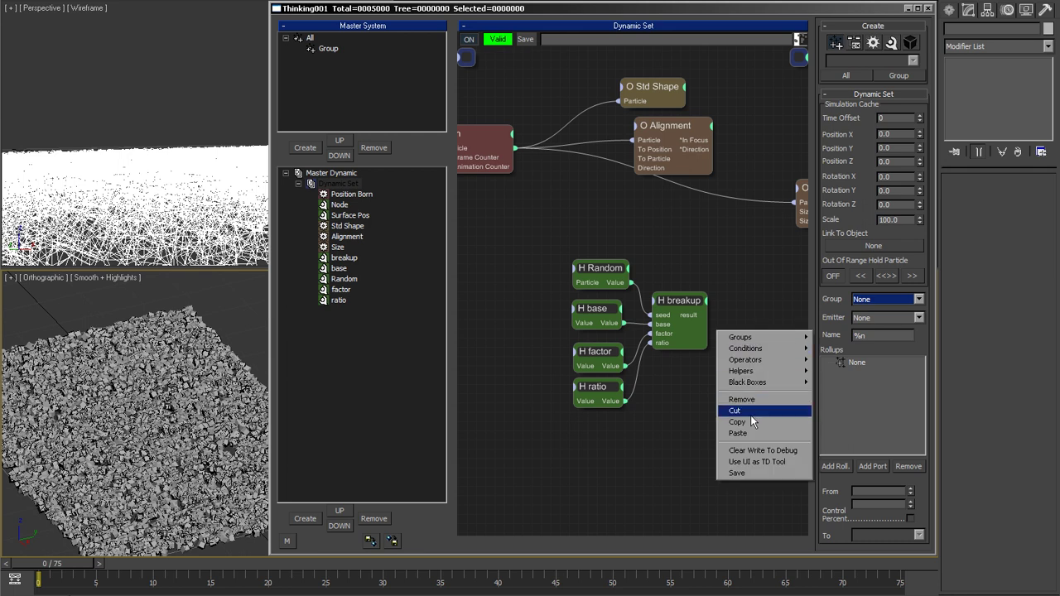
{"action": "left_click", "coordinate": [744, 398]}
Step: Insert the TP Blackboxes preset "Breakup, 2 level" into the empty area of the dynamic set
{"action": "right_click", "coordinate": [570, 227]}
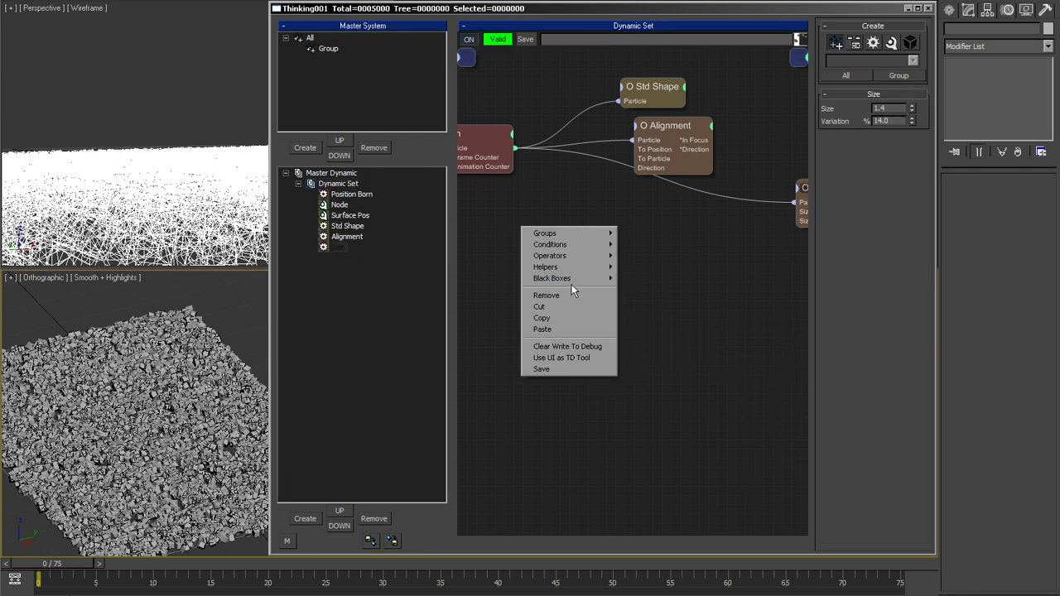
{"action": "mouse_move", "coordinate": [572, 280]}
{"action": "mouse_move", "coordinate": [659, 404]}
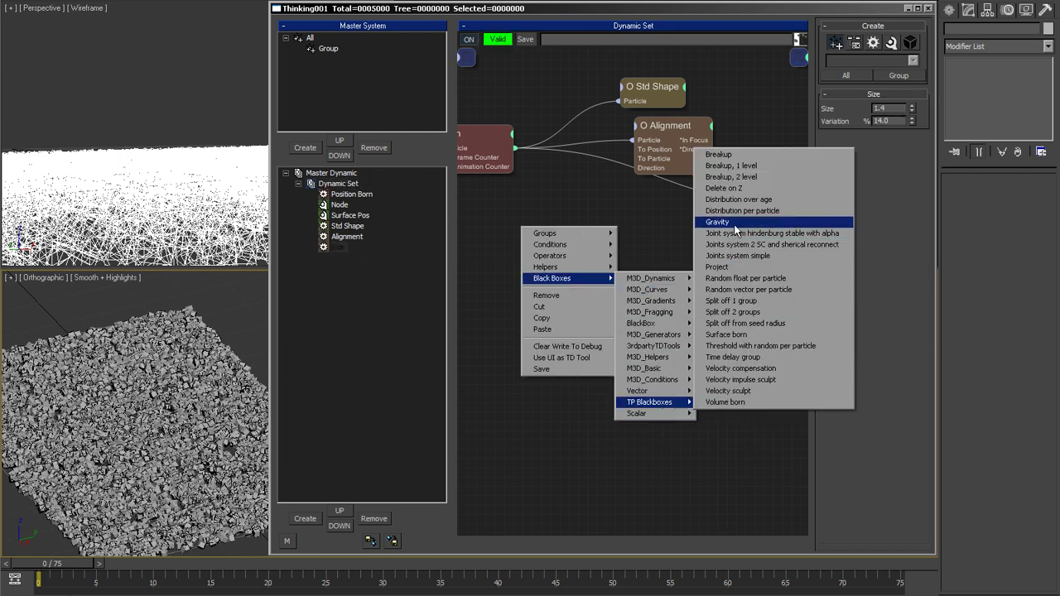
{"action": "left_click", "coordinate": [731, 177]}
Step: Wire the Position Born particle output into the Breakup, 2 level box and its result into the Size operator's Size input, and refresh the scatter
{"action": "left_click_drag", "start_coordinate": [630, 229], "coordinate": [489, 163]}
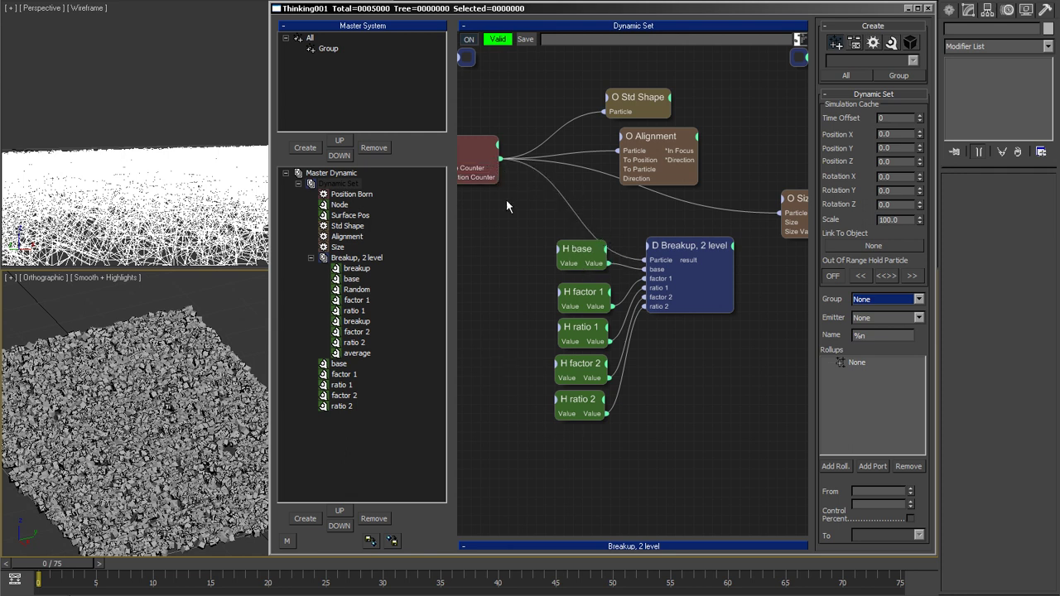
{"action": "left_click_drag", "start_coordinate": [735, 260], "coordinate": [780, 222]}
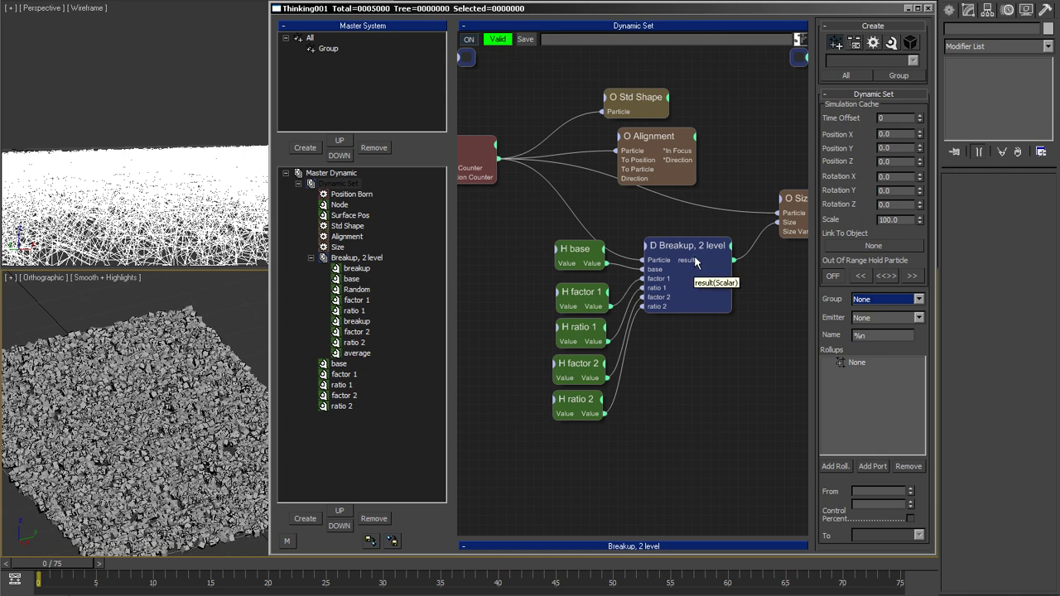
{"action": "key", "text": "period"}
{"action": "key", "text": "comma"}
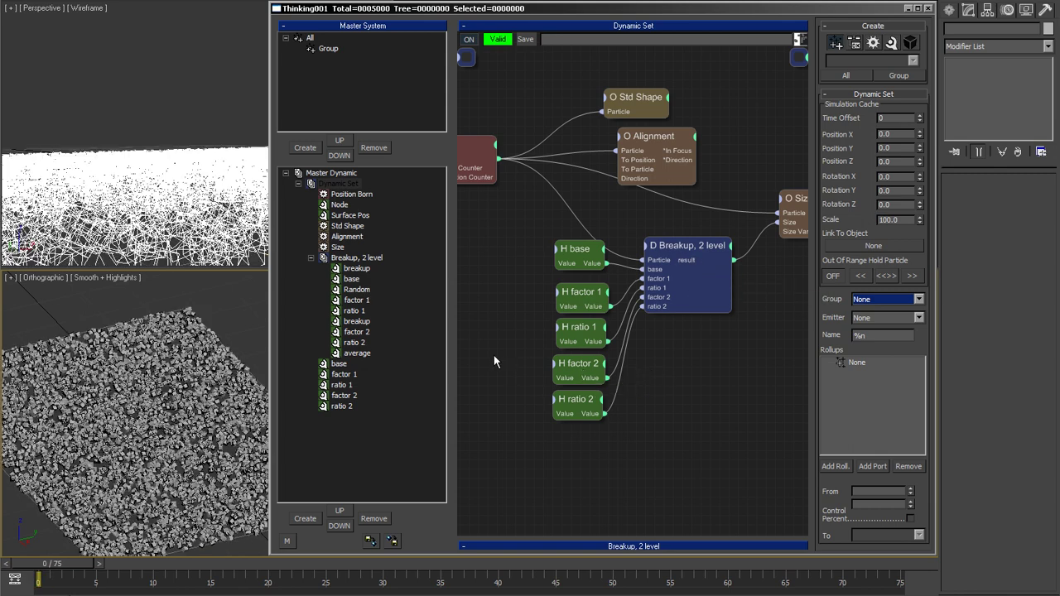
Step: Set the factor 1 helper's value to 2.46 and the outer base helper's value to 0.61
{"action": "left_click", "coordinate": [591, 296]}
{"action": "left_click", "coordinate": [901, 109]}
{"action": "left_click_drag", "start_coordinate": [913, 110], "coordinate": [923, 6]}
{"action": "left_click", "coordinate": [577, 249]}
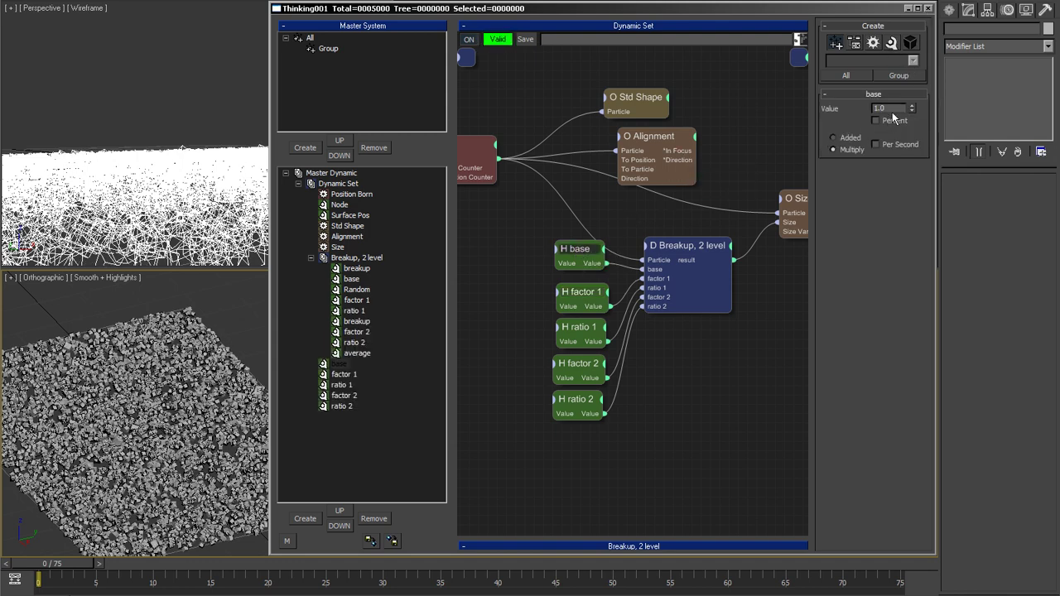
{"action": "mouse_move", "coordinate": [912, 112]}
{"action": "left_mouse_down"}
{"action": "mouse_move", "coordinate": [908, 155]}
{"action": "mouse_move", "coordinate": [910, 133]}
{"action": "left_mouse_up"}
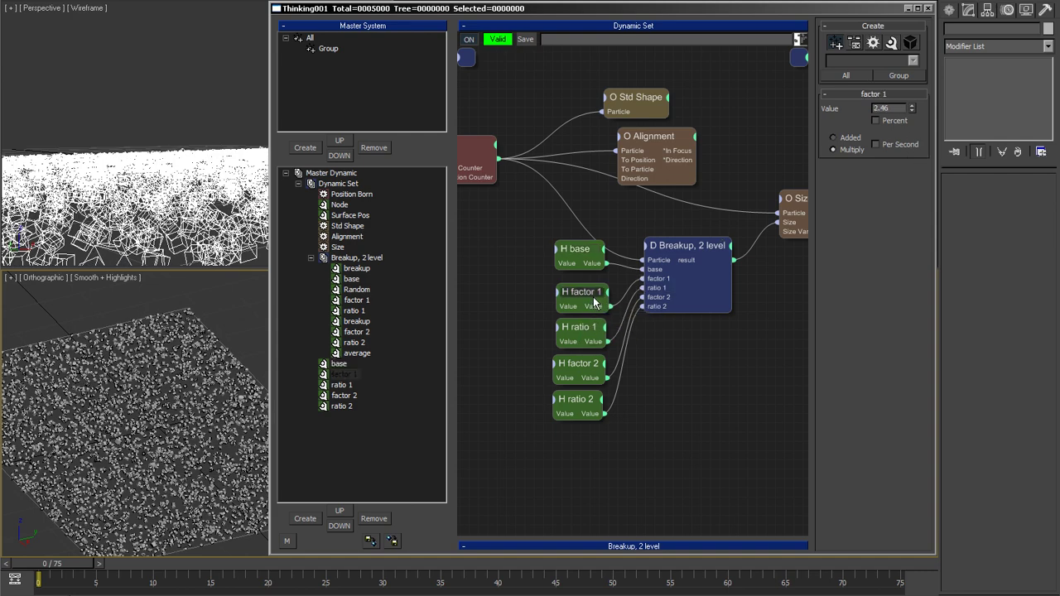
Step: Set the ratio 1 helper's value to 10 and the factor 2 helper's value to 6
{"action": "left_click", "coordinate": [579, 327]}
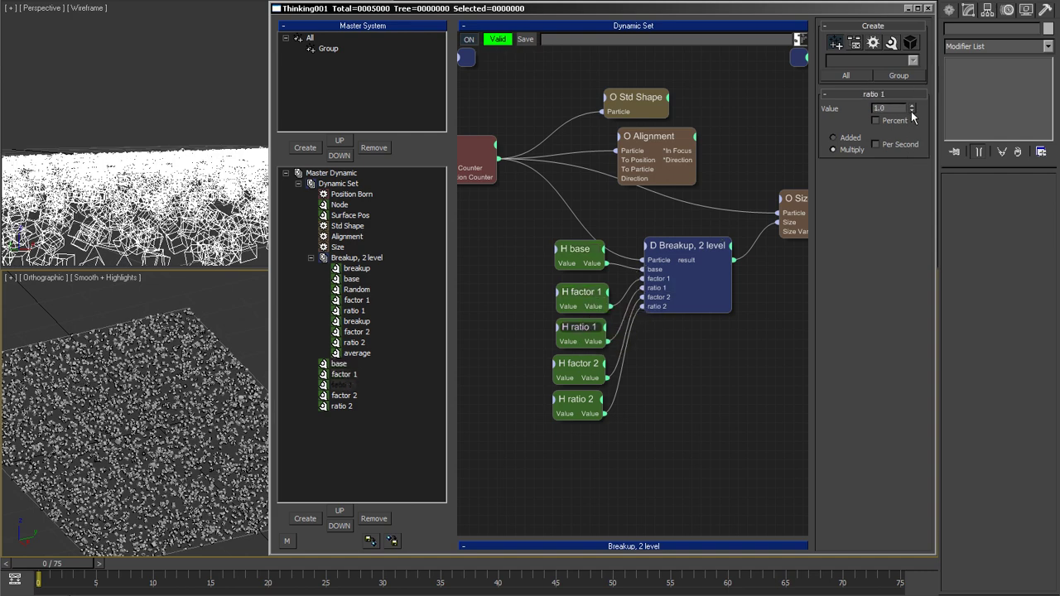
{"action": "left_click_drag", "start_coordinate": [912, 113], "coordinate": [906, 27]}
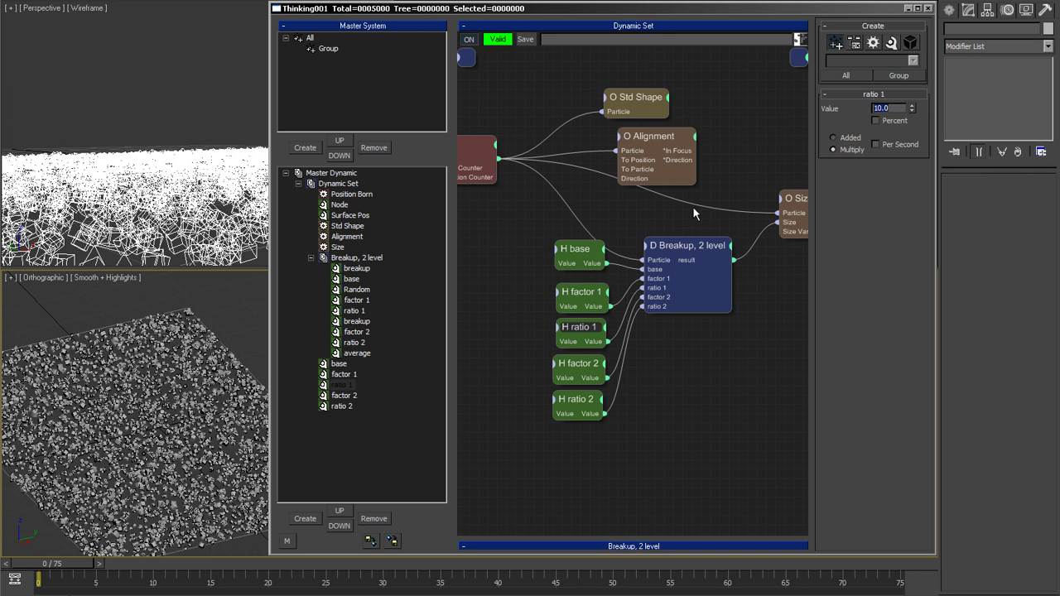
{"action": "left_click", "coordinate": [578, 363]}
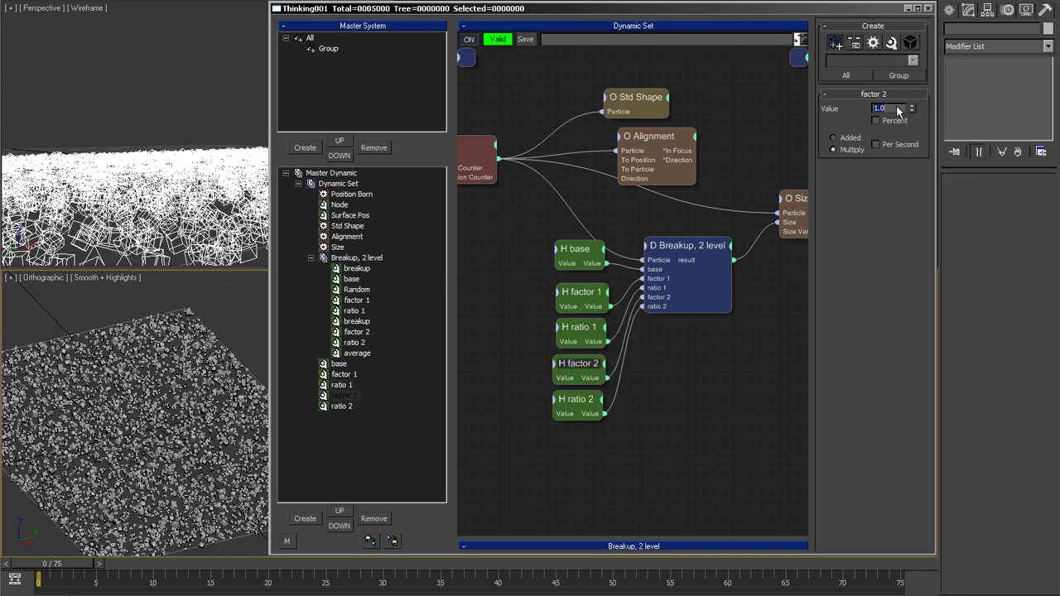
{"action": "type", "text": "6"}
{"action": "key", "text": "Return"}
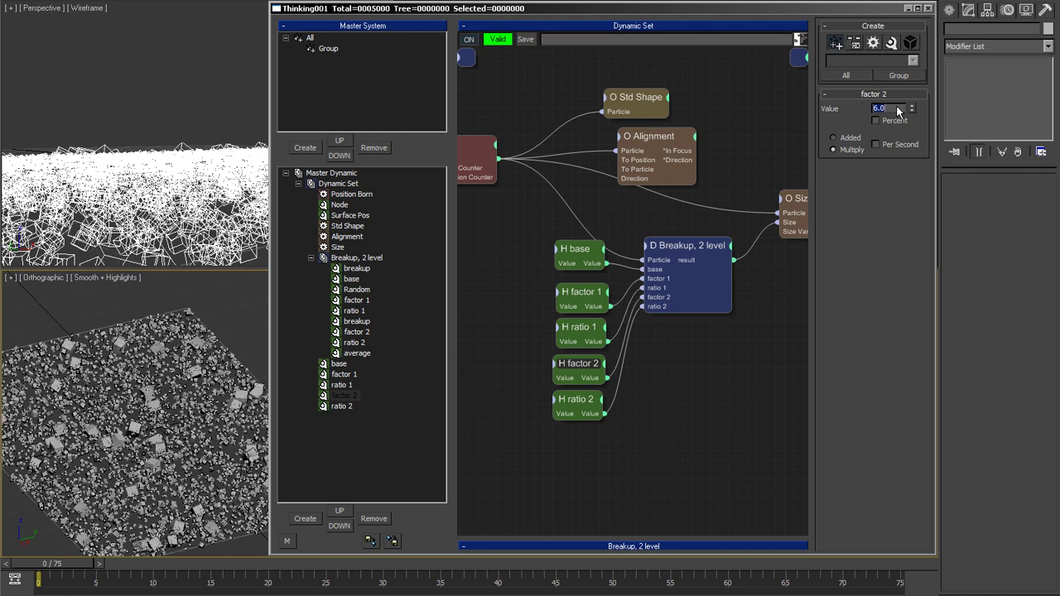
Step: Set the ratio 2 helper's value to 0.5, and raise the base helper's value to enlarge the whole scatter
{"action": "left_click", "coordinate": [600, 406]}
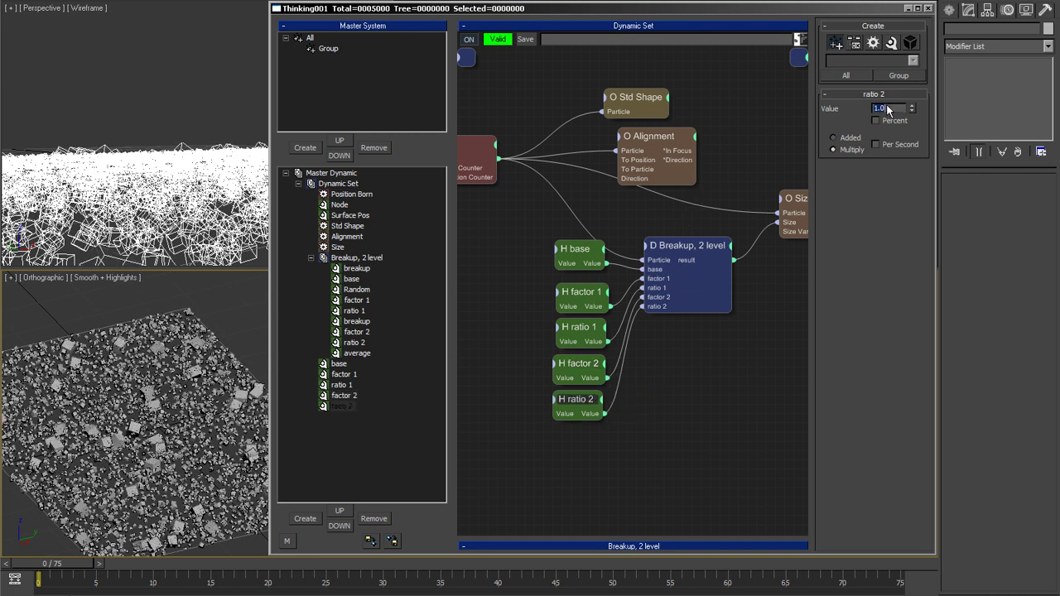
{"action": "key", "text": "Return"}
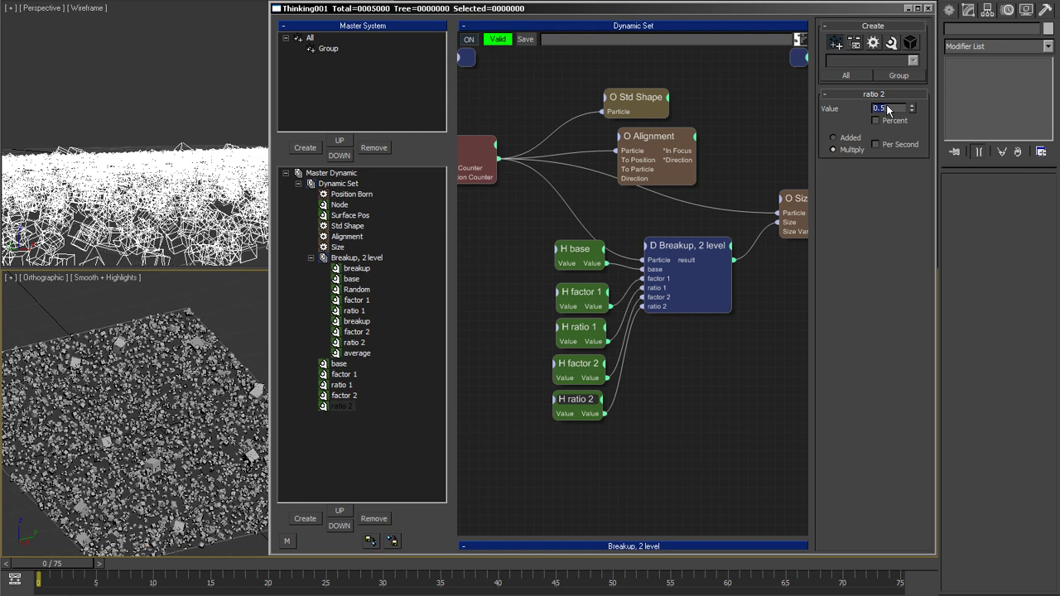
{"action": "left_click", "coordinate": [579, 253]}
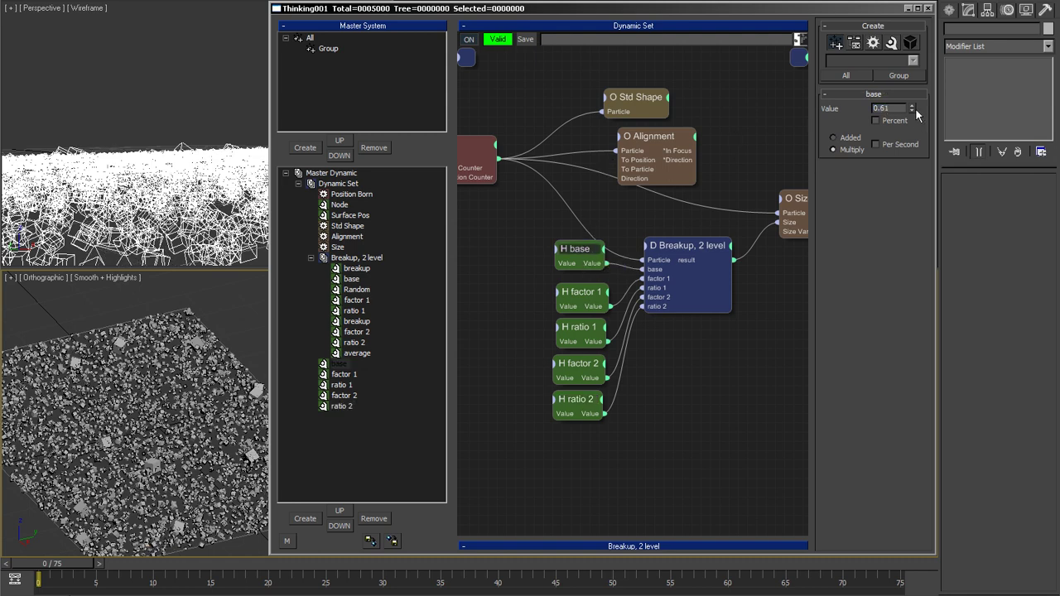
{"action": "left_click_drag", "start_coordinate": [916, 109], "coordinate": [883, 98]}
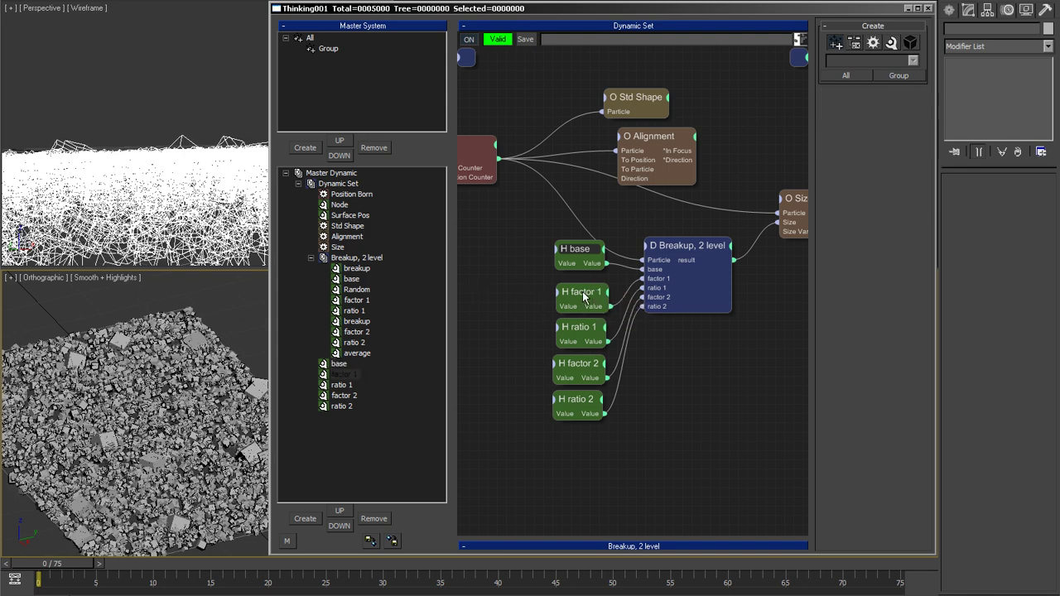
Step: Raise the ratio 1 helper's value to thin out the mid-sized particles, and set the Size operator's variation to 63%
{"action": "left_click", "coordinate": [583, 292]}
{"action": "left_click", "coordinate": [579, 327]}
{"action": "left_click_drag", "start_coordinate": [914, 114], "coordinate": [912, 87]}
{"action": "left_click", "coordinate": [793, 201]}
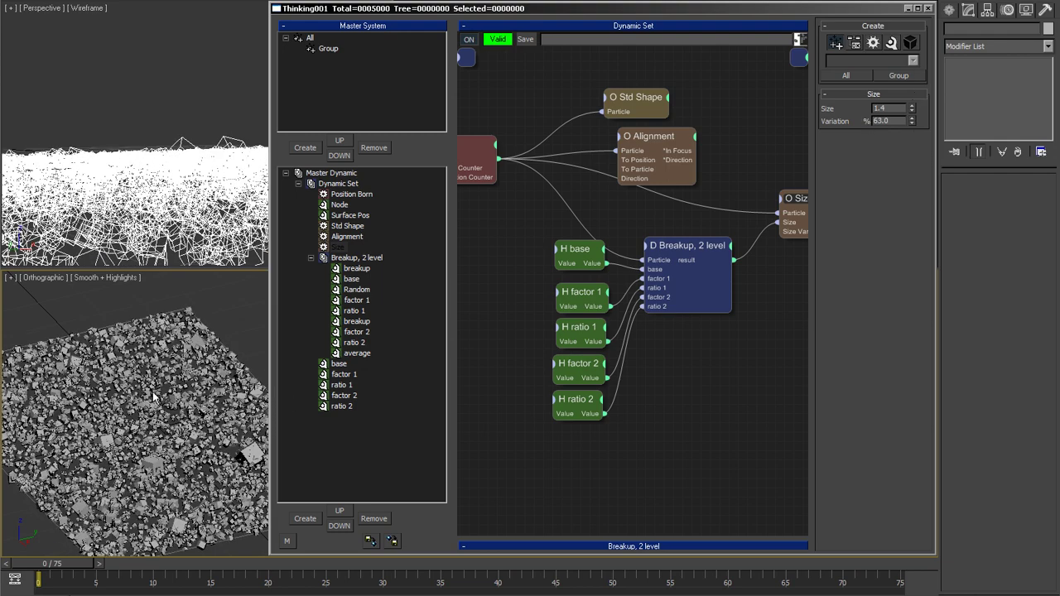
{"action": "mouse_move", "coordinate": [163, 392]}
{"action": "middle_mouse_down", "text": "alt"}
{"action": "mouse_move", "coordinate": [176, 389]}
{"action": "mouse_move", "coordinate": [129, 425]}
{"action": "mouse_move", "coordinate": [180, 398]}
{"action": "middle_mouse_up", "text": "alt"}
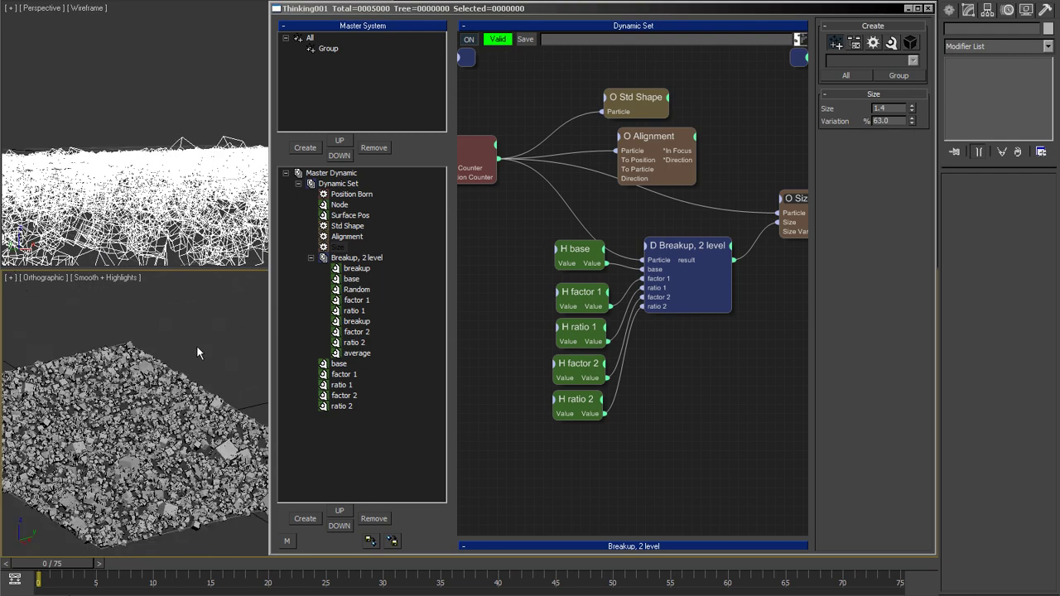